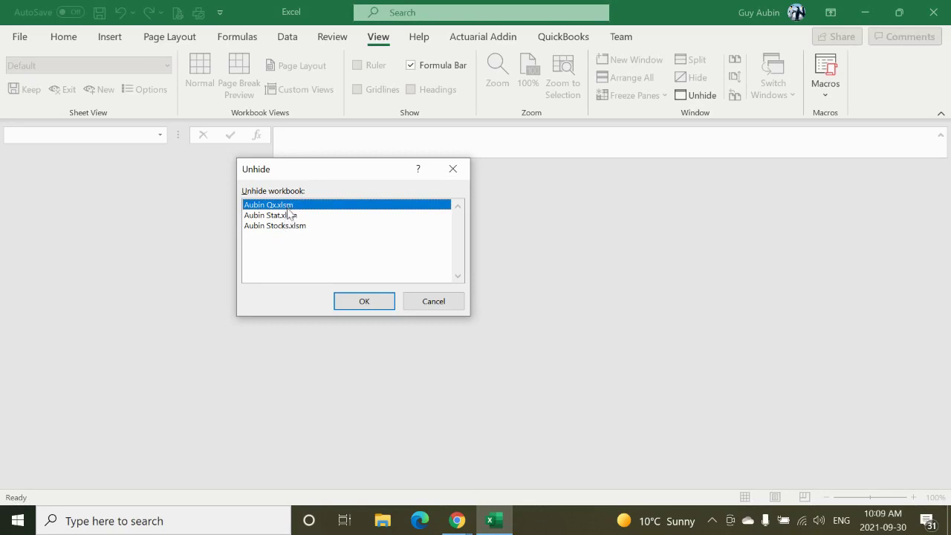
- Unhide the workbook Aubin Qx.xlsm and open its Qx sheet
click(365, 302)
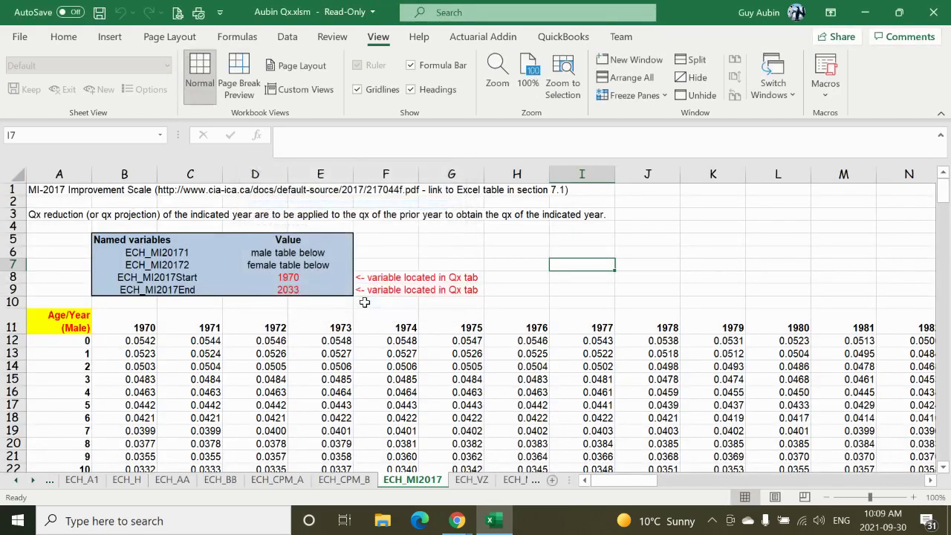
click(18, 483)
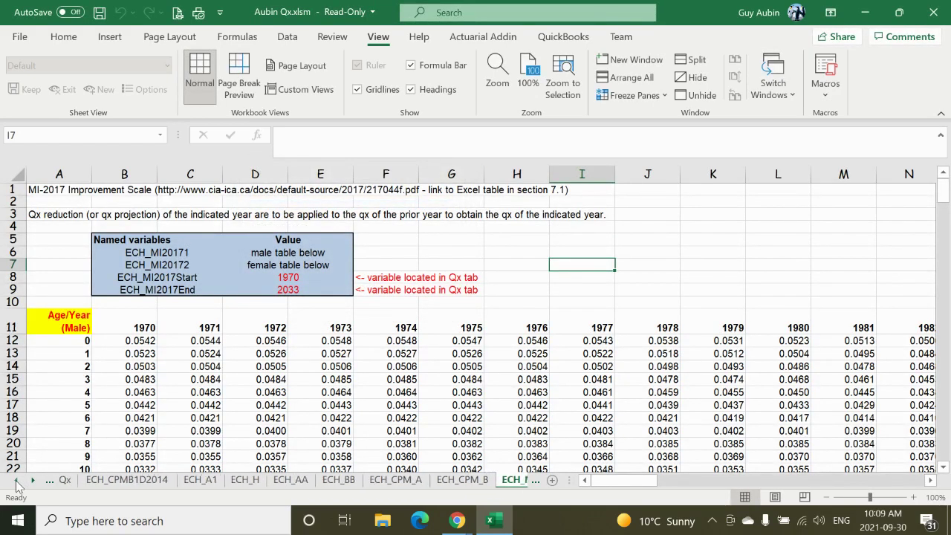
click(70, 480)
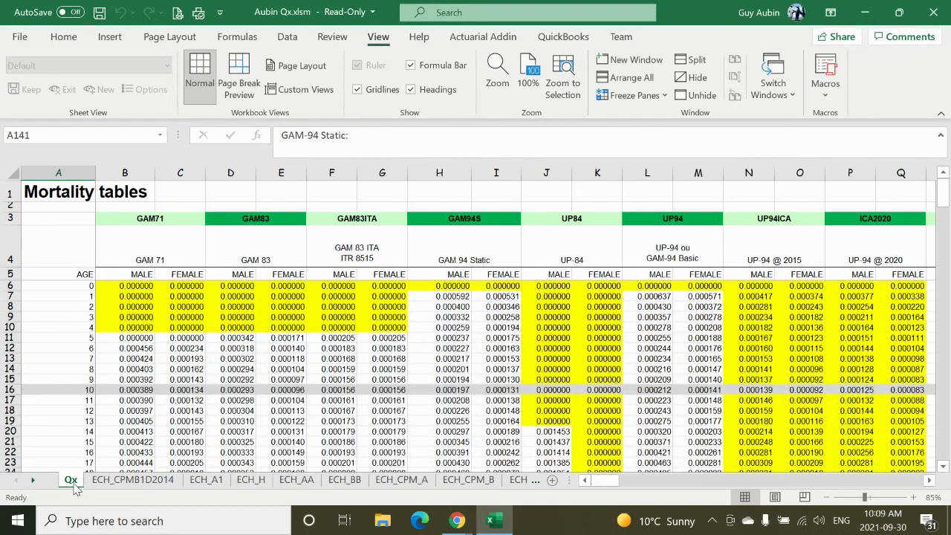
- Look through the projection scale sheets ECH_CPMB1D2014, ECH_A1, ECH_H and ECH_AA, ending back on the Qx sheet
click(109, 481)
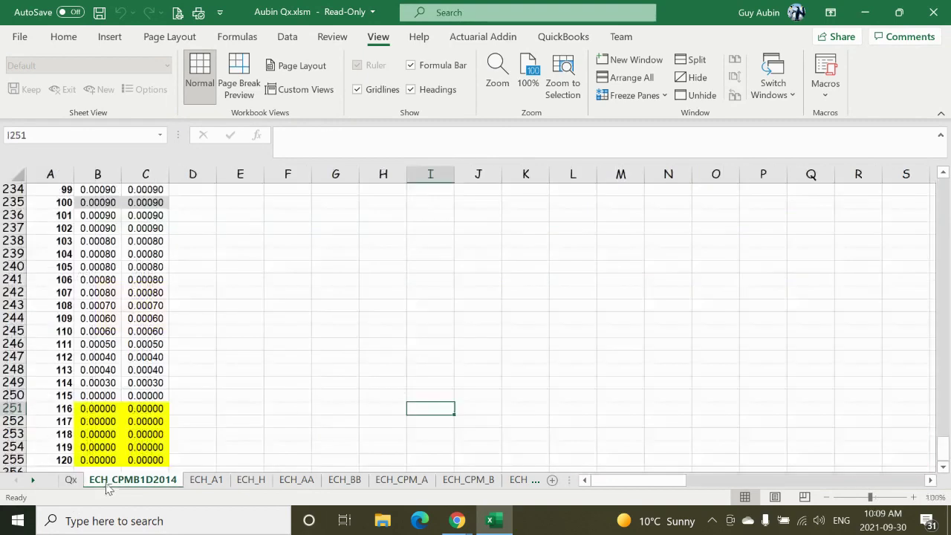
click(206, 481)
click(248, 483)
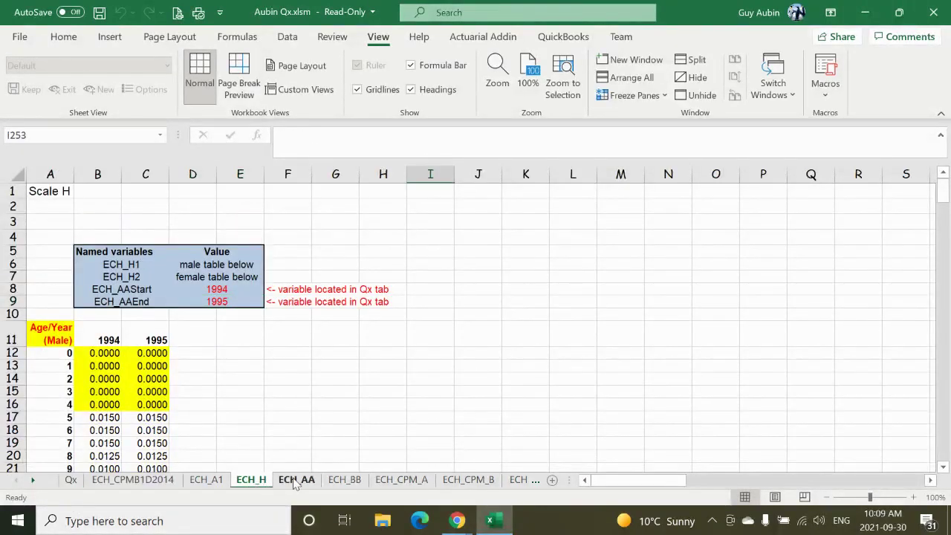
click(295, 482)
click(162, 481)
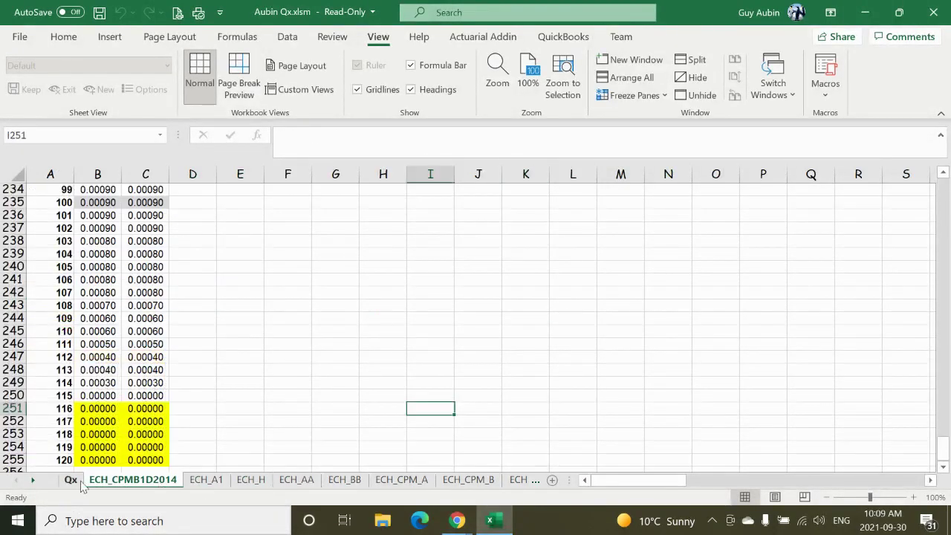
click(206, 483)
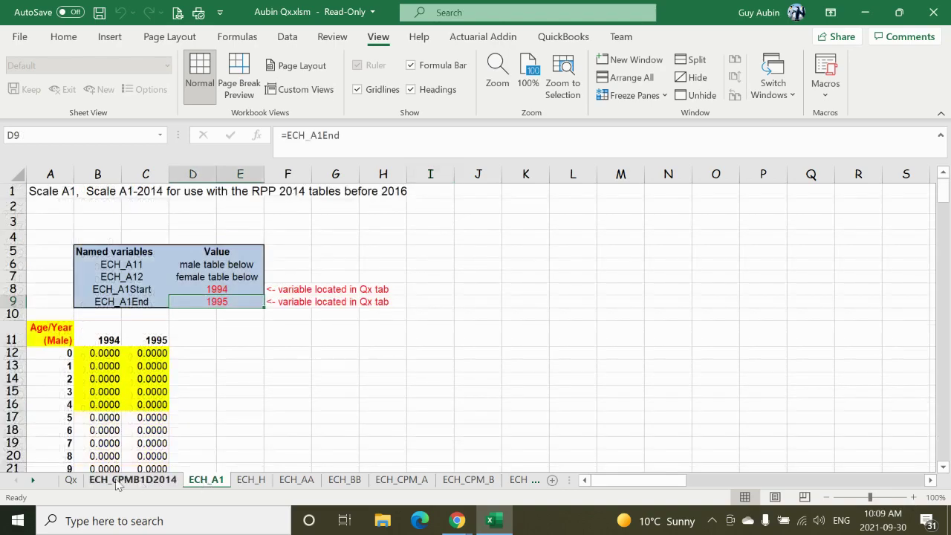
click(71, 481)
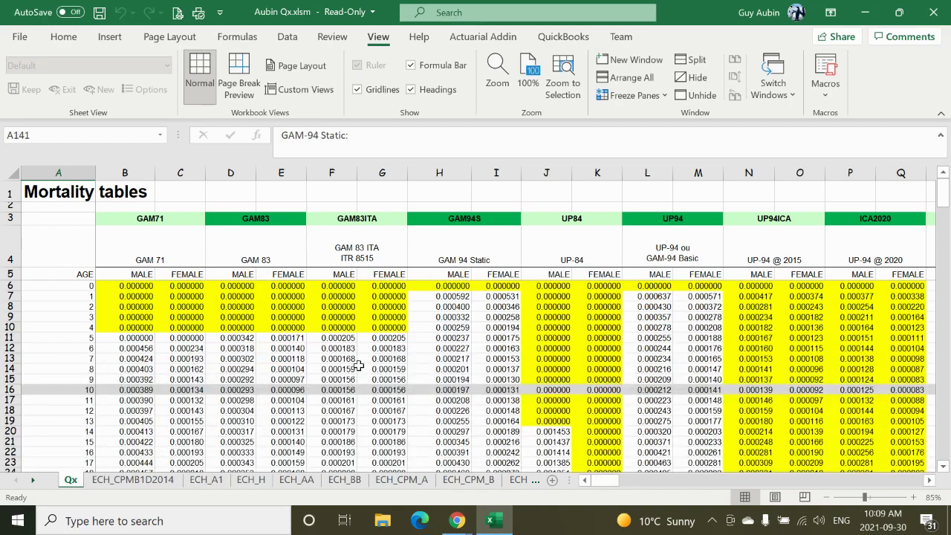
- Select the full age column of the mortality tables, from age 0 to age 120
drag(605, 480, 320, 488)
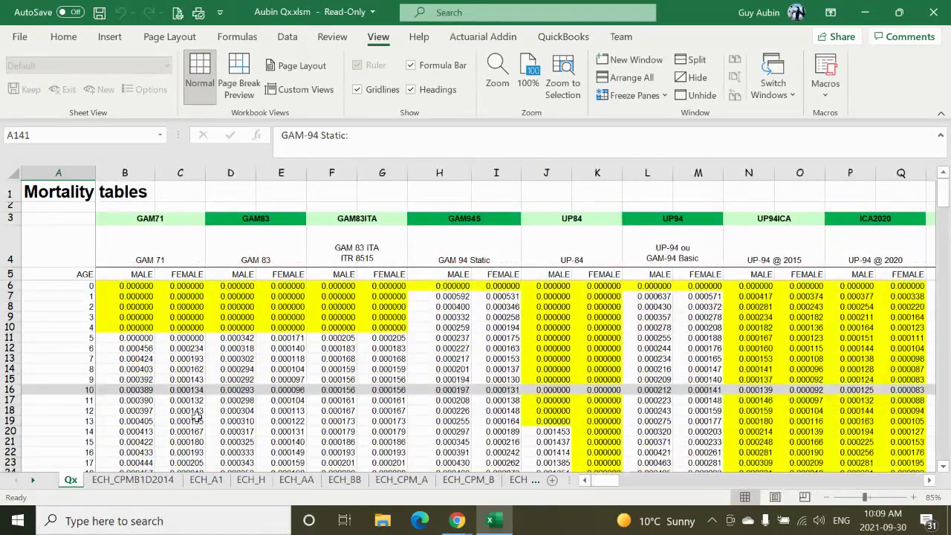
click(89, 290)
scroll(125, 349, down, 20)
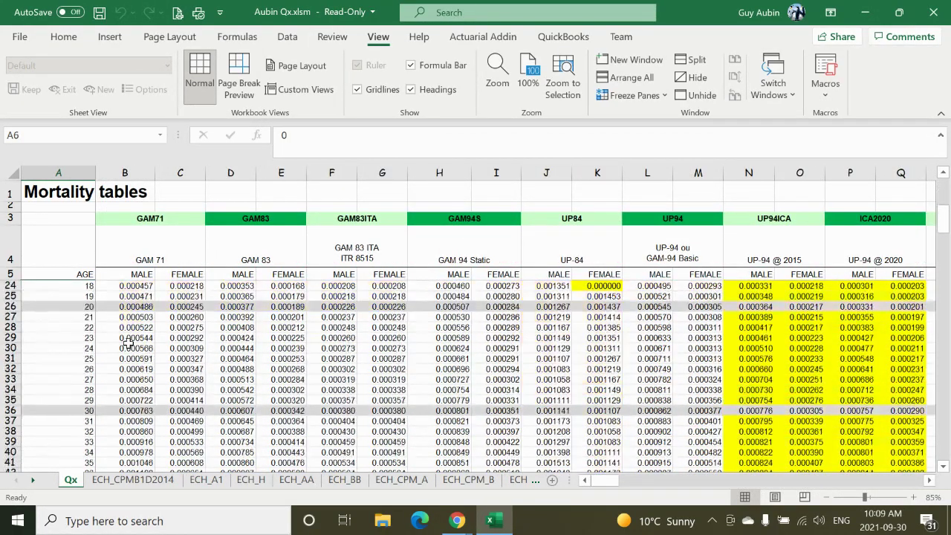
scroll(125, 359, down, 17)
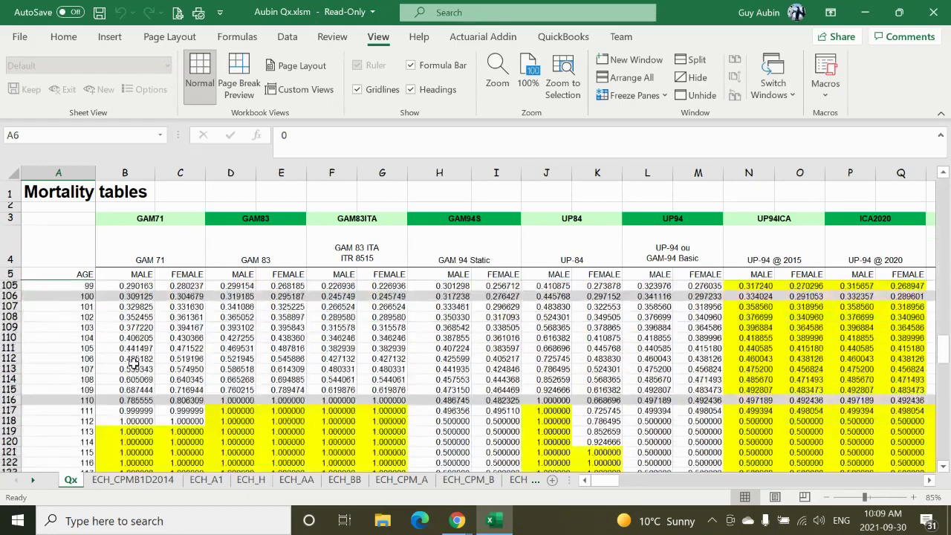
shift+click(76, 378)
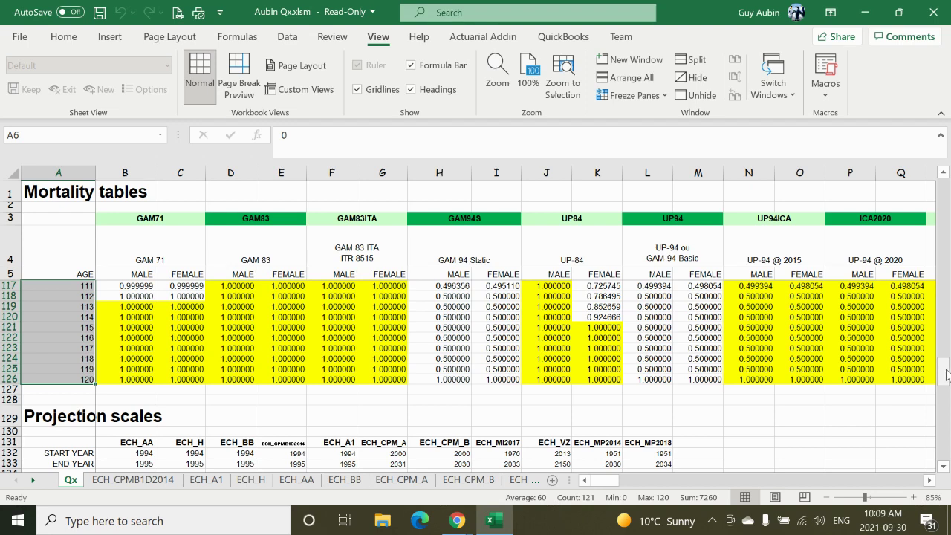
drag(946, 375, 946, 374)
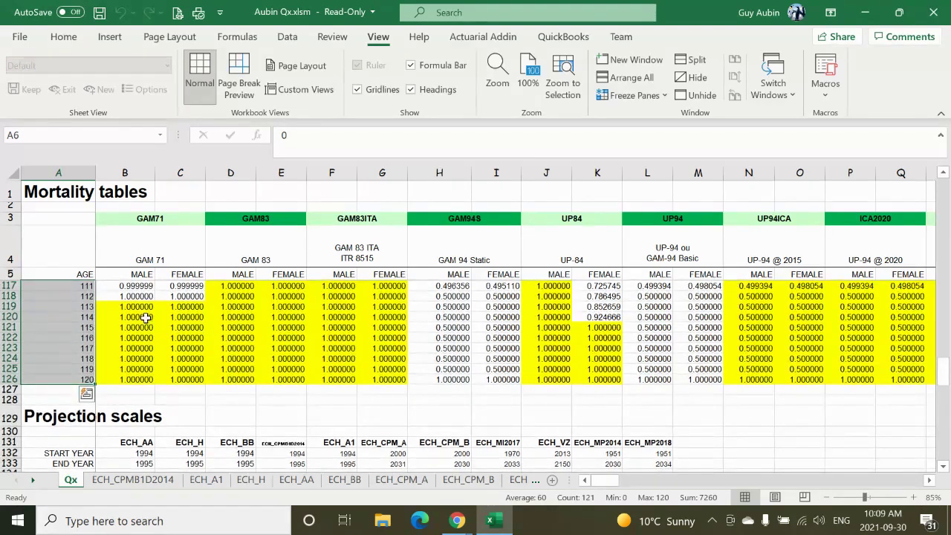
- Examine the end of the GAM 71 table: highlight the age 112 row, and select the male and female rates for ages 113 to 120
click(146, 261)
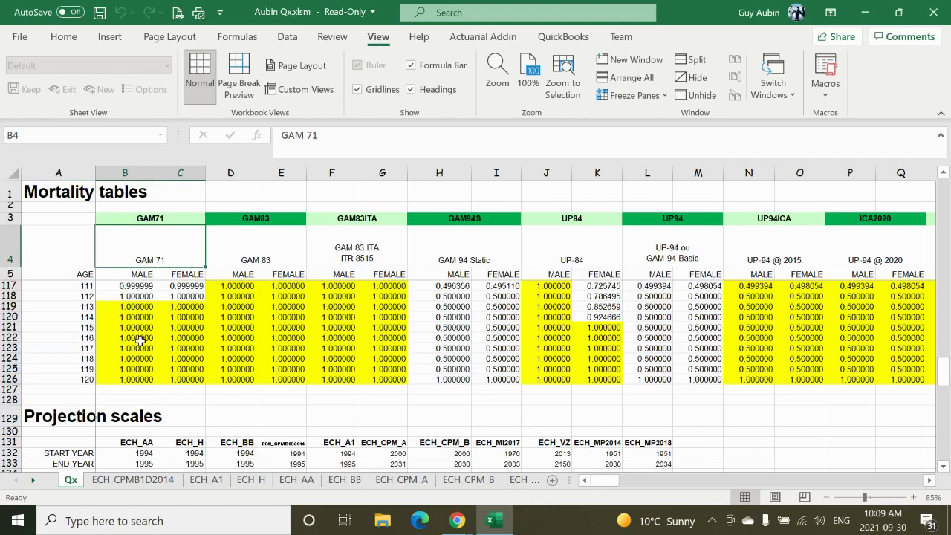
click(9, 295)
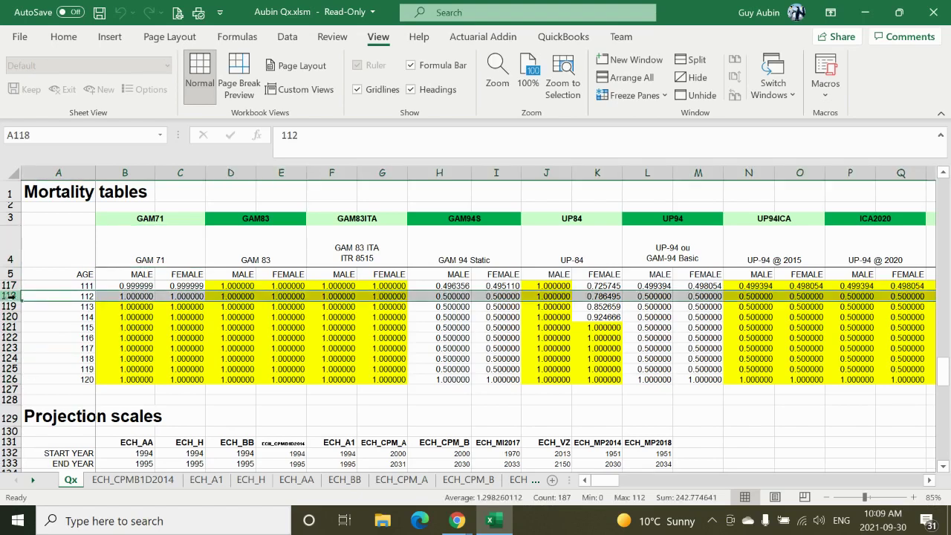
click(135, 306)
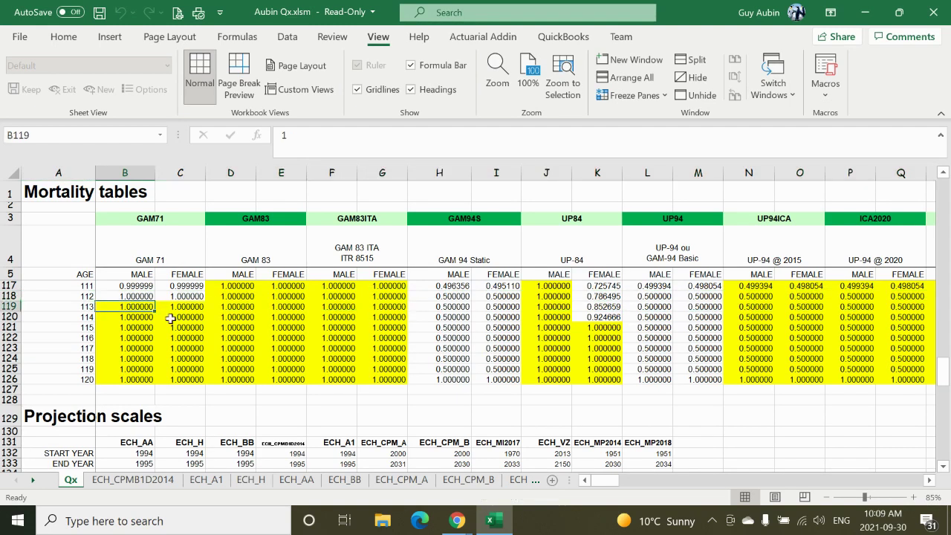
shift+click(190, 377)
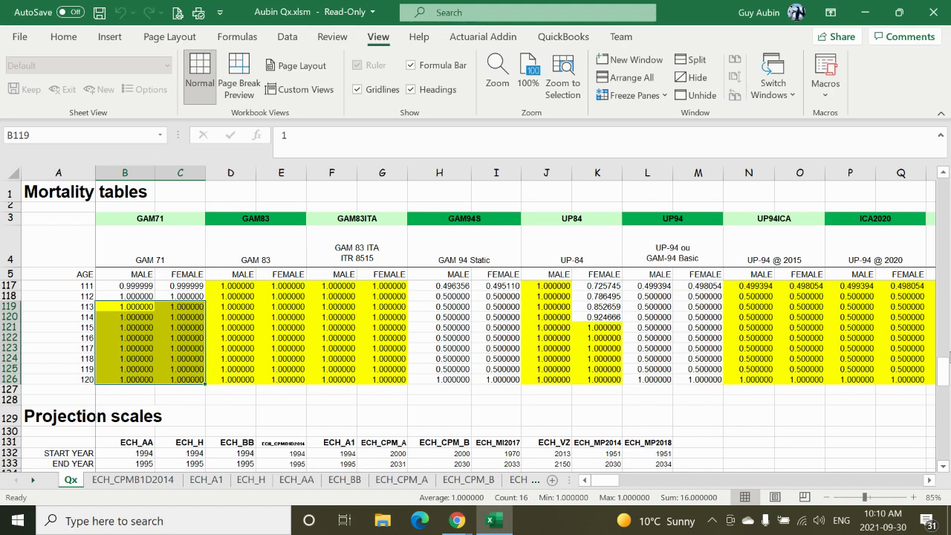
- Examine the start of the GAM 71 table: highlight the age 5 row, and select the male and female rates for ages 0 to 4
drag(943, 372, 948, 164)
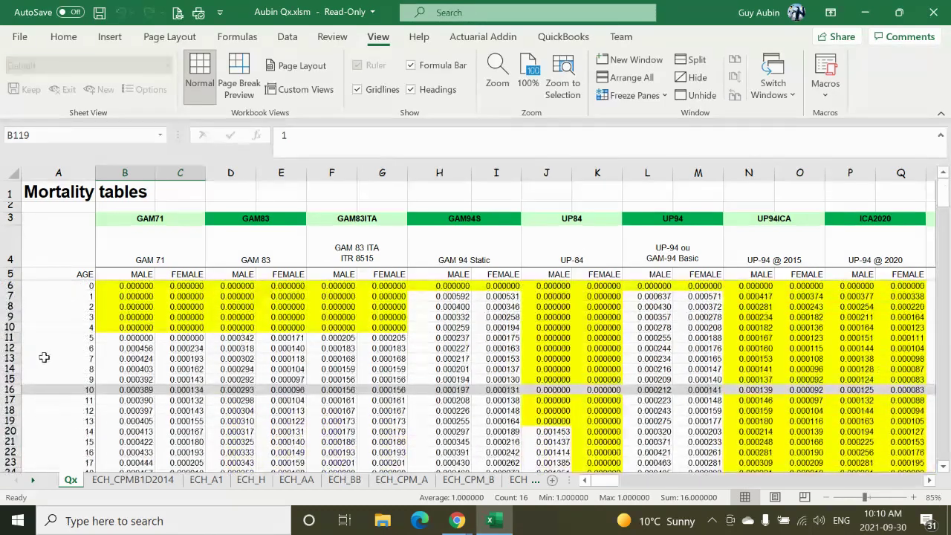
click(9, 337)
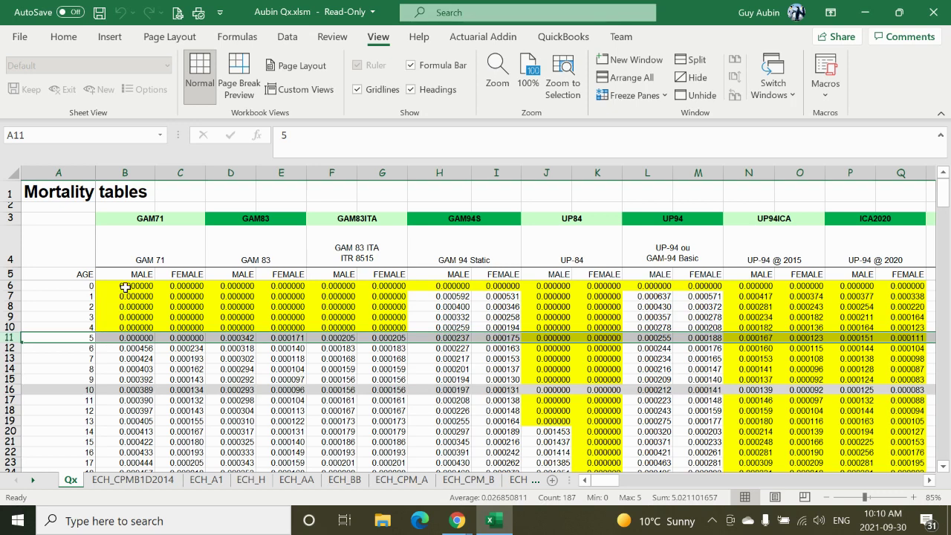
drag(125, 287, 196, 325)
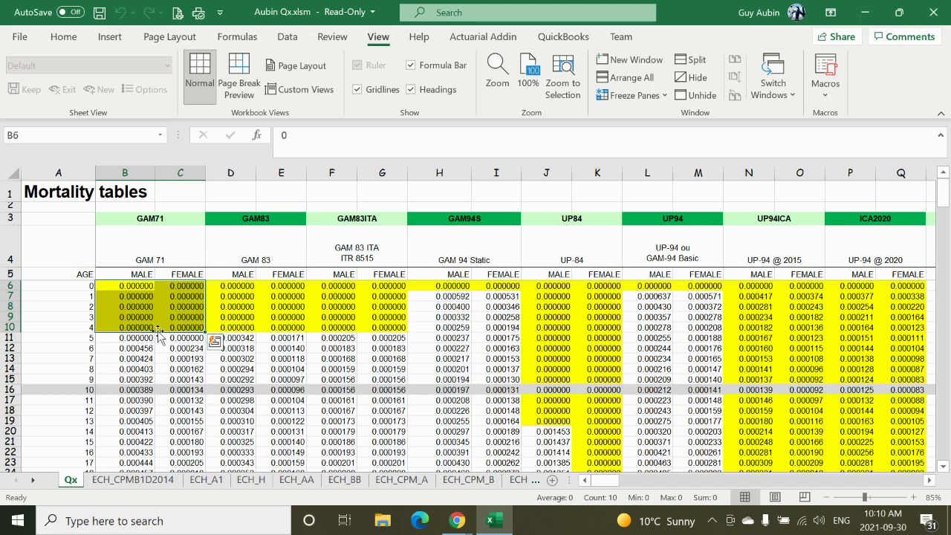
- Select the GAM 71 male rates for ages 0 to 120 to check the name of the range
click(119, 287)
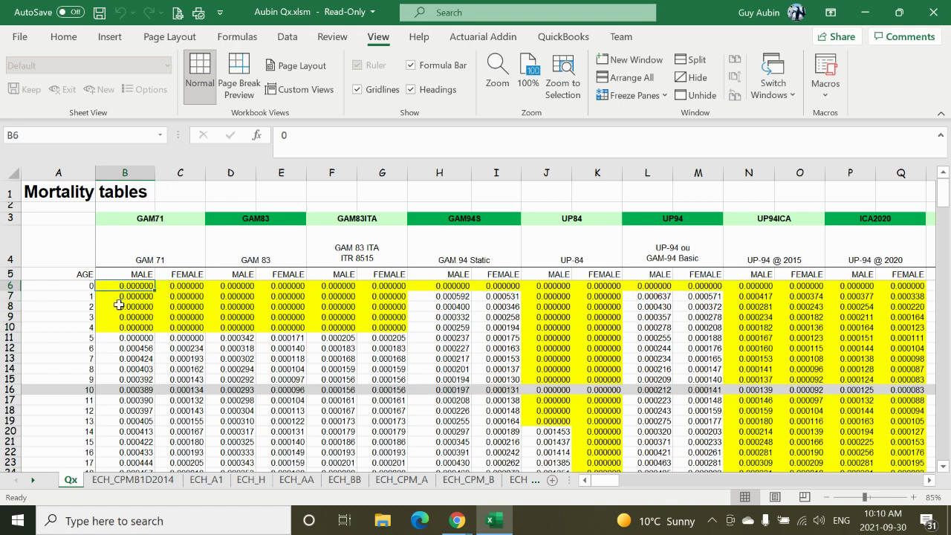
scroll(125, 314, down, 20)
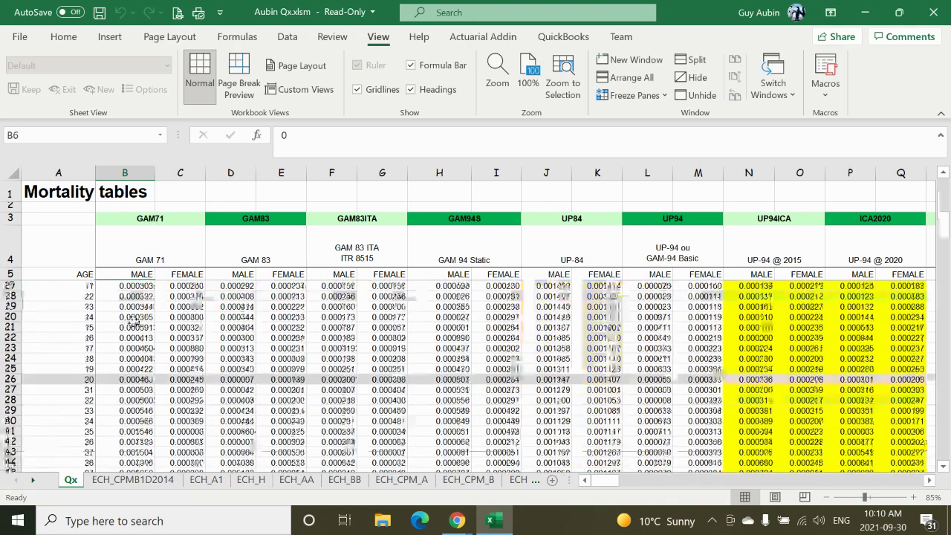
scroll(139, 327, down, 15)
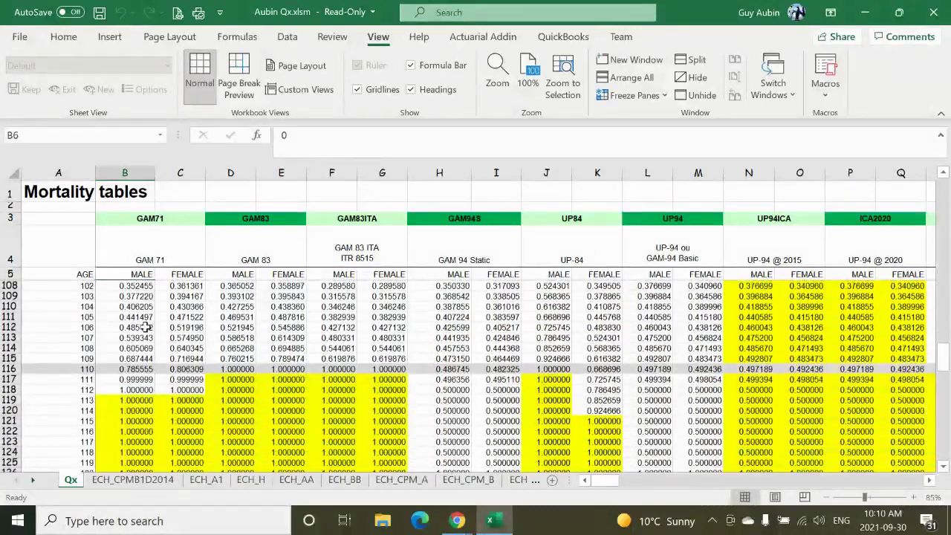
shift+click(128, 380)
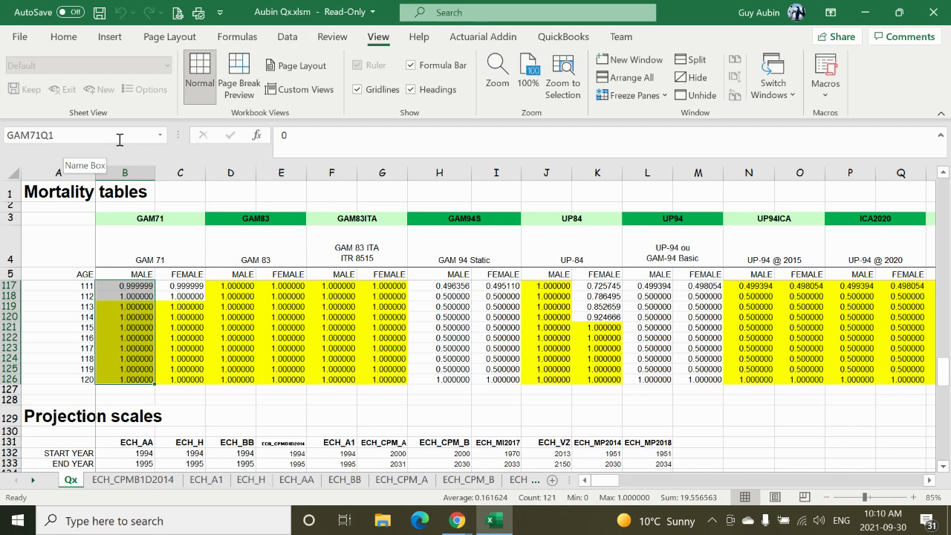
- Select the GAM 71 female rates for ages 0 to 120 and inspect the range's name
click(192, 381)
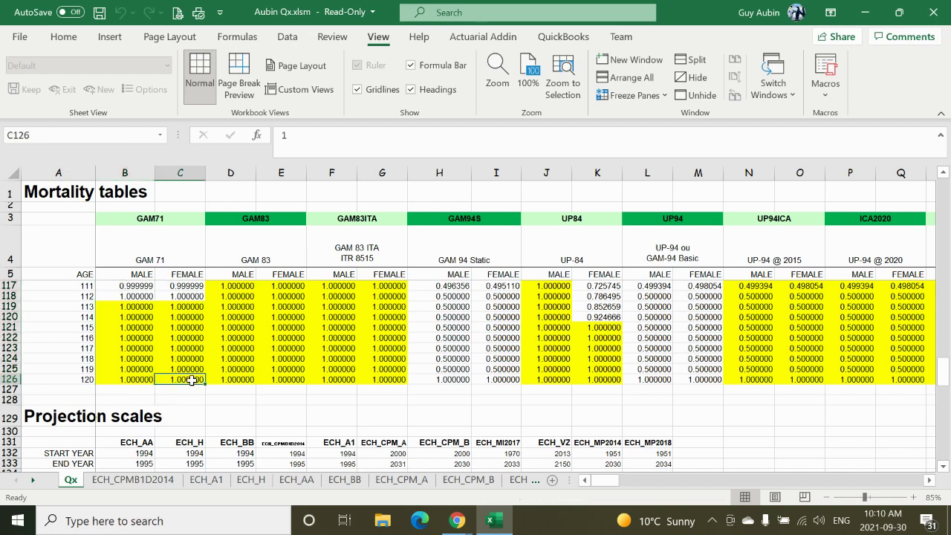
drag(943, 373, 944, 188)
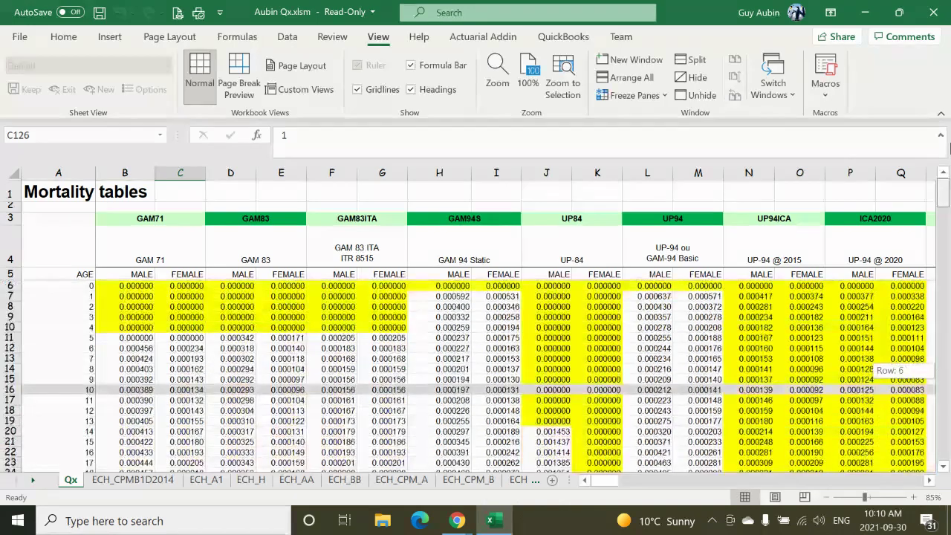
shift+click(193, 284)
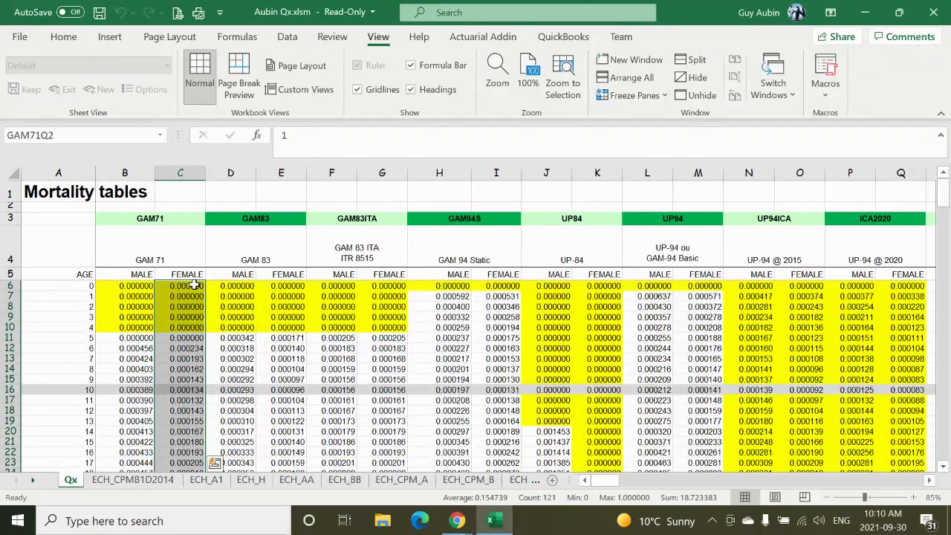
click(113, 135)
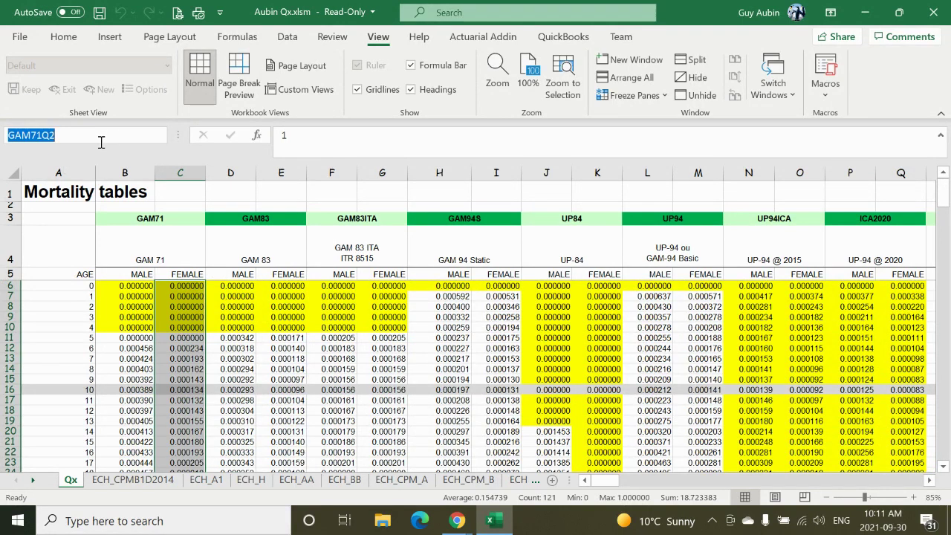
click(42, 138)
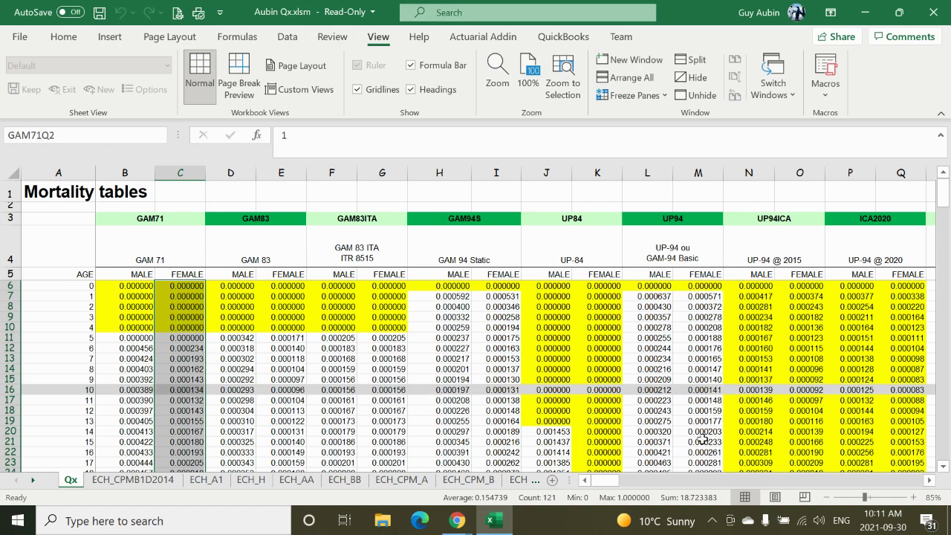
- Copy the USA17 header block GD3:GE5 from the last mortality table into the adjacent empty columns starting at GF3
drag(608, 481, 933, 496)
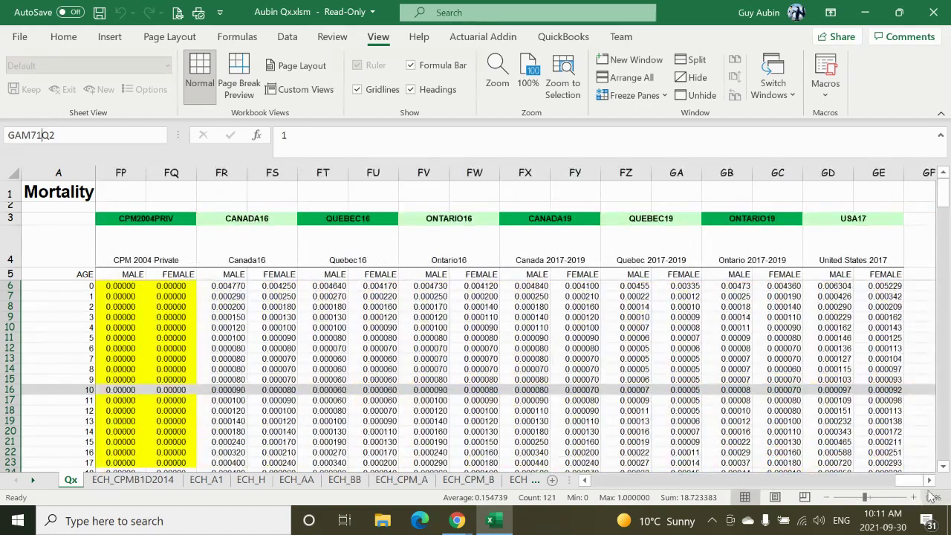
click(931, 483)
click(929, 481)
click(929, 481)
click(930, 481)
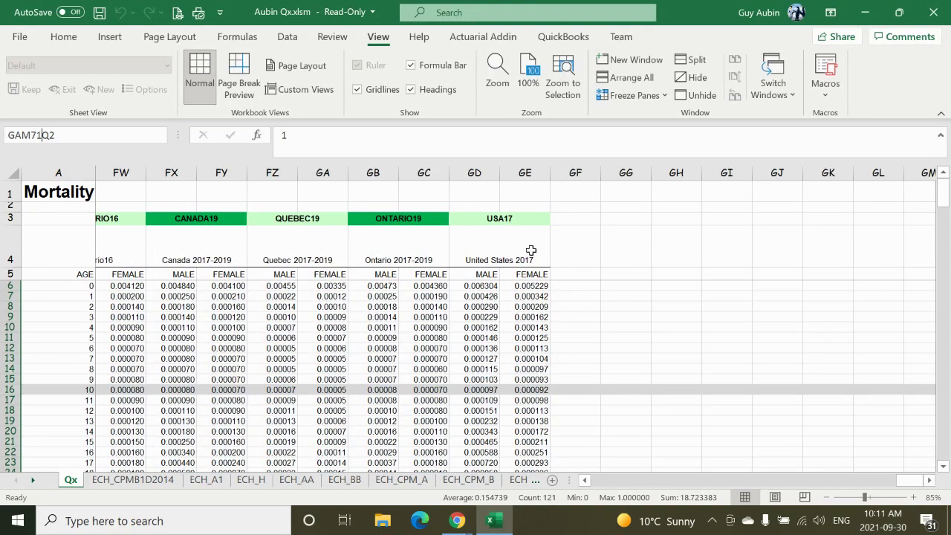
click(481, 217)
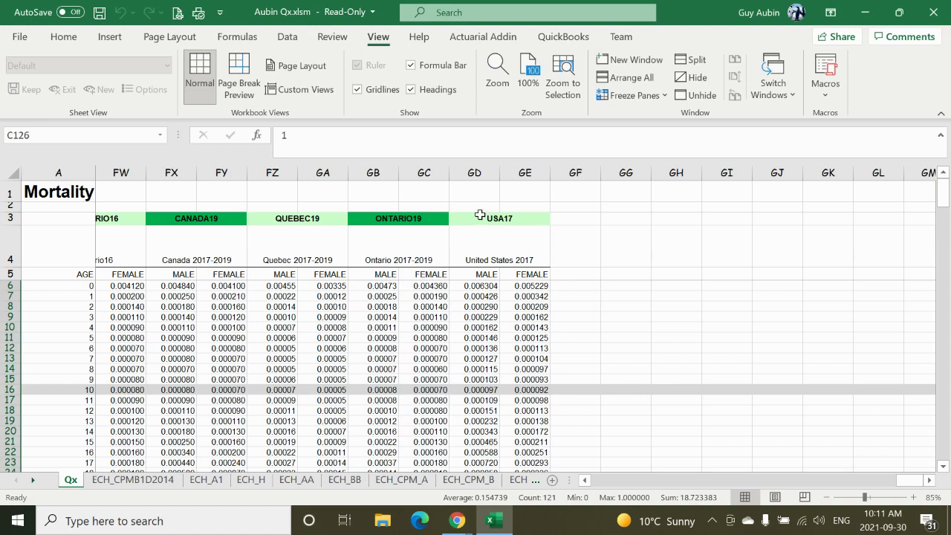
shift+click(524, 270)
key(ctrl+c)
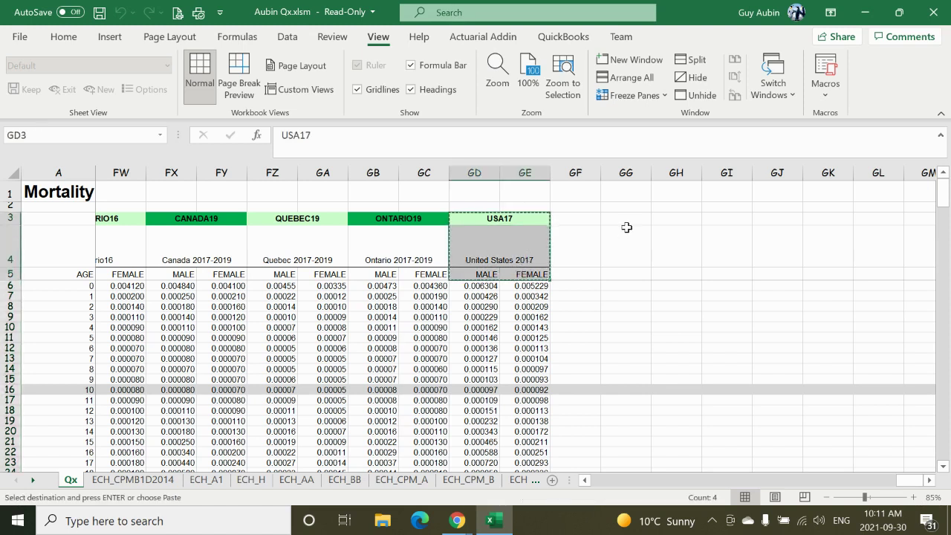
click(586, 217)
key(ctrl+v)
- Change the table code in the copied header at GF3 to USA19
click(585, 216)
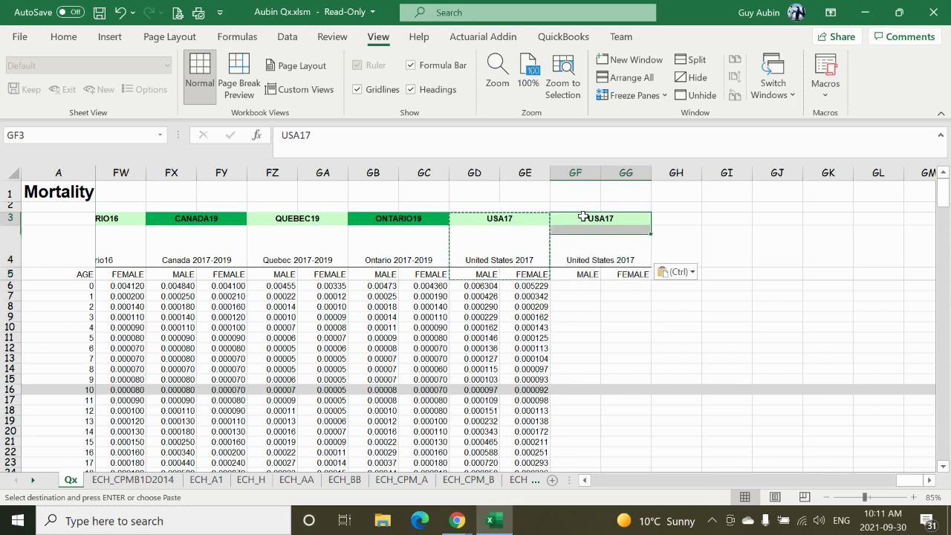
click(383, 138)
key(BackSpace)
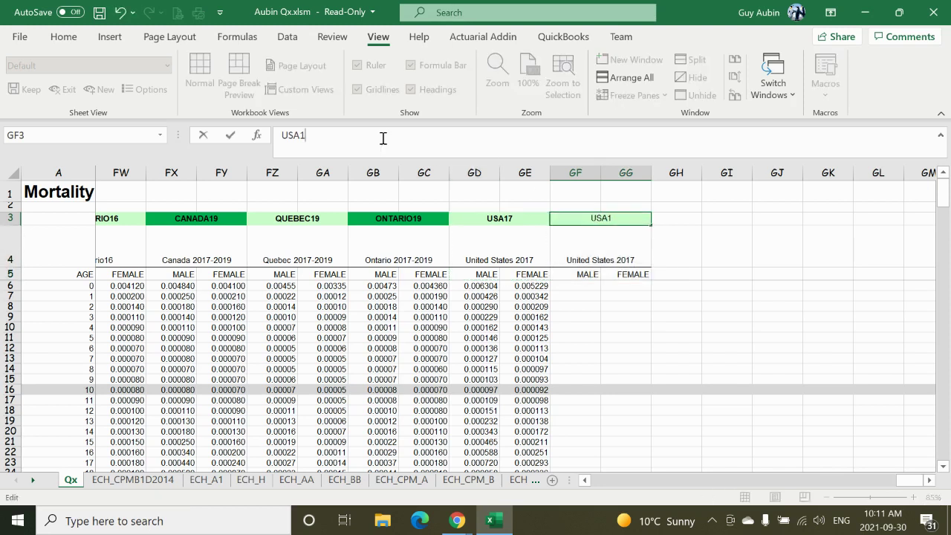
text(9)
click(669, 287)
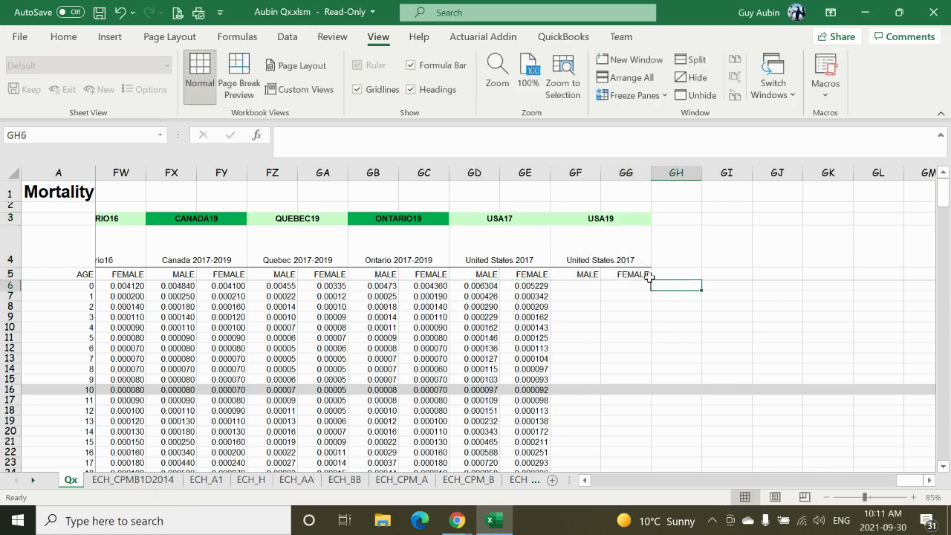
- Change the descriptive table name in GF4 to United States 2019
click(565, 252)
click(417, 141)
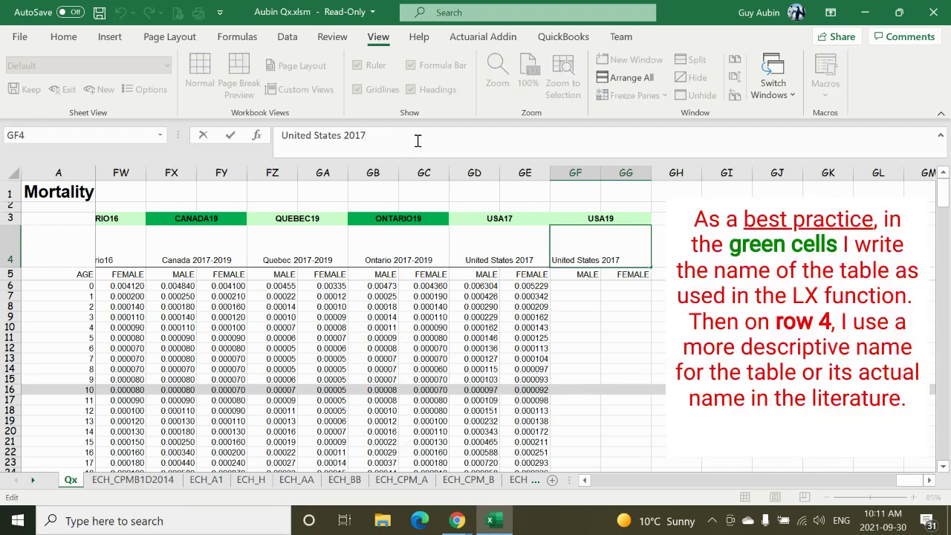
text(9)
key(Return)
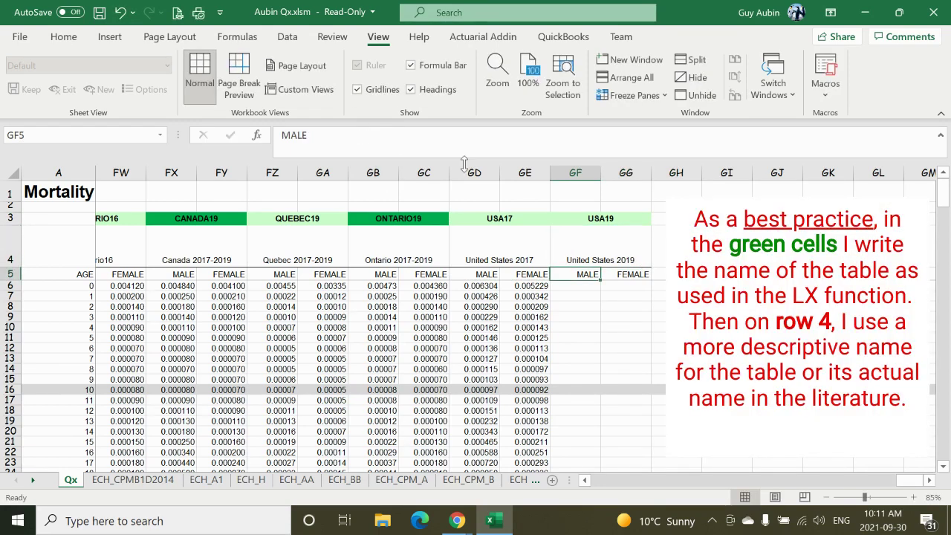
- Enter the formula =.95*GD6 in GF6 as the USA19 male rate at age 0
click(597, 287)
text(=.95)
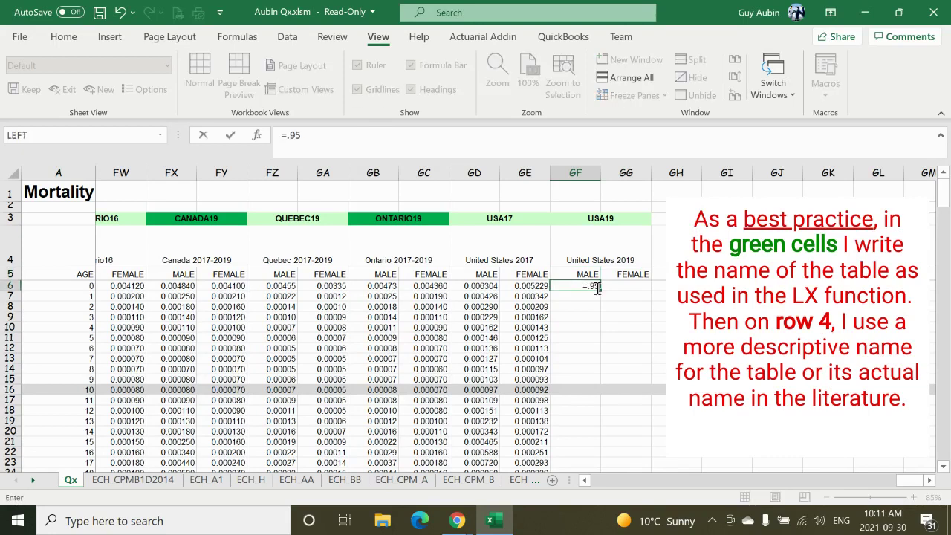
text(*)
click(488, 286)
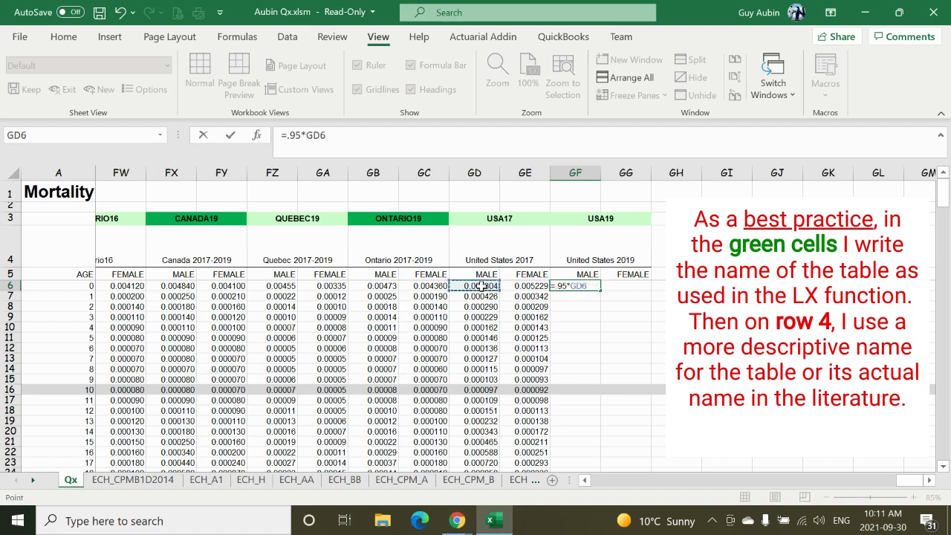
key(Return)
- Fill the GF6 formula across to the female column and down both columns through age 120, showing the rates with six decimals
click(579, 287)
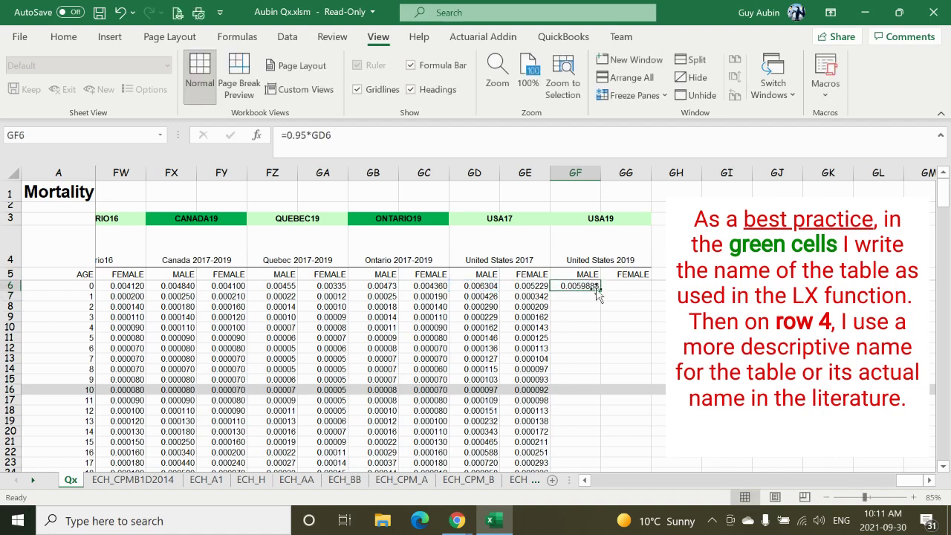
click(605, 289)
click(589, 287)
drag(601, 290, 610, 288)
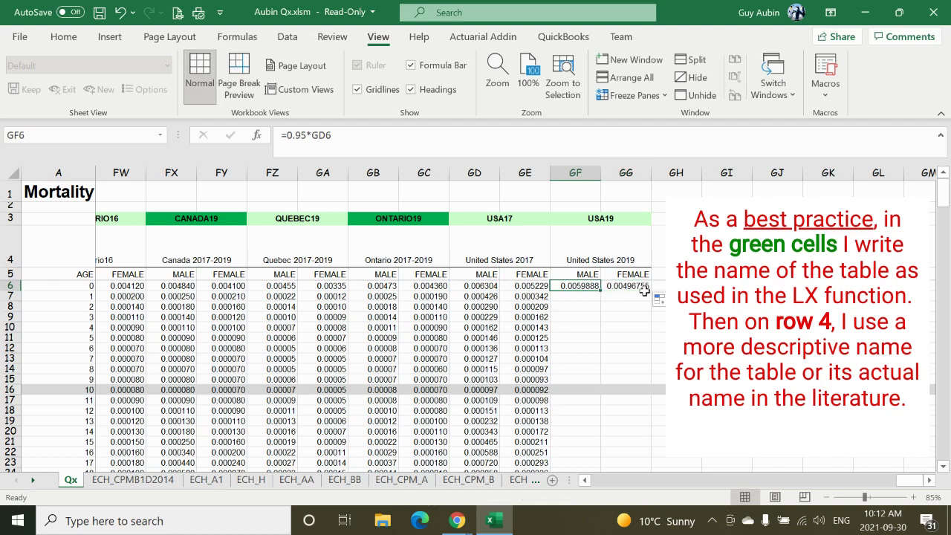
double_click(651, 292)
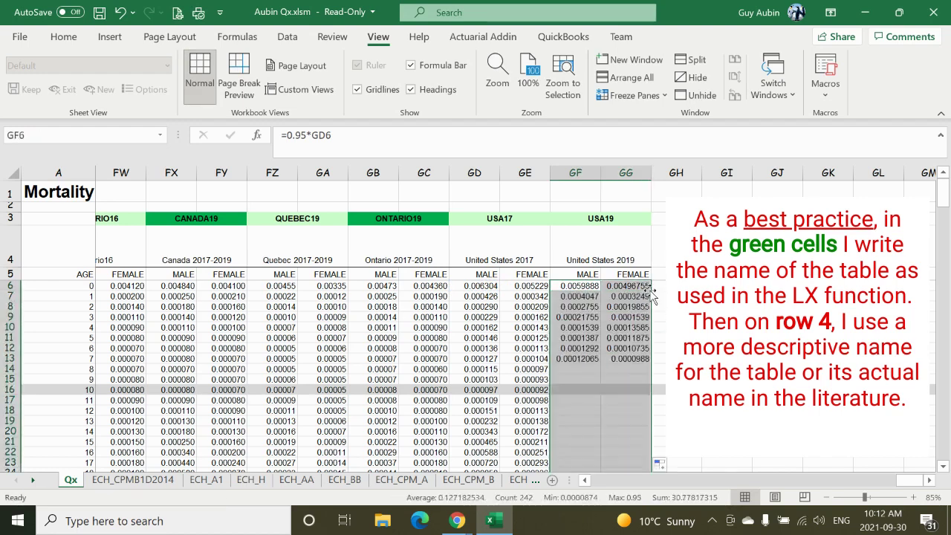
click(582, 171)
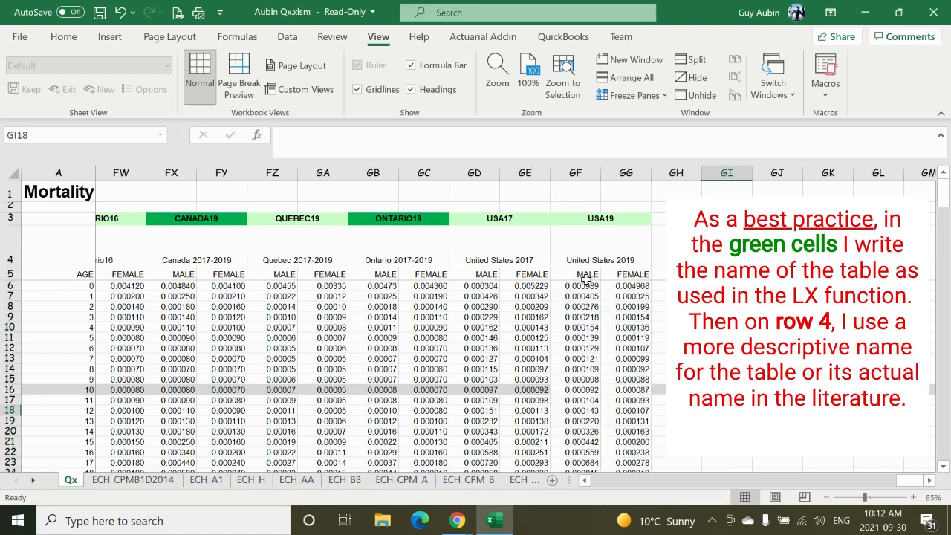
- Select the USA19 male rates for ages 0 to 120, GF6:GF126, and name the range USA19Q1
click(582, 220)
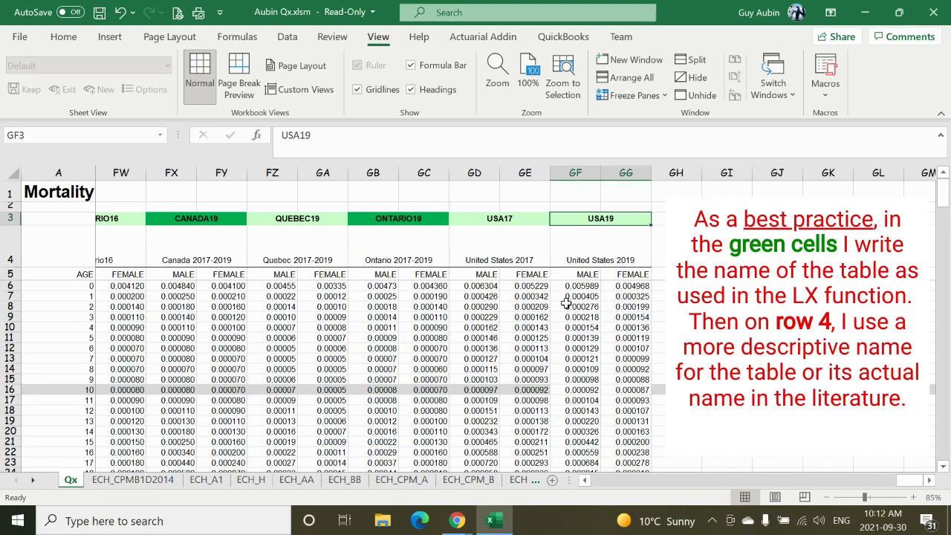
click(587, 286)
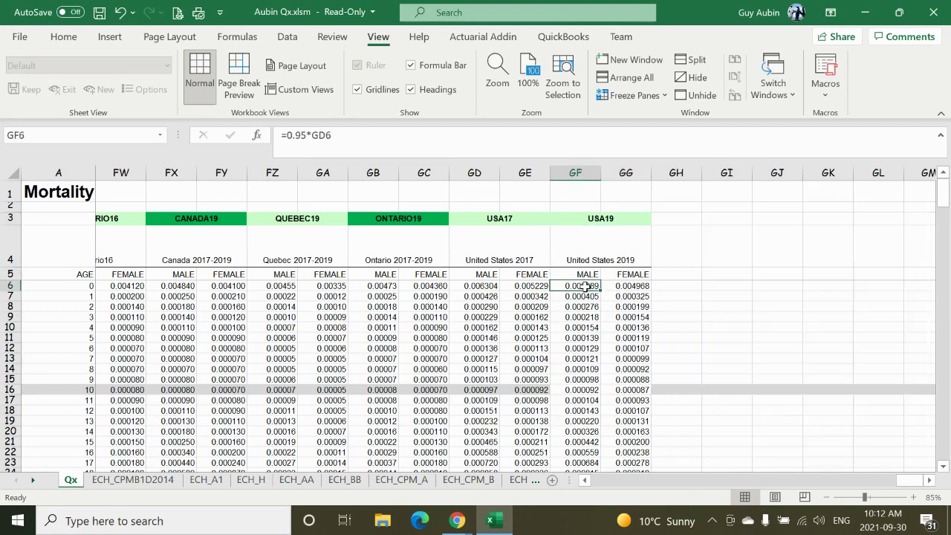
scroll(586, 290, down, 10)
scroll(586, 296, down, 20)
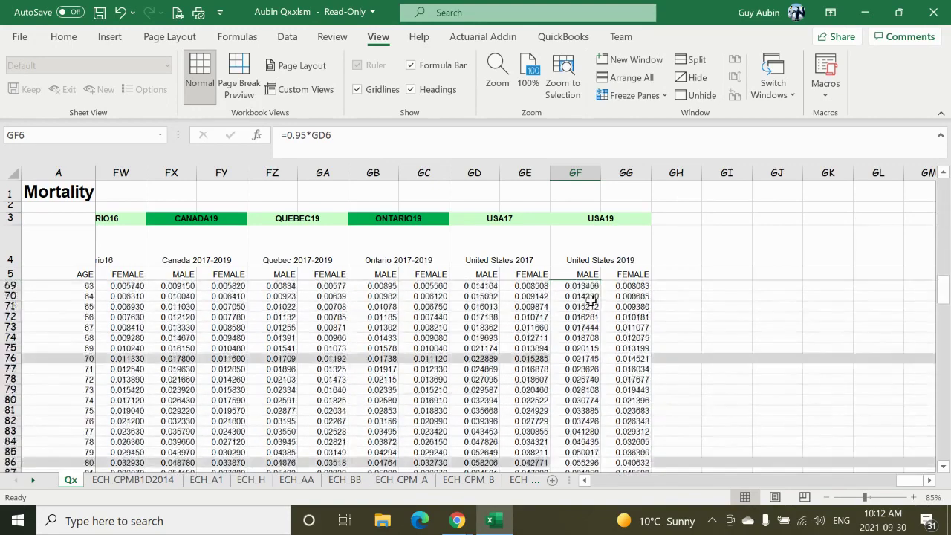
scroll(592, 305, up, 2)
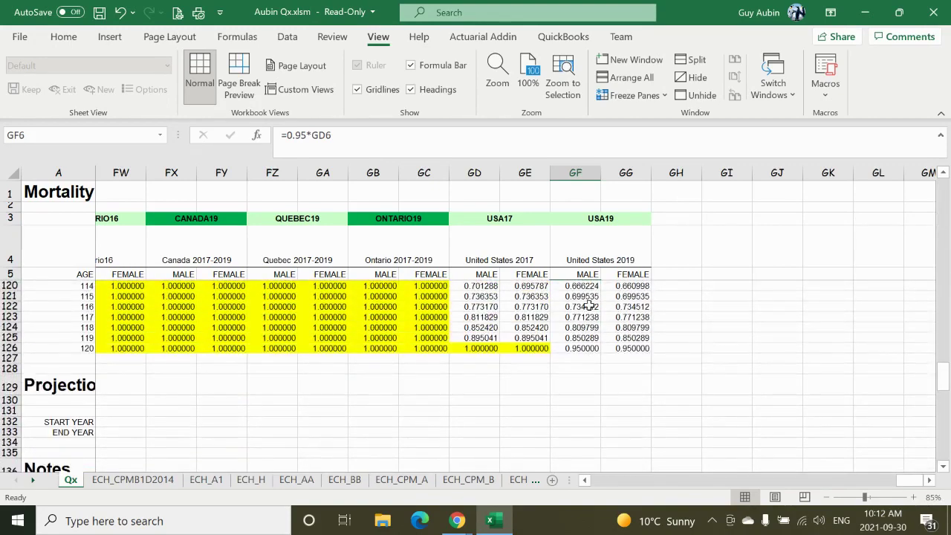
shift+click(578, 348)
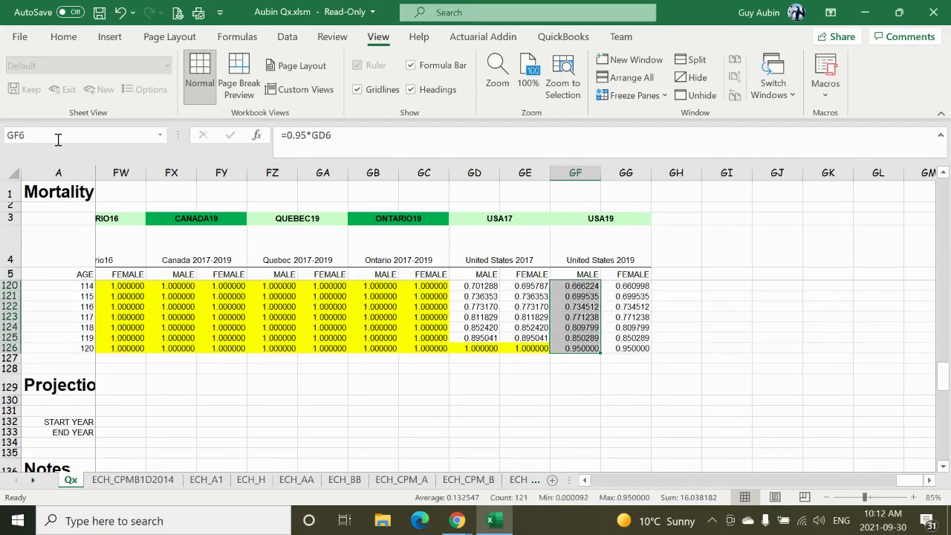
click(60, 136)
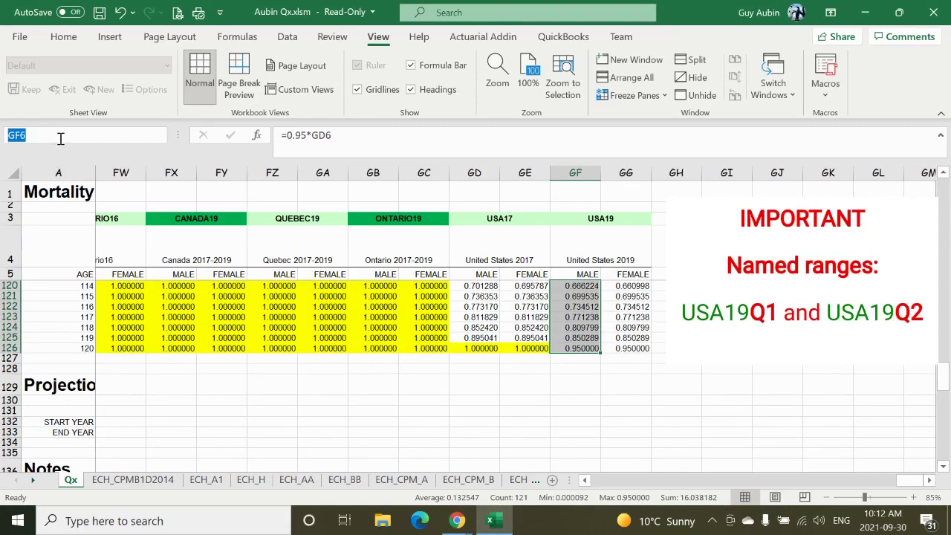
text(USA19Q1)
key(Return)
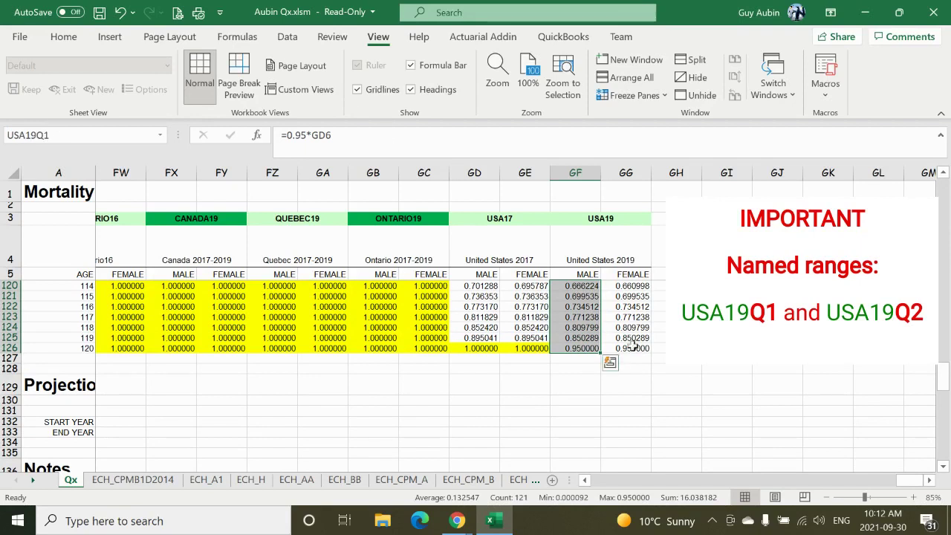
- Select the USA19 female rates for ages 0 to 120, GG6:GG126, and name the range USA19Q2
click(632, 346)
drag(942, 376, 948, 145)
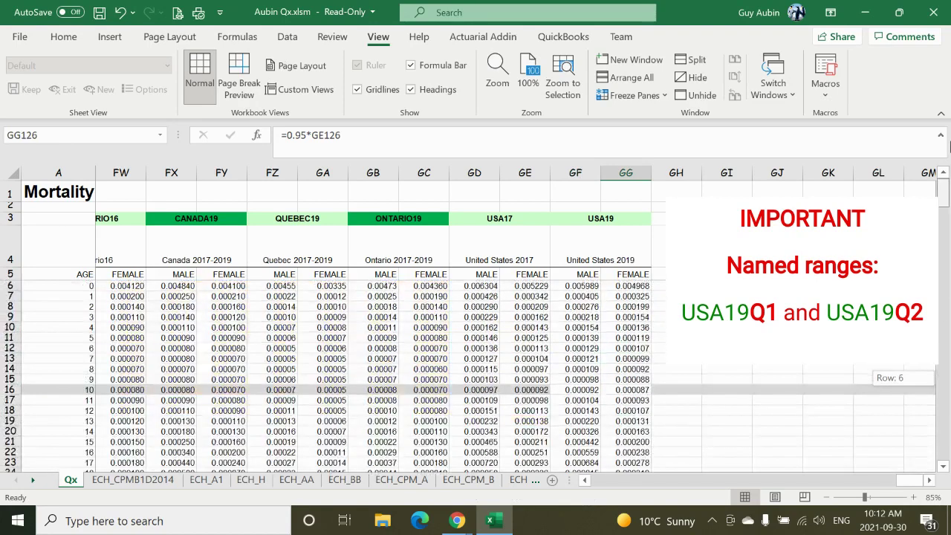
shift+click(621, 286)
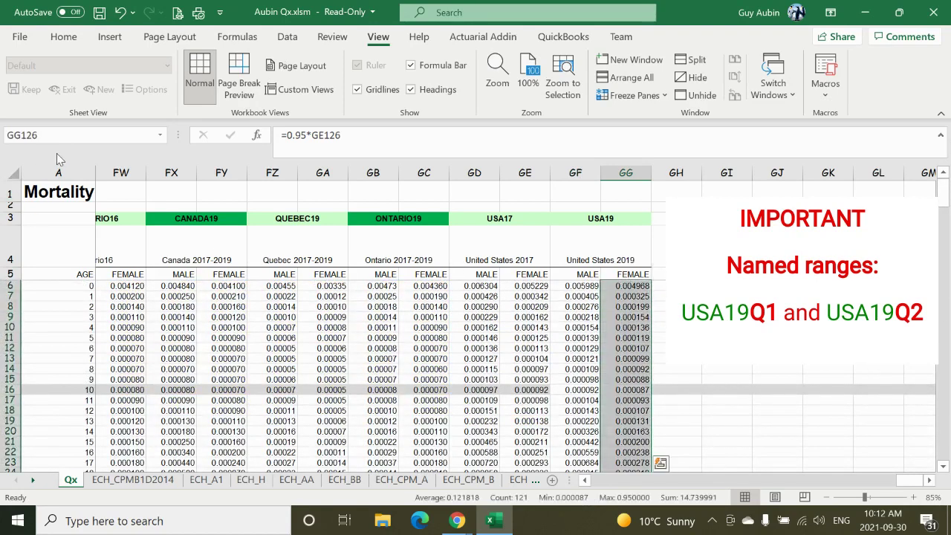
click(82, 135)
text(US)
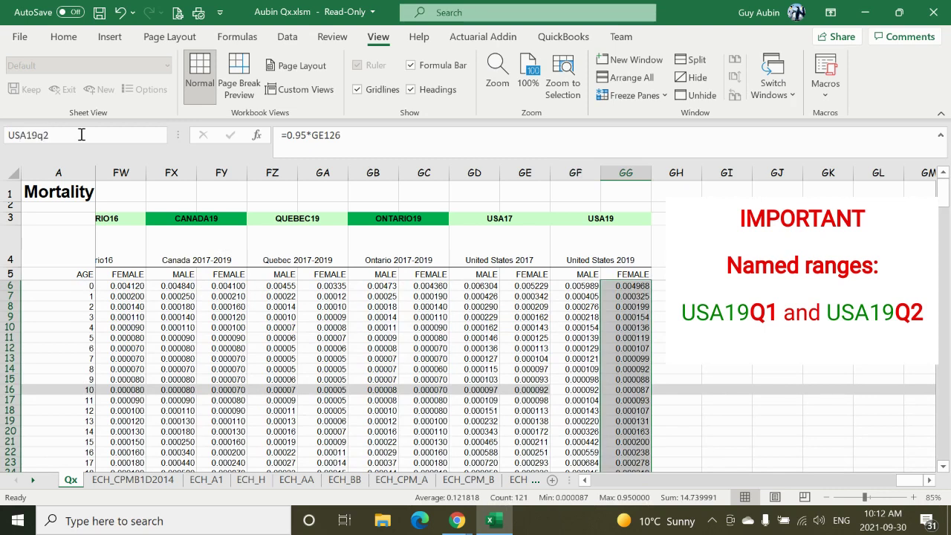
text(A19Q2)
key(Return)
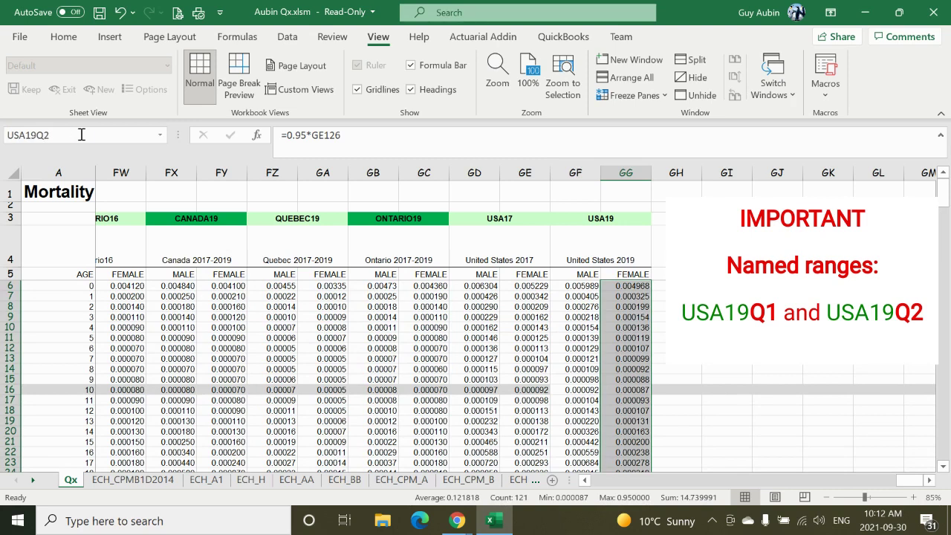
click(727, 317)
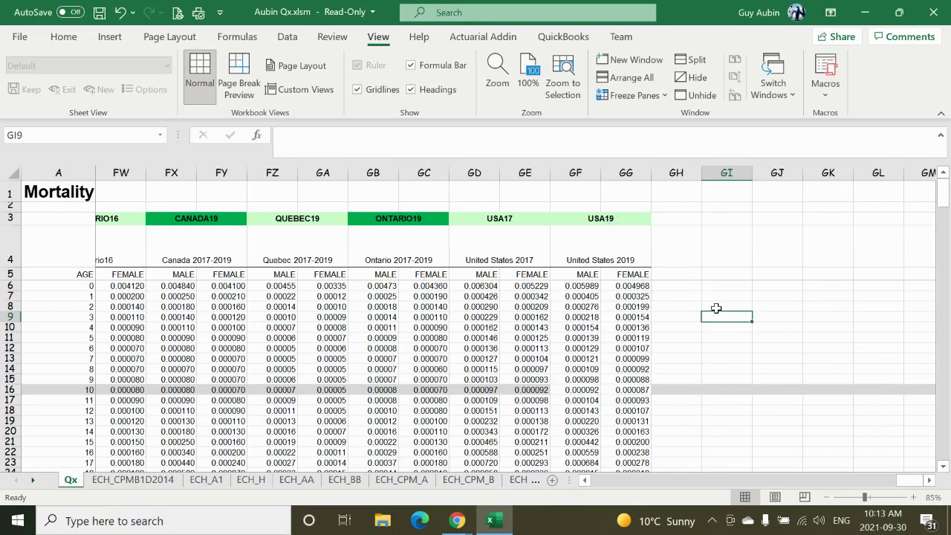
- Save the read-only workbook as a macro-enabled copy named Aubin Qx new in the ActuarialAddinData folder
key(ctrl+s)
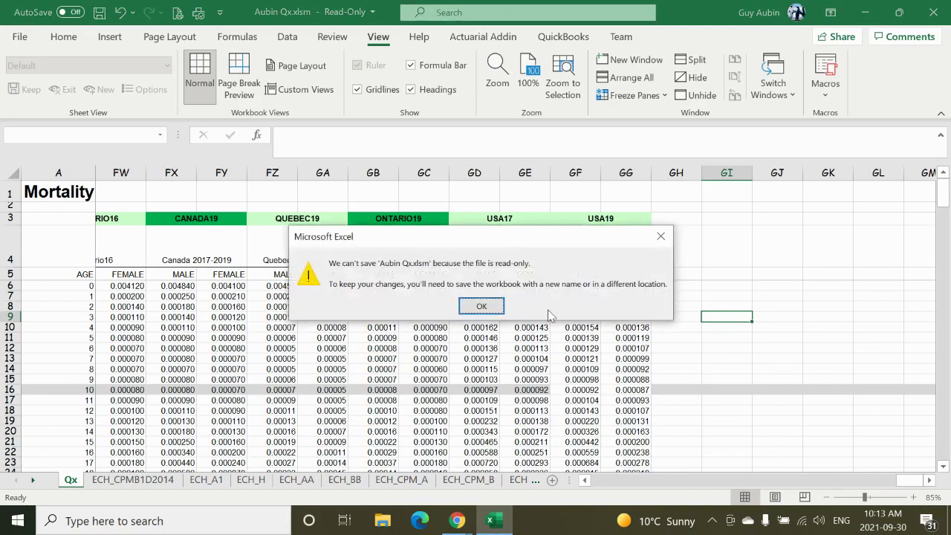
click(482, 307)
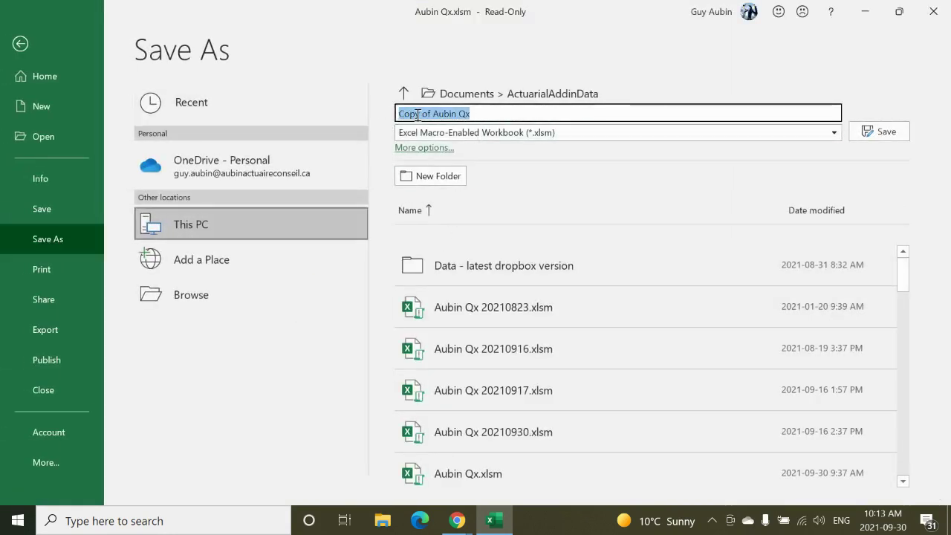
drag(432, 114, 381, 116)
key(BackSpace)
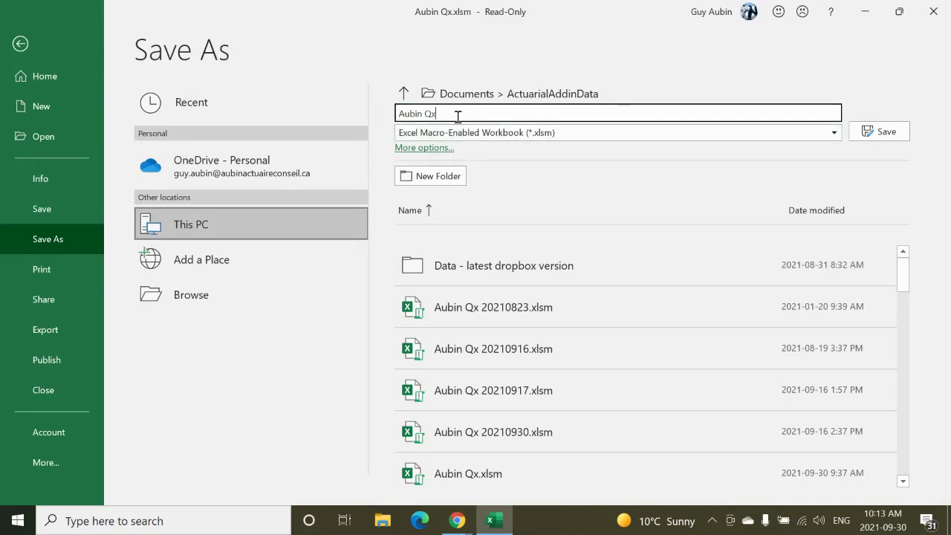
text(new)
click(896, 141)
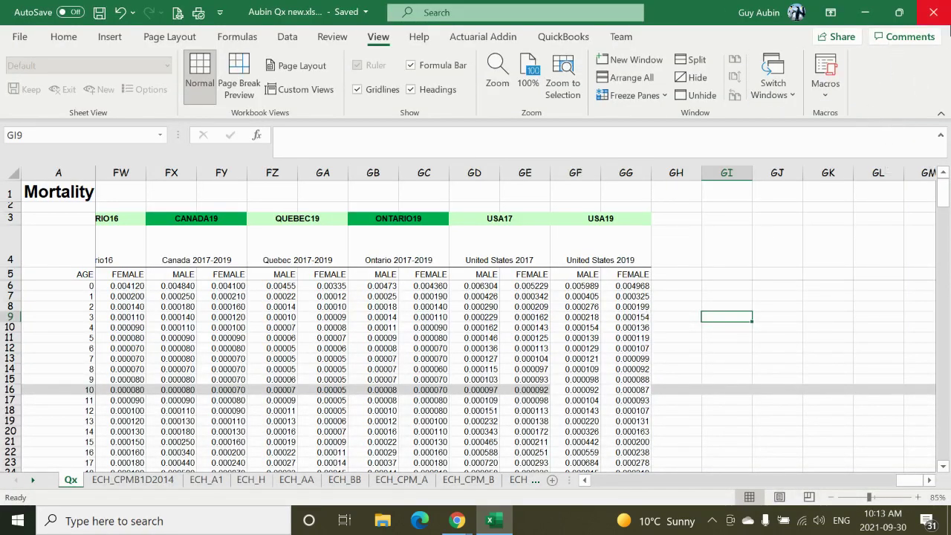
- Close the workbook and open the ActuarialAddinData folder under Documents in File Explorer
click(937, 20)
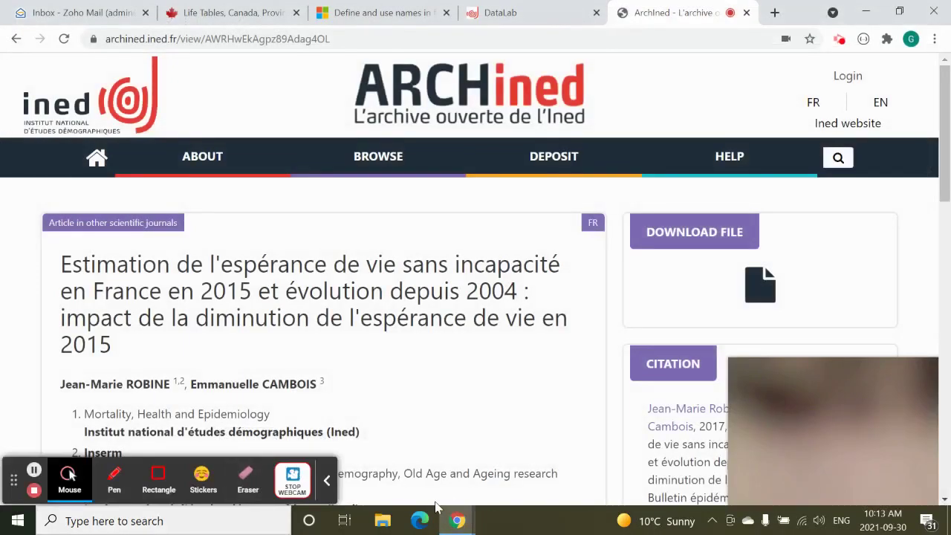
click(296, 485)
key(super+e)
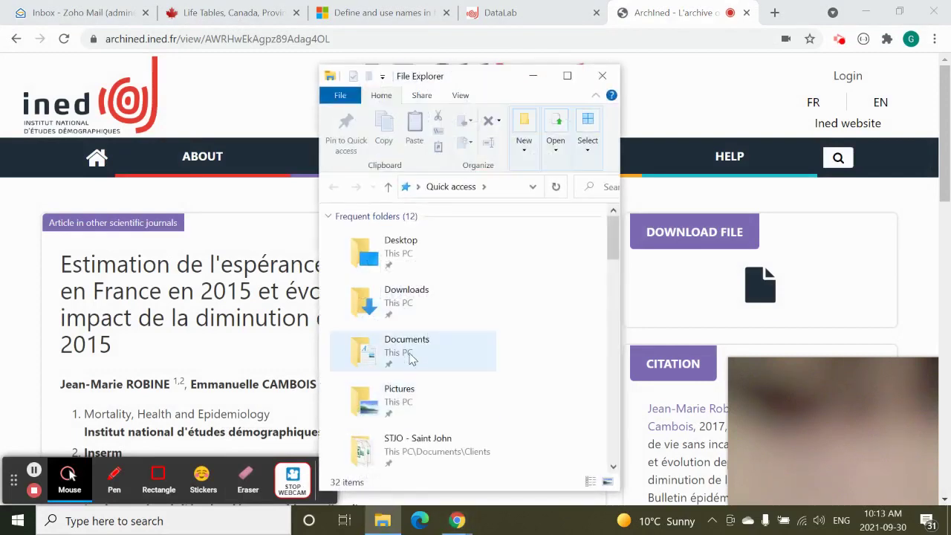
double_click(409, 362)
click(392, 384)
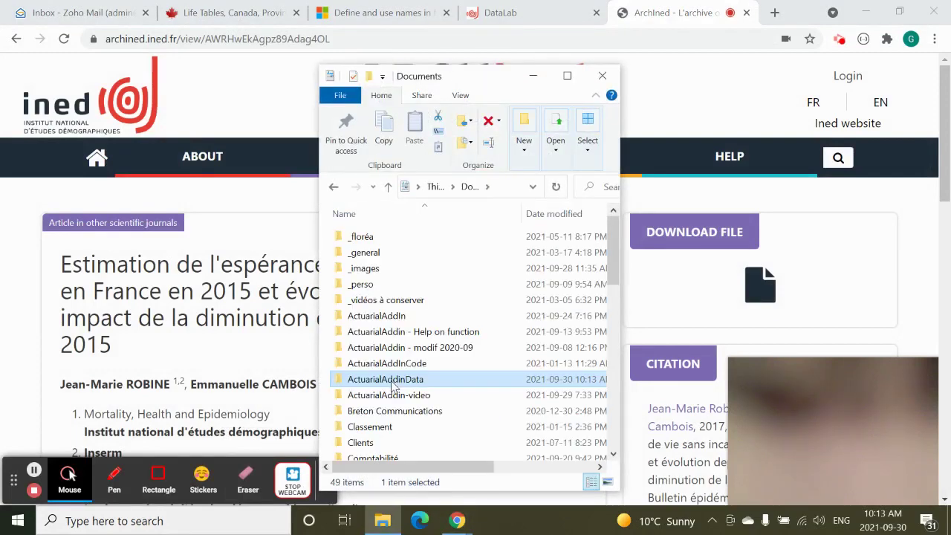
double_click(392, 380)
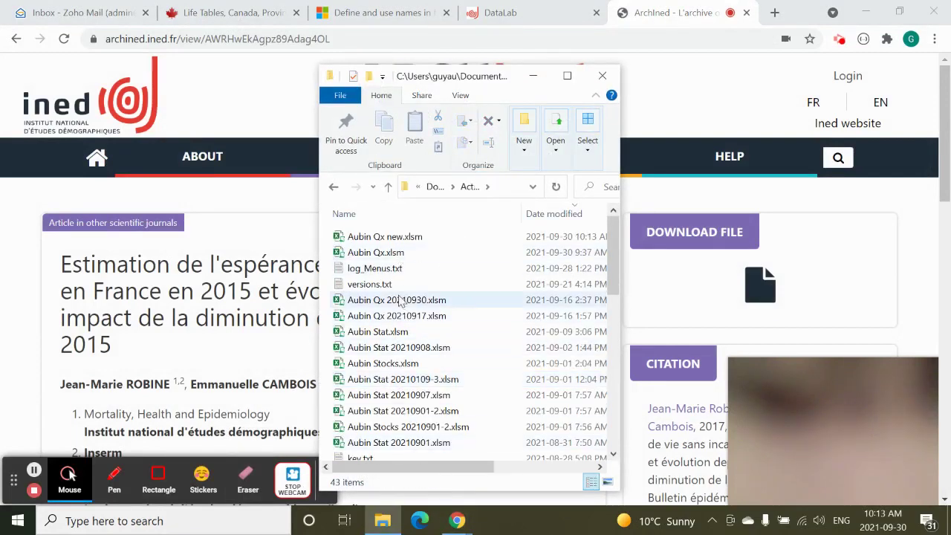
- Rename the original Aubin Qx.xlsm file in the add-in data folder to Aubin Qx old.xlsm
click(379, 239)
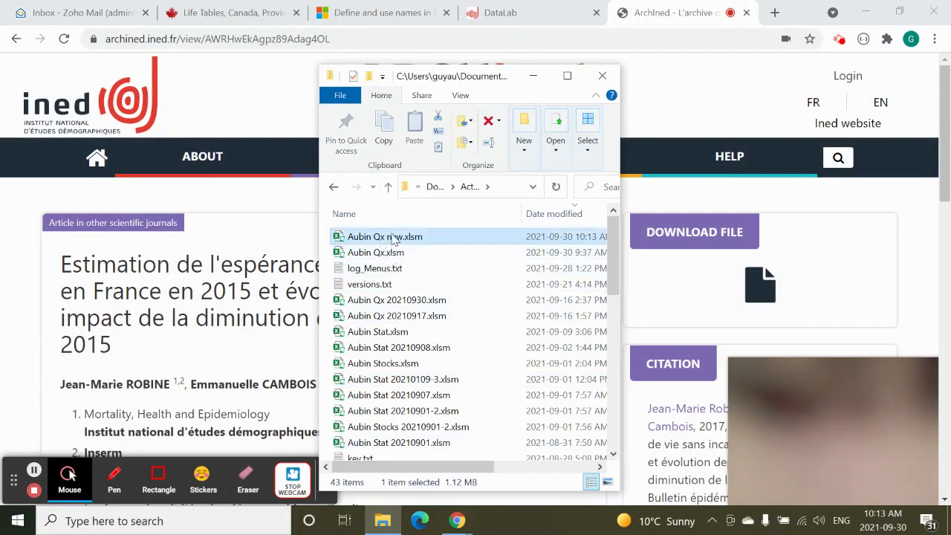
click(384, 256)
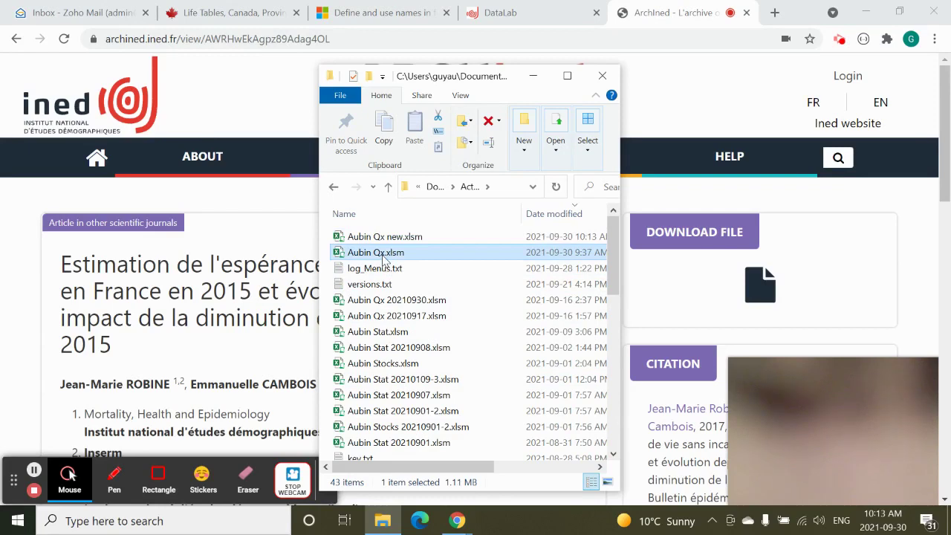
click(384, 254)
right_click(383, 254)
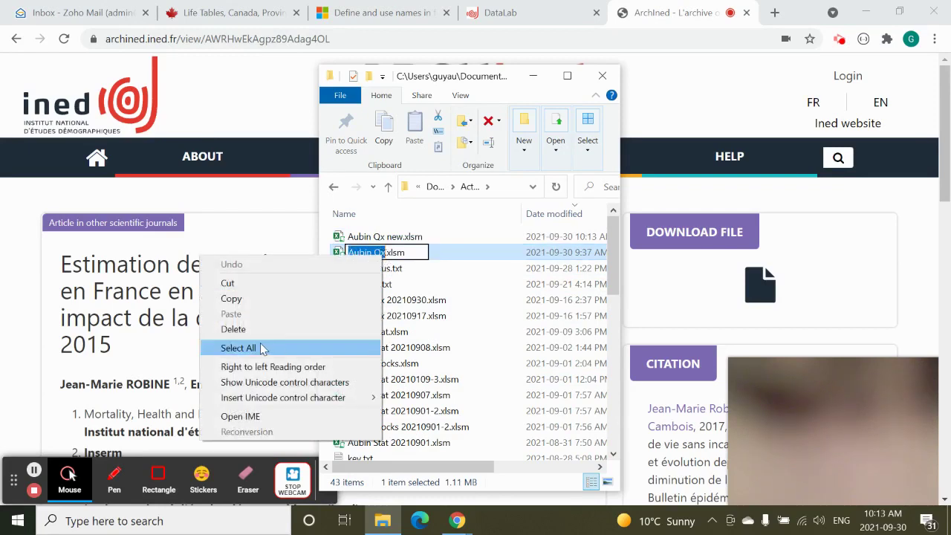
click(426, 317)
click(374, 254)
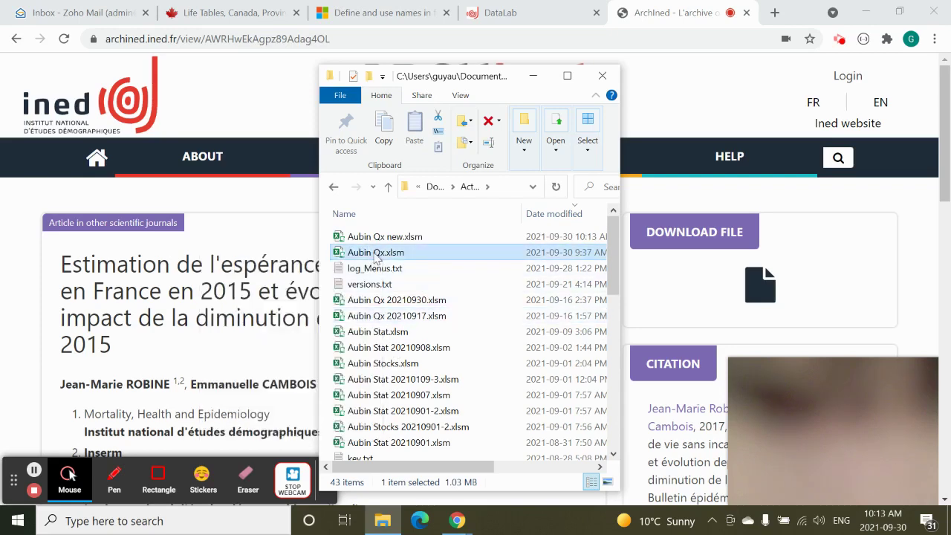
right_click(375, 255)
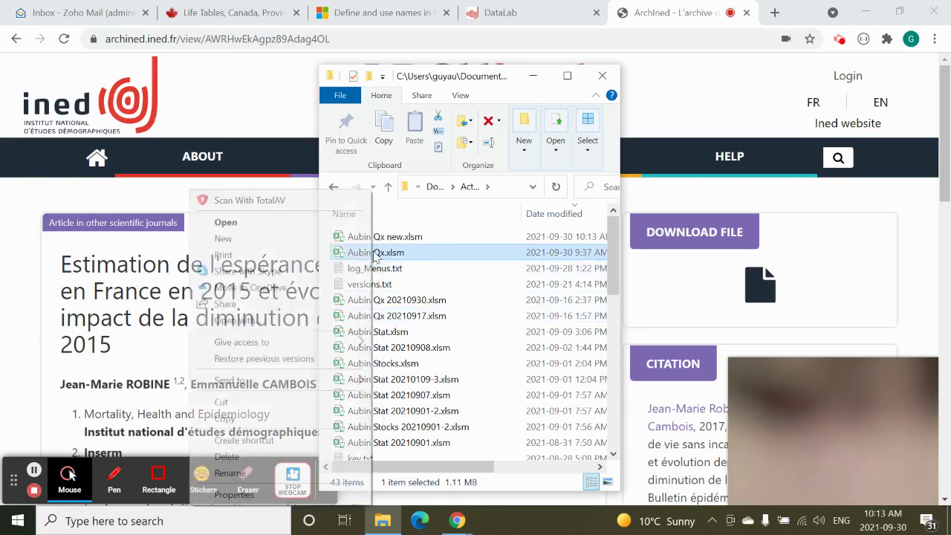
click(241, 473)
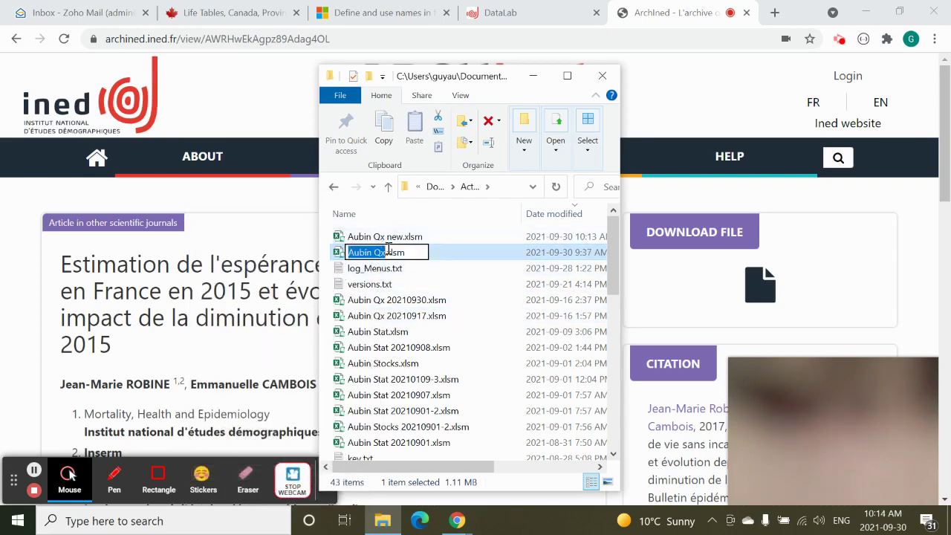
click(387, 250)
text(old)
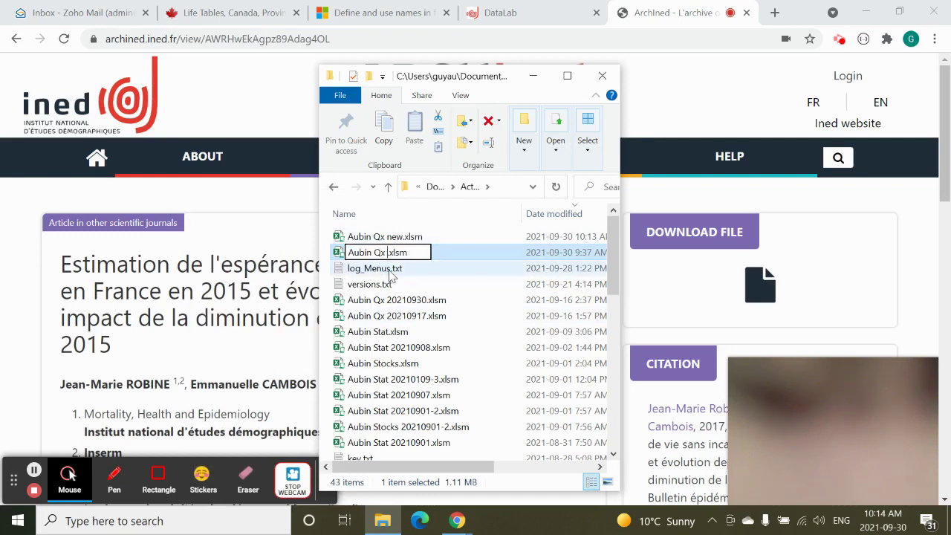
key(Return)
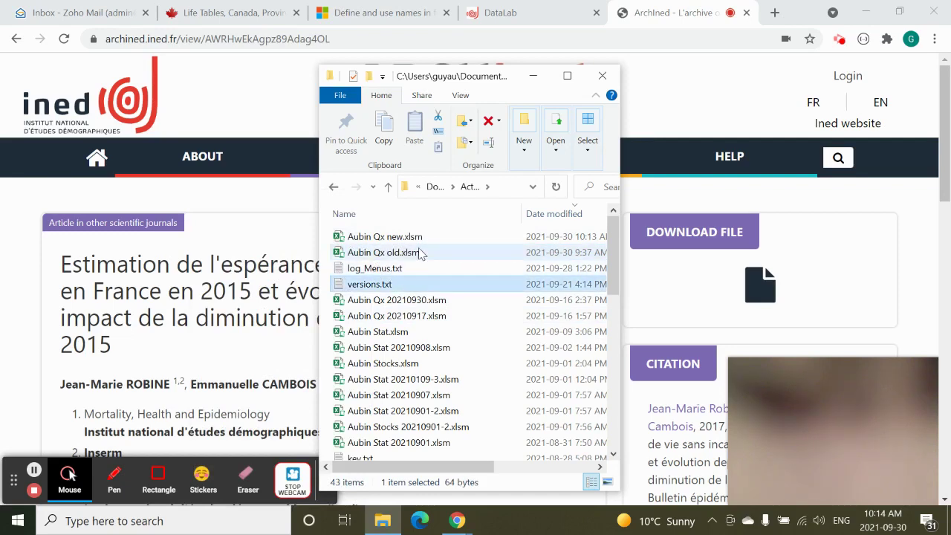
- Rename Aubin Qx new.xlsm to Aubin Qx.xlsm and close the folder window
click(401, 238)
right_click(398, 239)
key(Down)
key(Down)
key(Down)
key(Down)
key(Down)
key(Down)
key(Down)
key(Down)
key(Down)
key(Down)
key(Down)
key(Down)
key(Down)
key(Down)
key(Down)
key(Down)
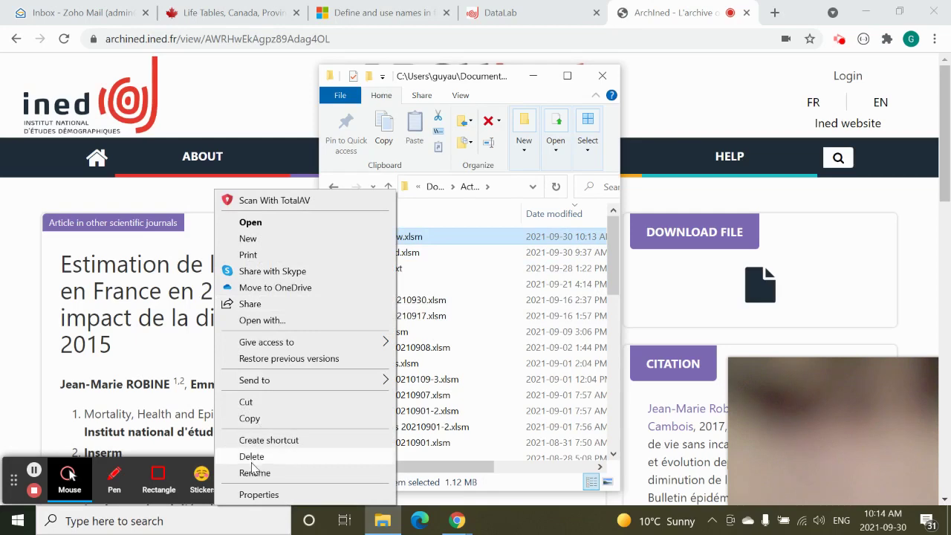
key(Return)
double_click(406, 236)
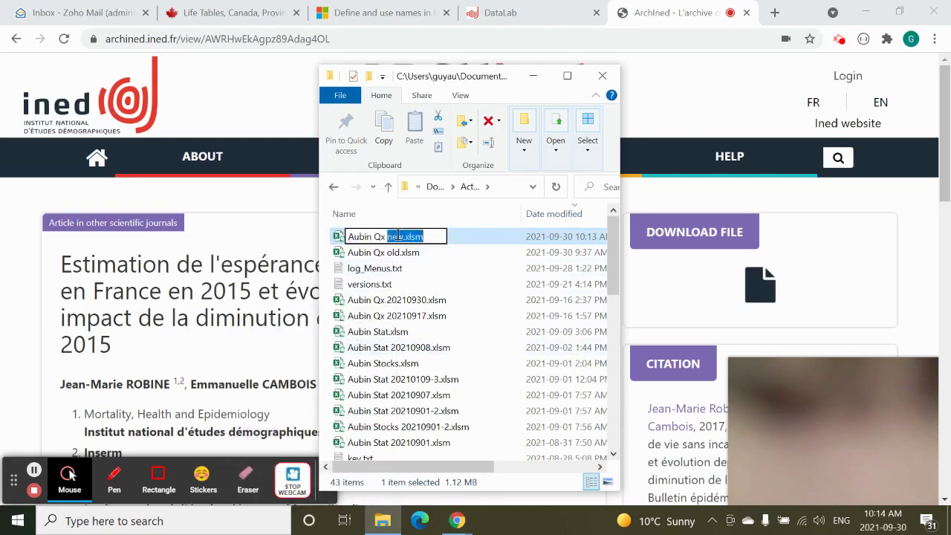
click(403, 236)
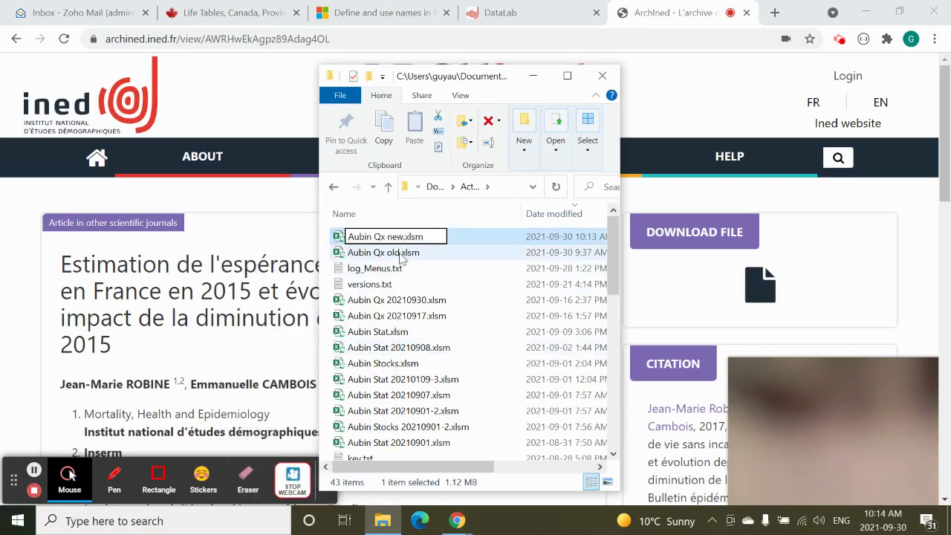
key(BackSpace)
key(BackSpace)
key(BackSpace)
key(BackSpace)
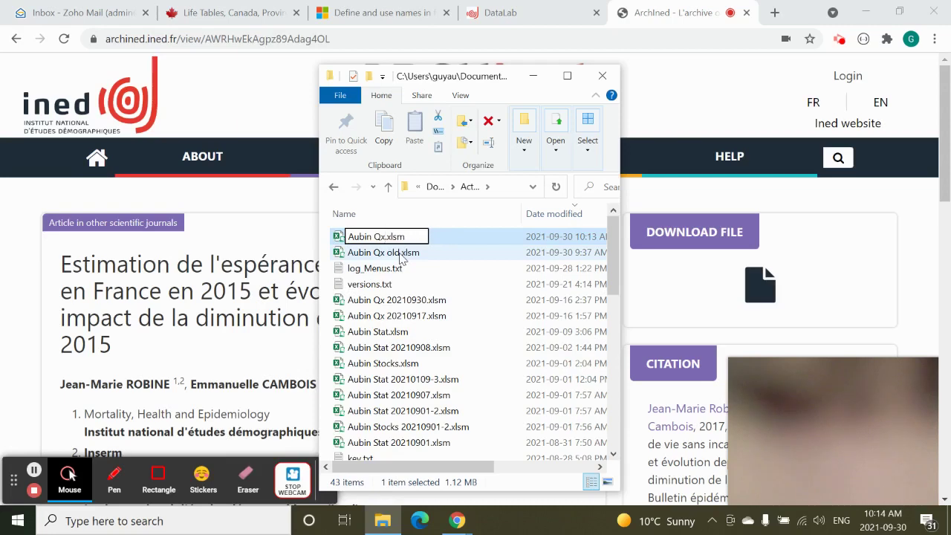
key(Return)
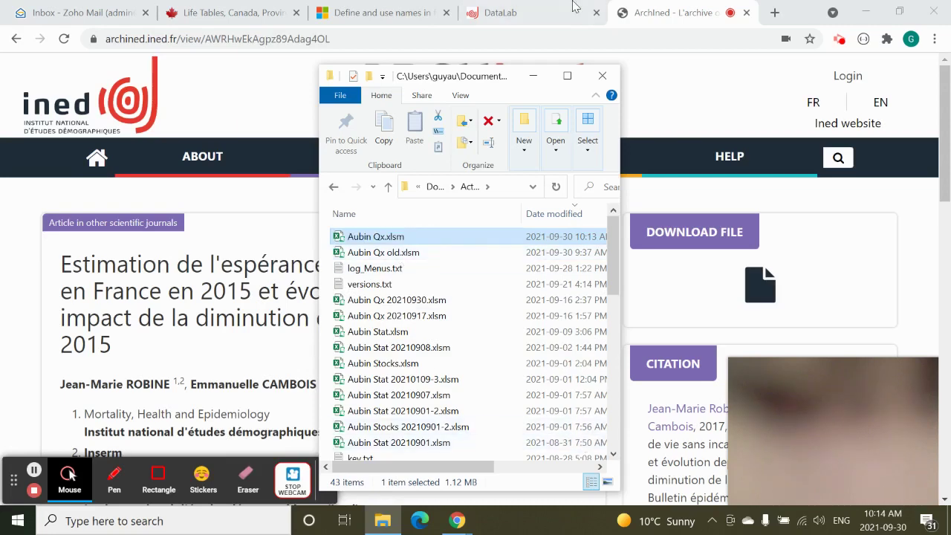
click(601, 75)
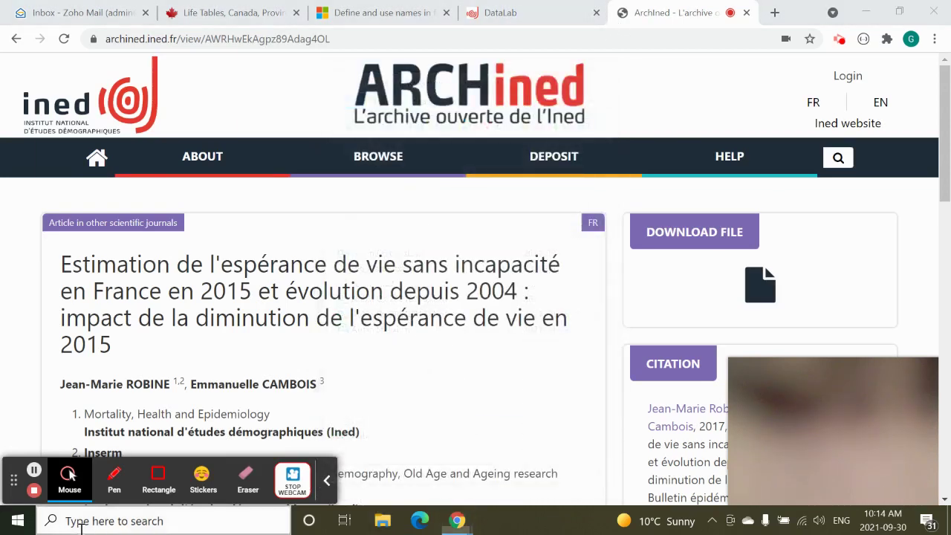
- Start Excel and bring up the Qx sheet of the Aubin Qx.xlsm workbook
click(79, 520)
text(e)
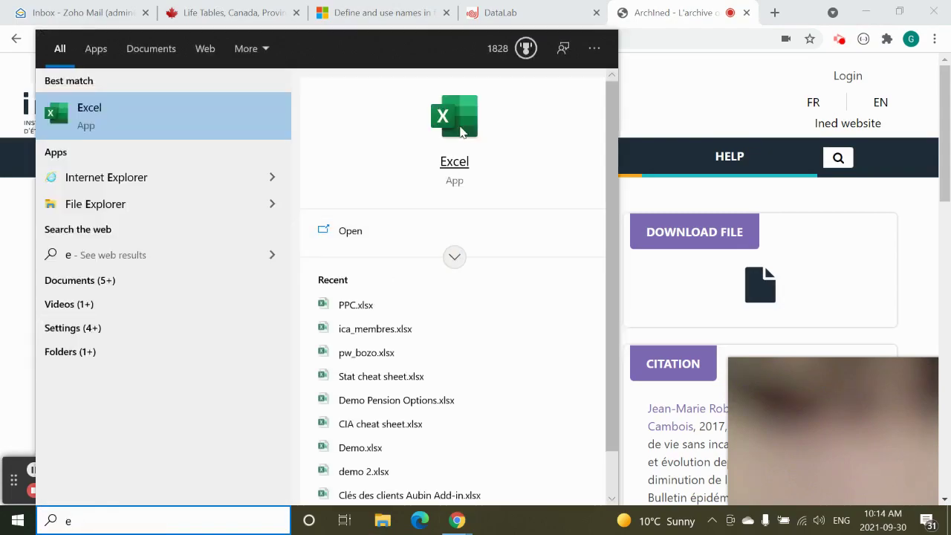
key(Return)
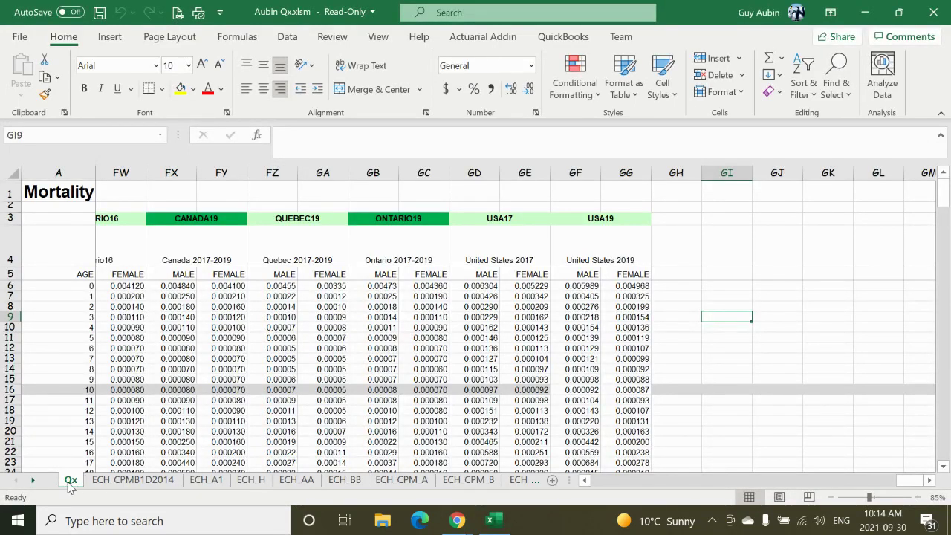
- Check the USA19 table on the Qx sheet by selecting its male and female columns, GF and GG
click(580, 178)
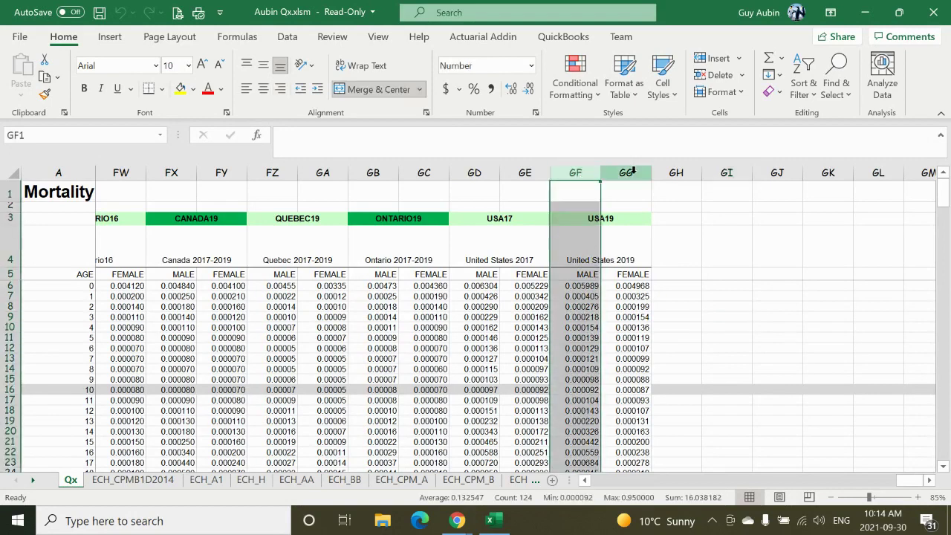
shift+click(643, 170)
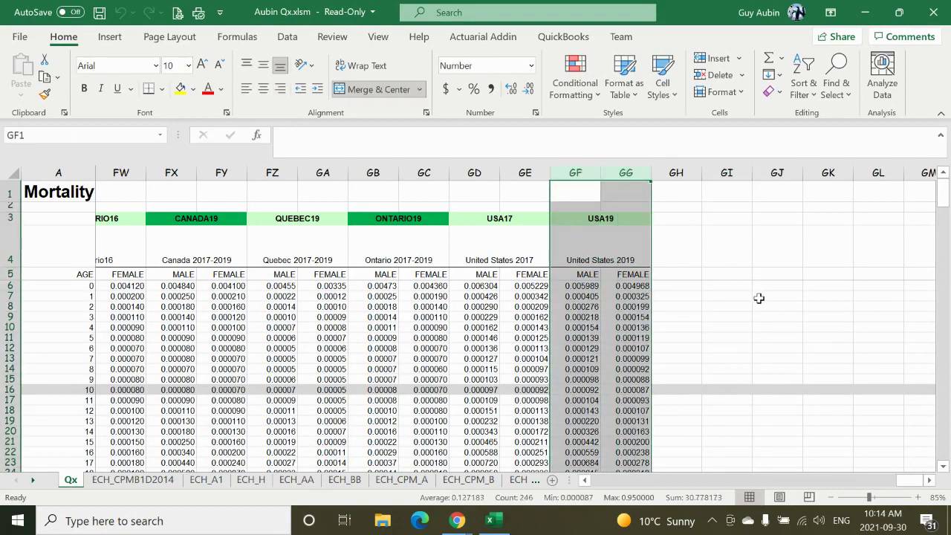
click(759, 298)
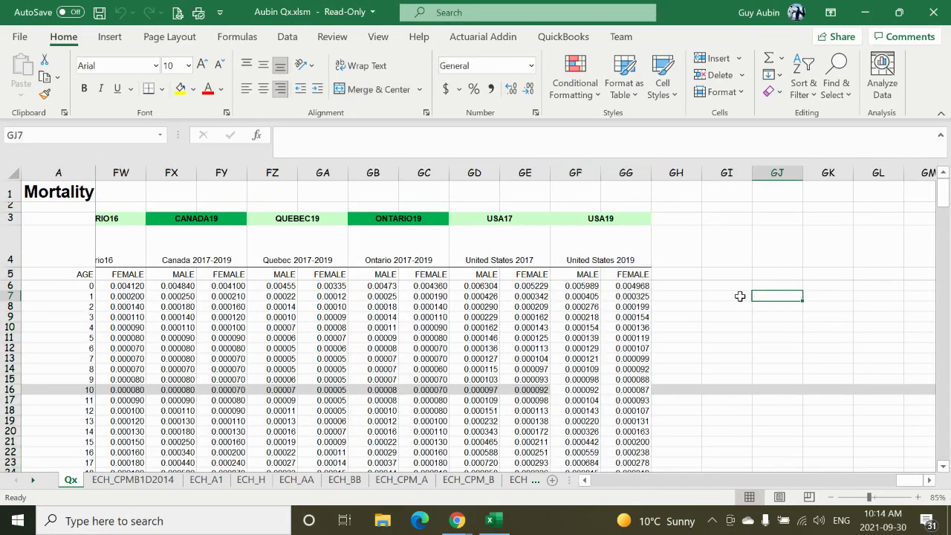
- Create a blank workbook and enter =TQX(55,LX(1,"USA19")) in cell E5 of Sheet1
click(23, 39)
click(201, 174)
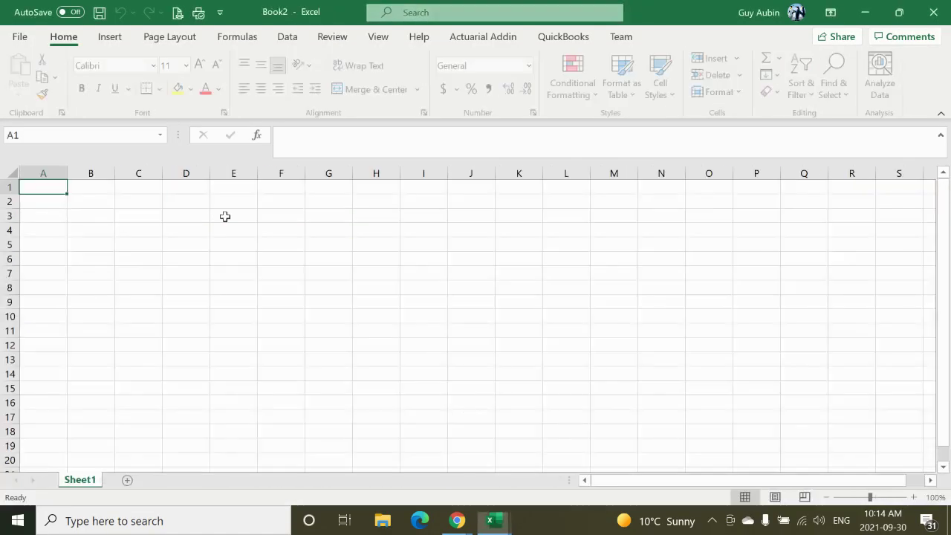
click(243, 245)
text(=)
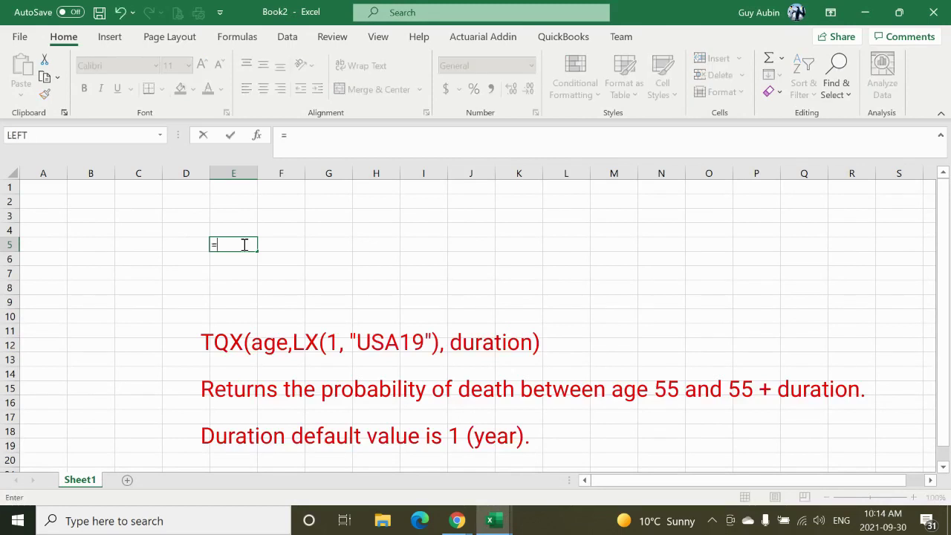
text(tqx)
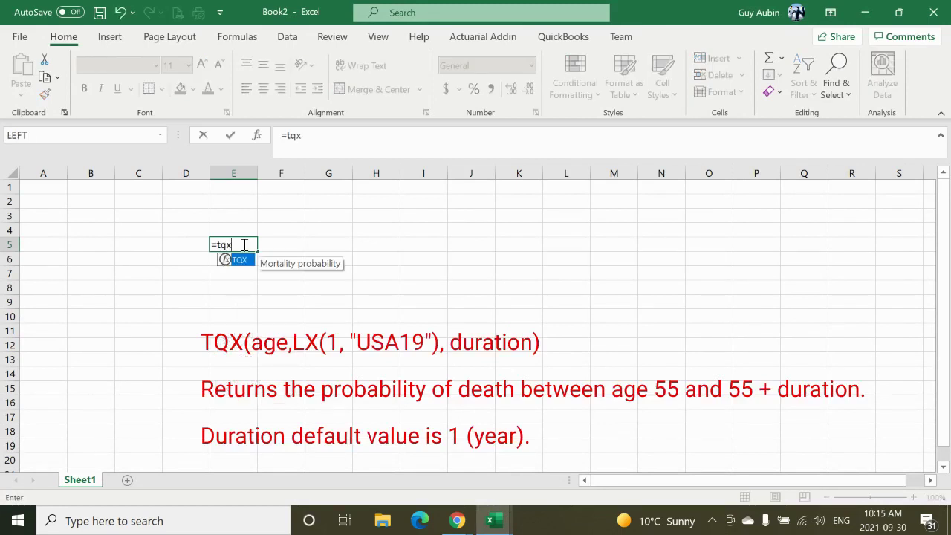
text((55)
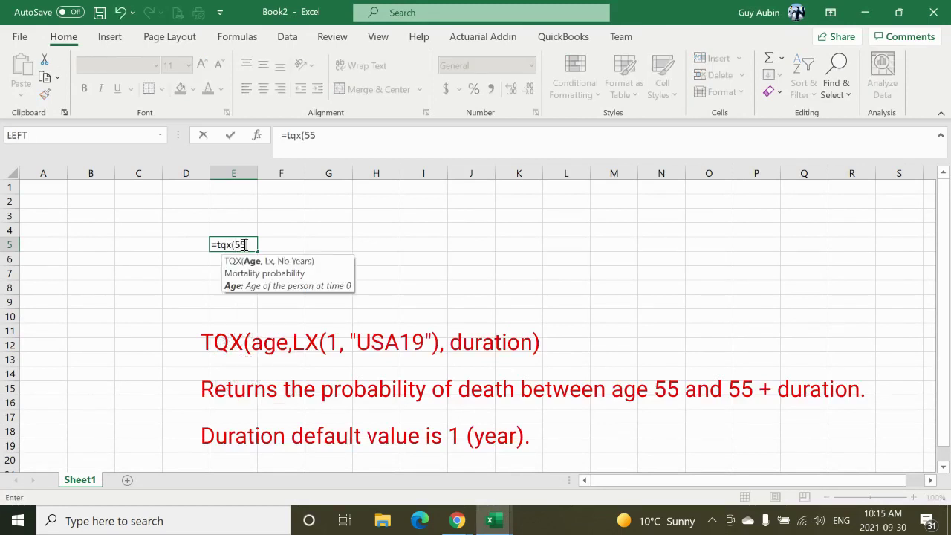
text(,l)
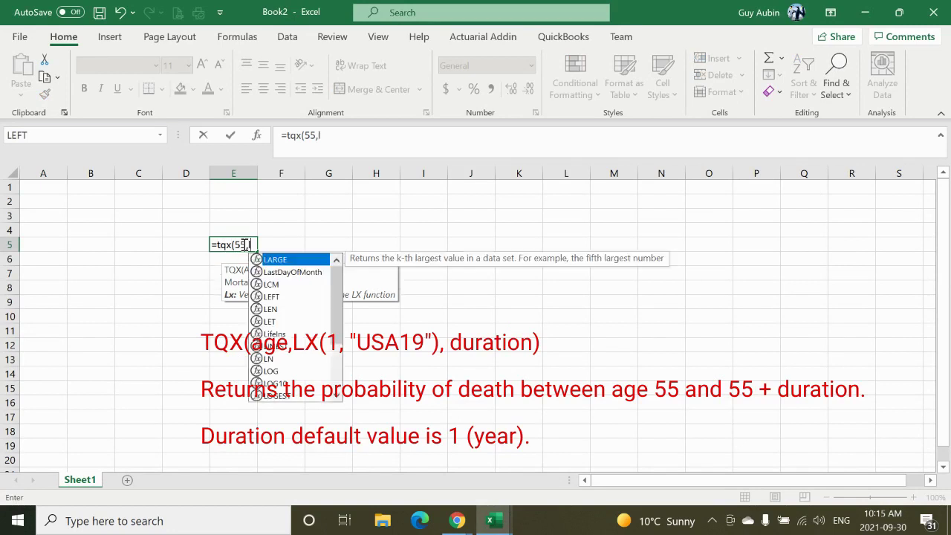
text(x(1)
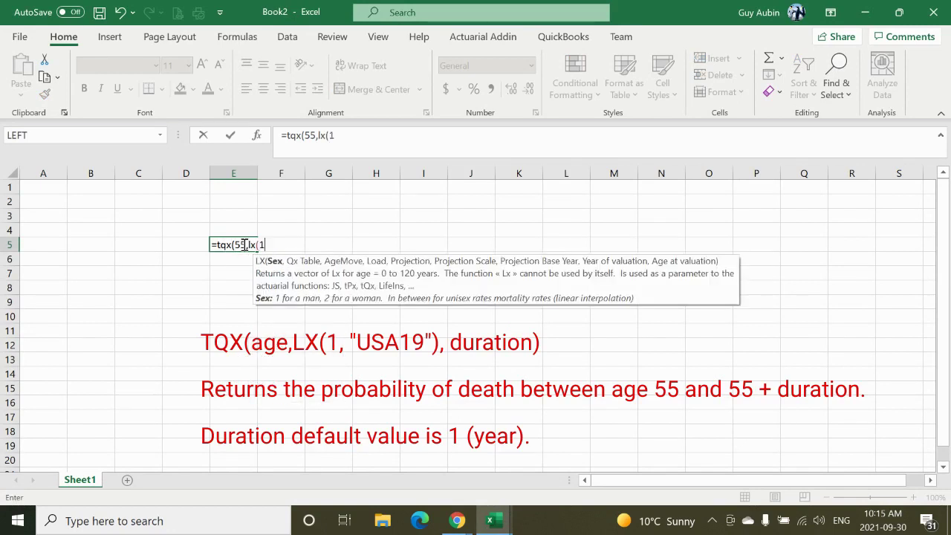
text(,")
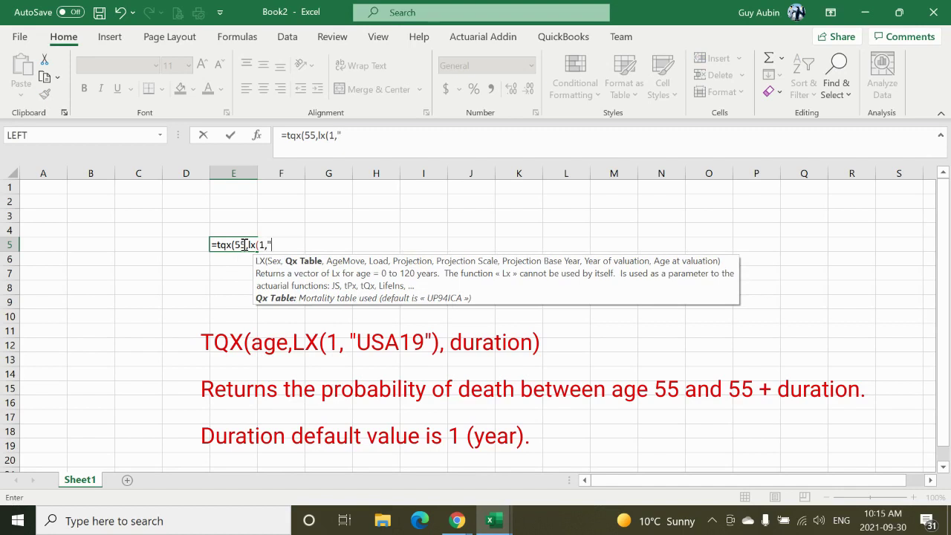
text(USA19)
text()))
key(Return)
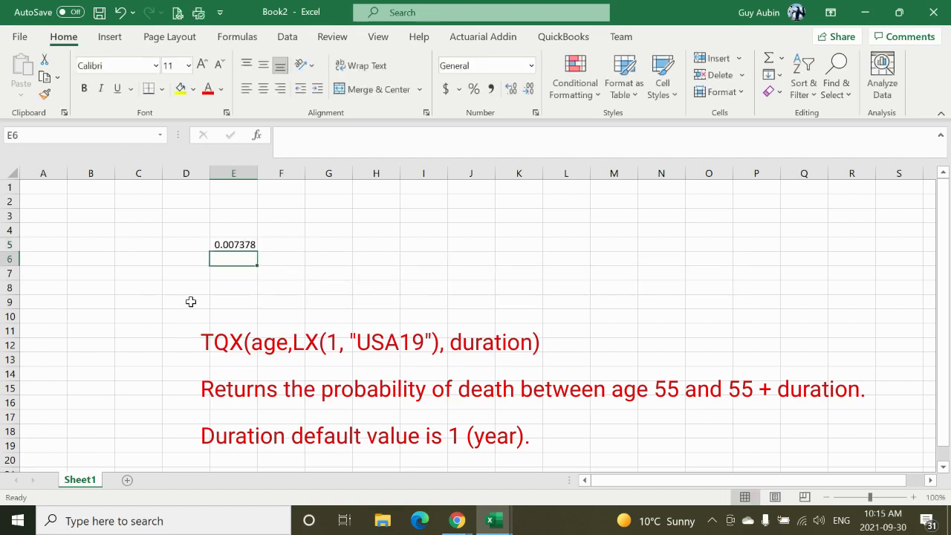
- Compare the TQX result in E5 with the USA19 male rate for age 55 in GF61 of the Qx sheet
click(250, 246)
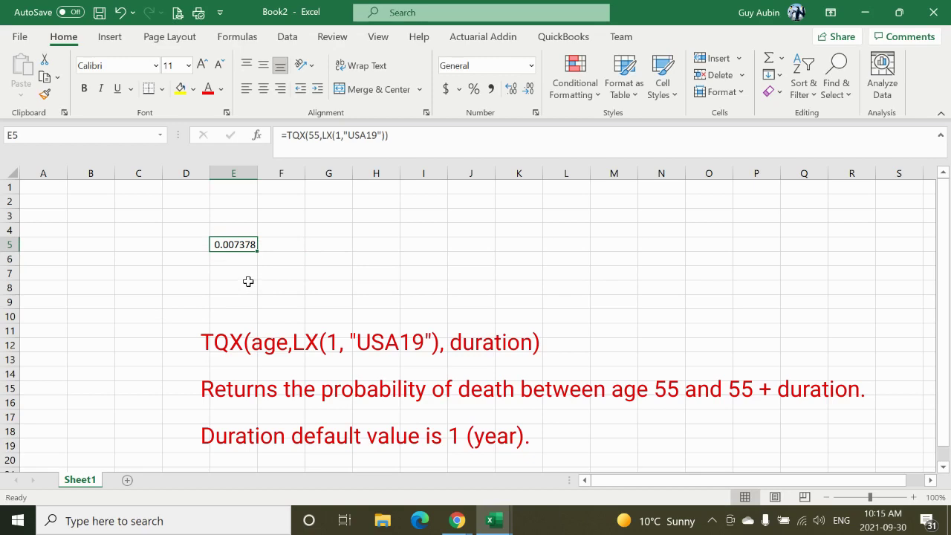
key(alt+Tab)
scroll(379, 378, down, 6)
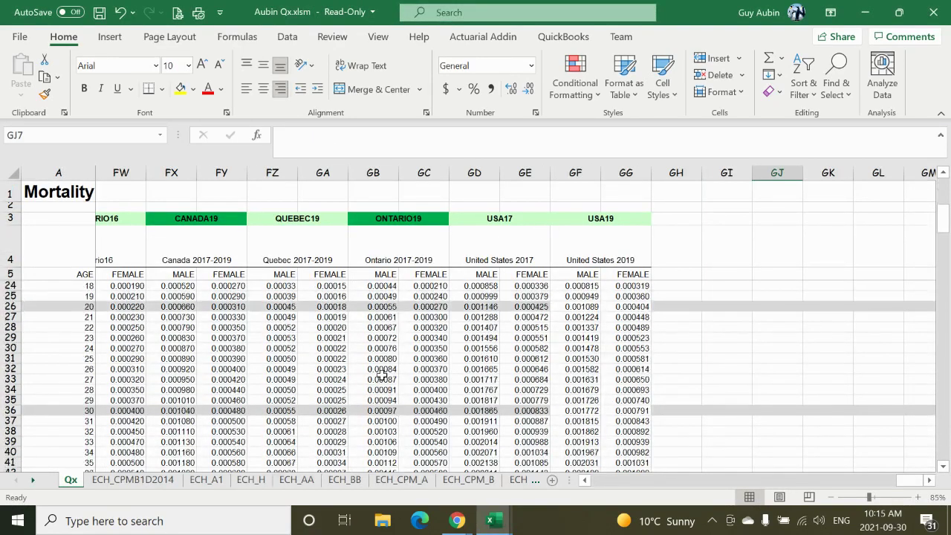
scroll(381, 376, down, 8)
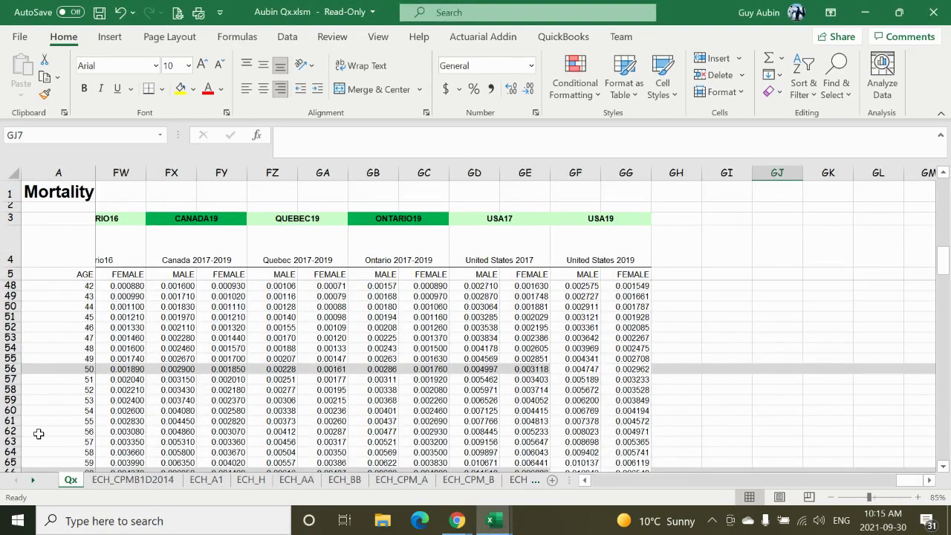
click(11, 422)
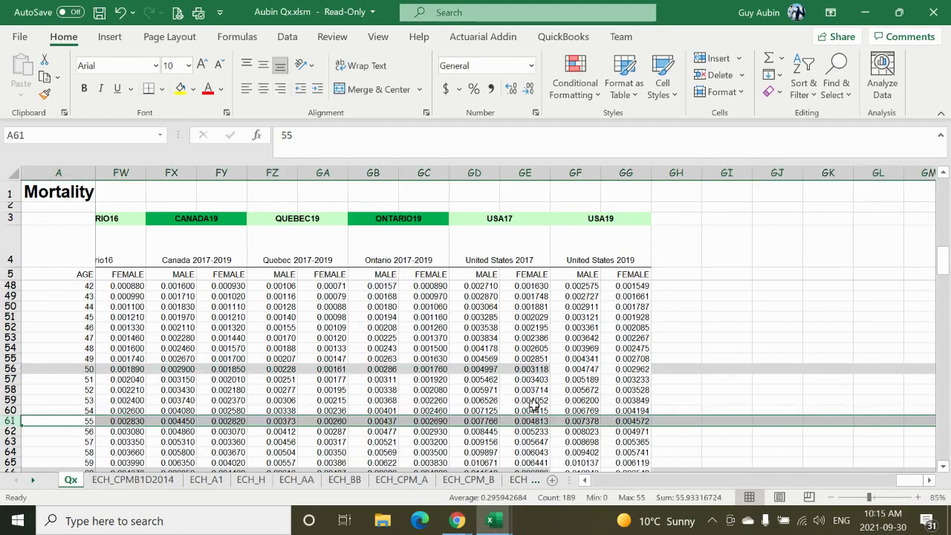
click(577, 421)
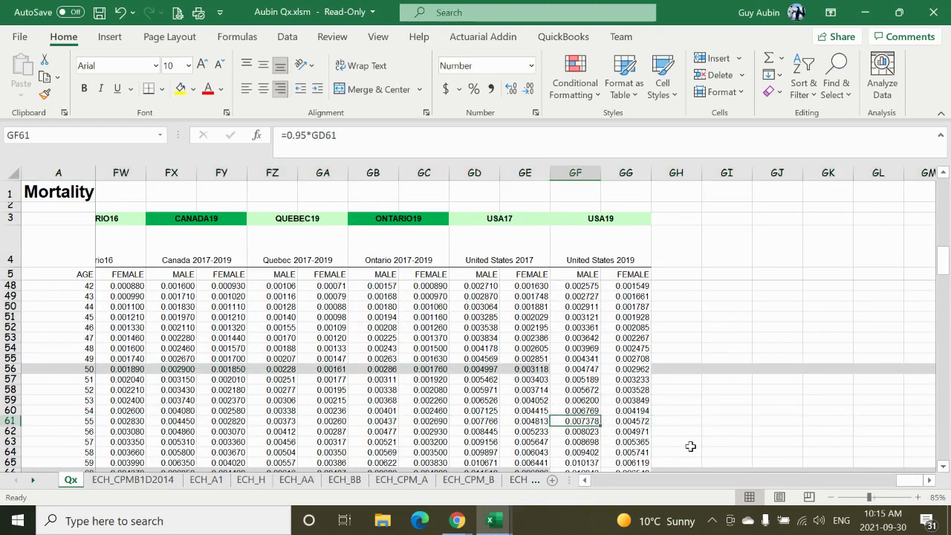
- Go to the Projection scales section below the mortality tables on the Qx sheet, down to the END YEAR row in column A
key(ctrl+Tab)
key(ctrl+Tab)
drag(905, 489, 470, 492)
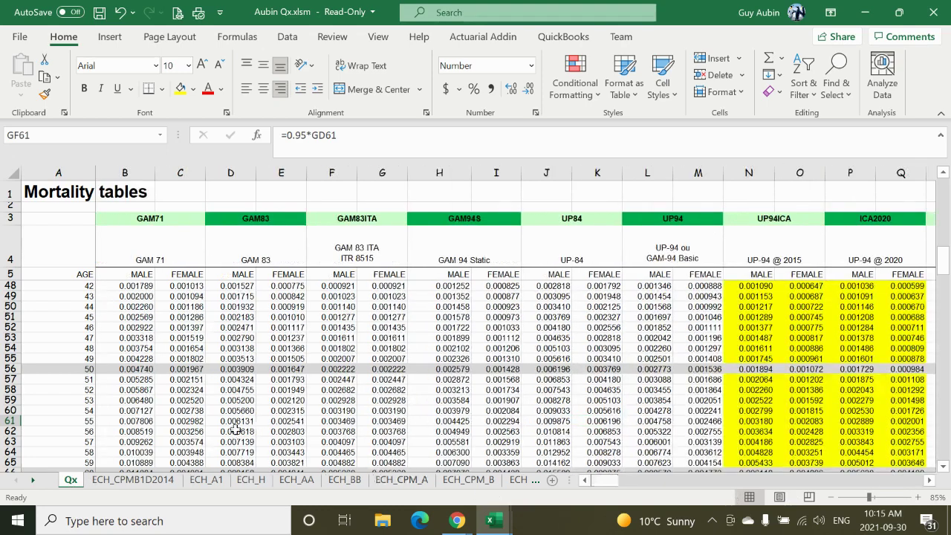
click(63, 443)
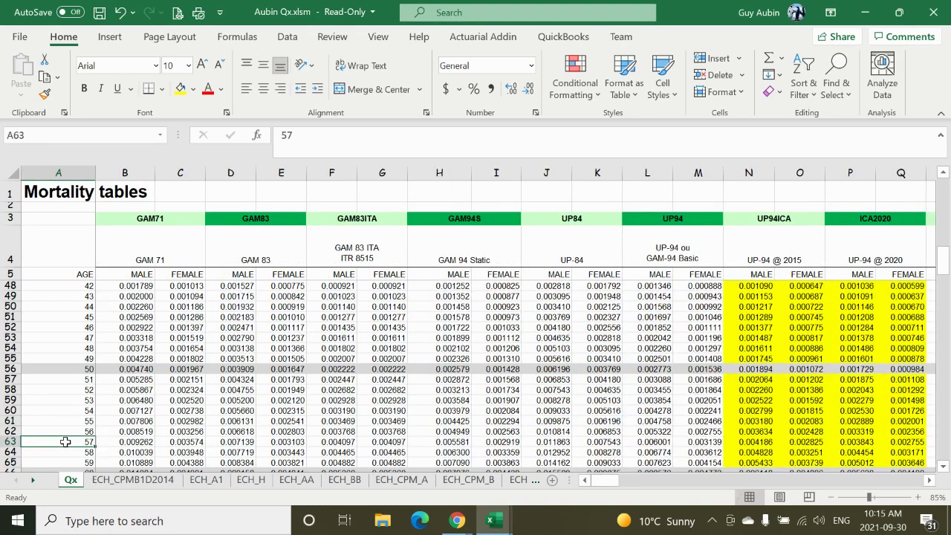
key(ctrl+Down)
key(Down)
key(Down)
key(Down)
key(Down)
key(Down)
key(Down)
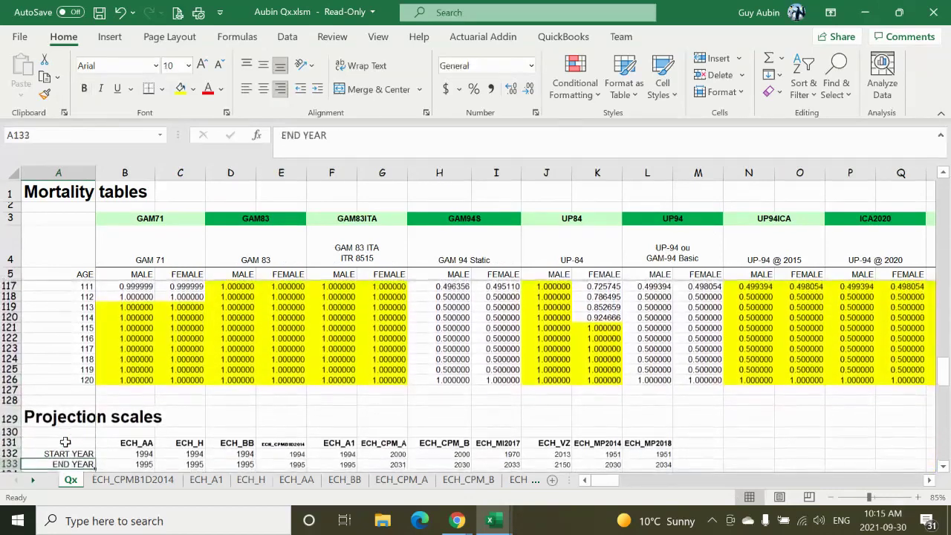
- Add the heading ECH_MP2020 in cell M131 of the Projection scales section, beside ECH_MP2018
key(Down)
key(Down)
key(Down)
key(Down)
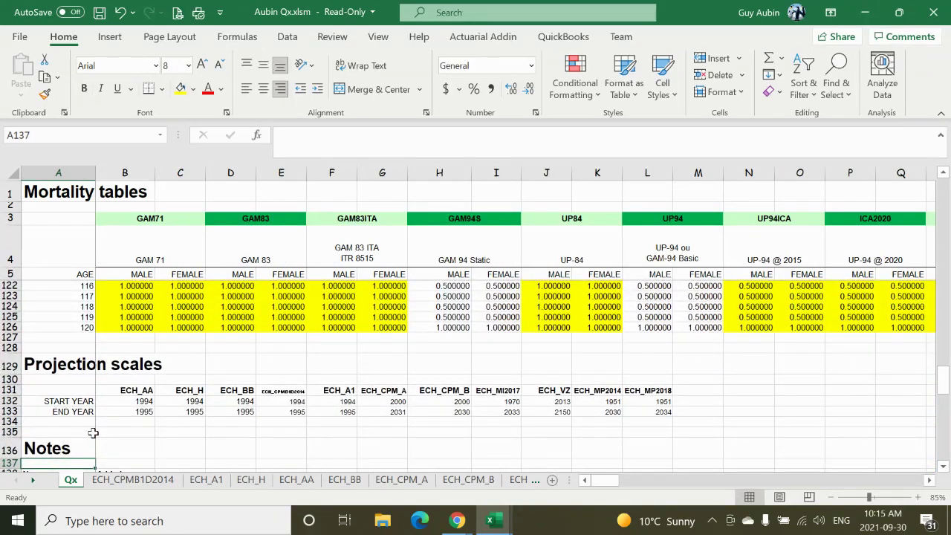
click(710, 390)
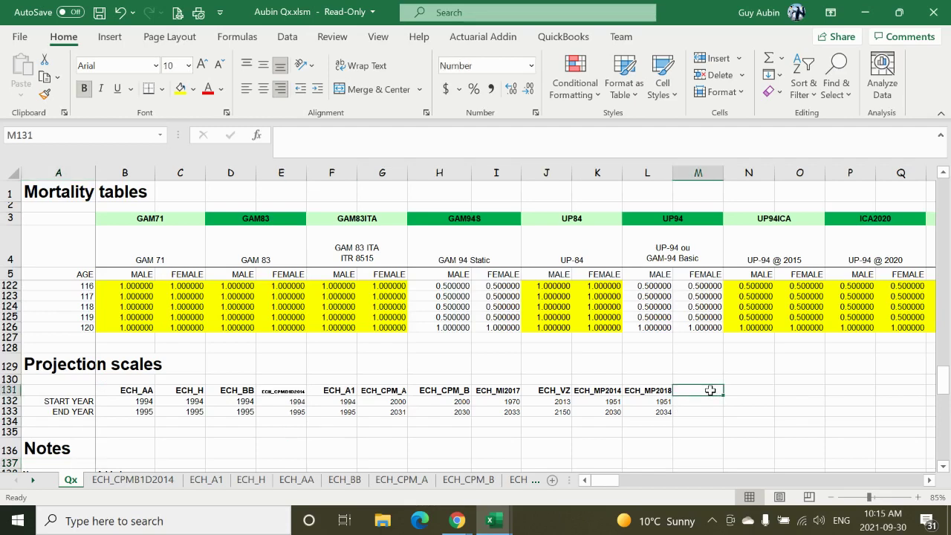
text(ECH_)
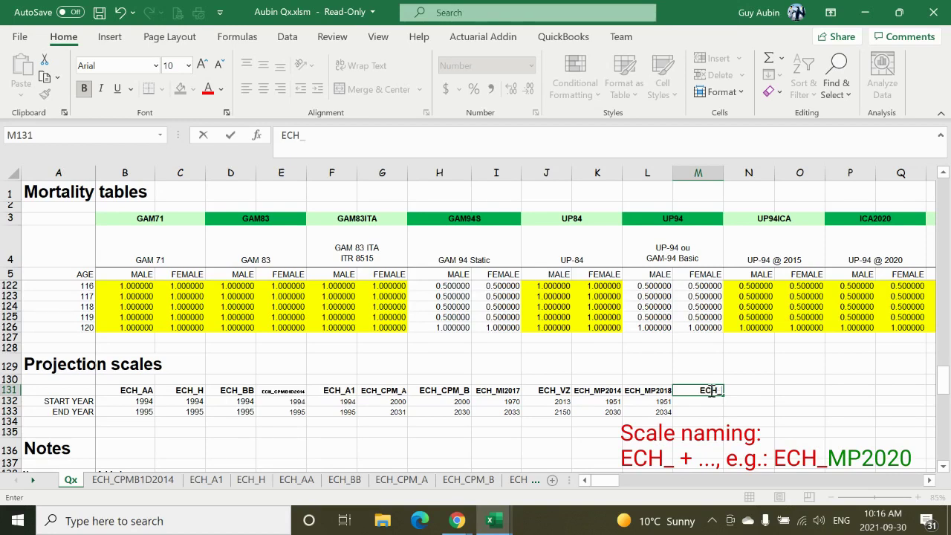
text(MP2020)
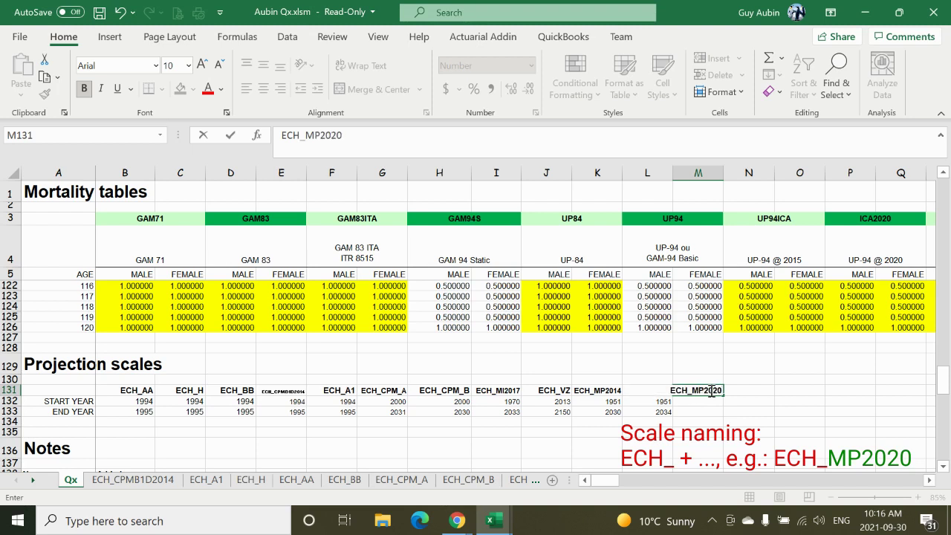
key(Return)
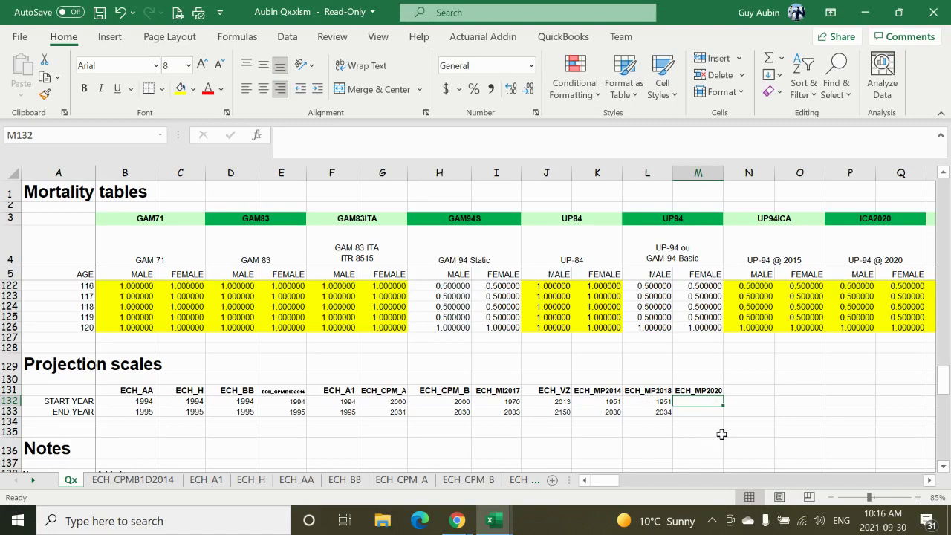
- Enter 1950 as the start year and 2030 as the end year of the ECH_MP2020 scale in M132 and M133
text(1950)
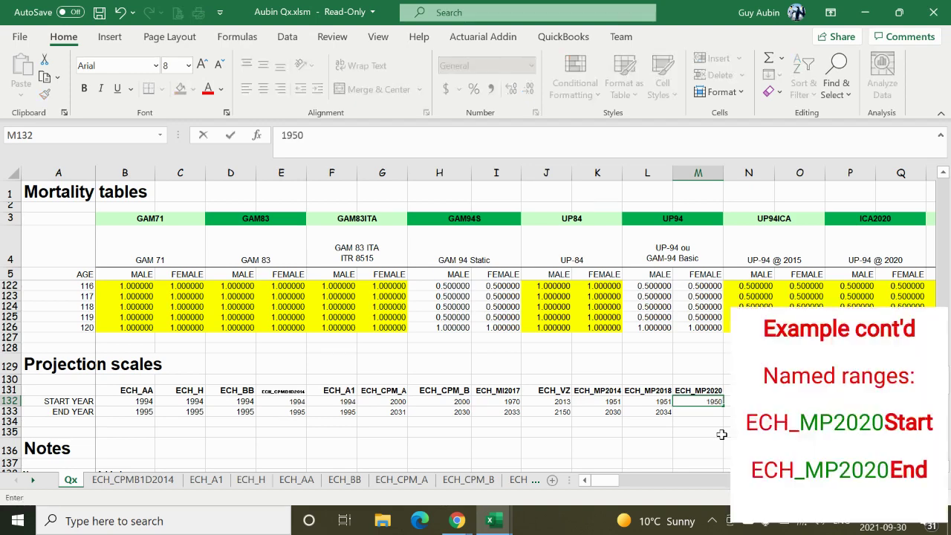
key(Return)
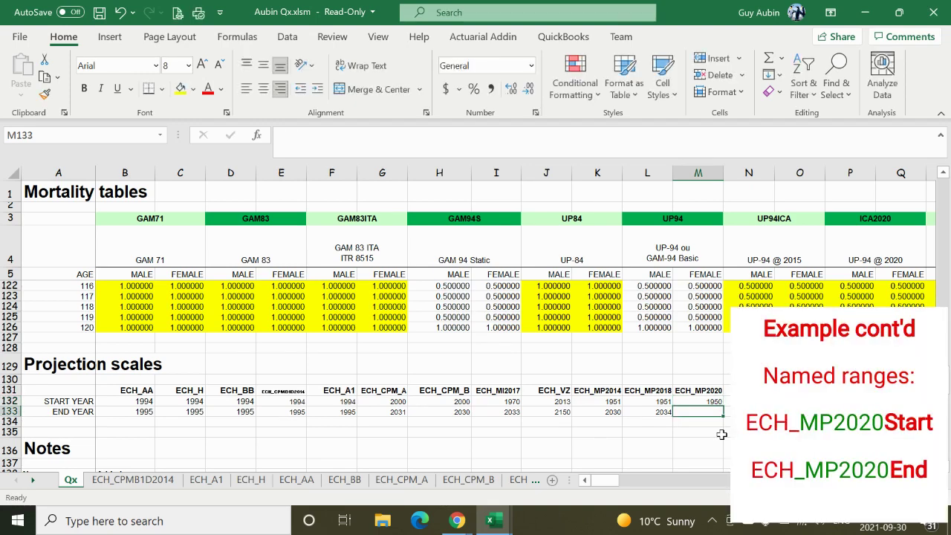
text(201)
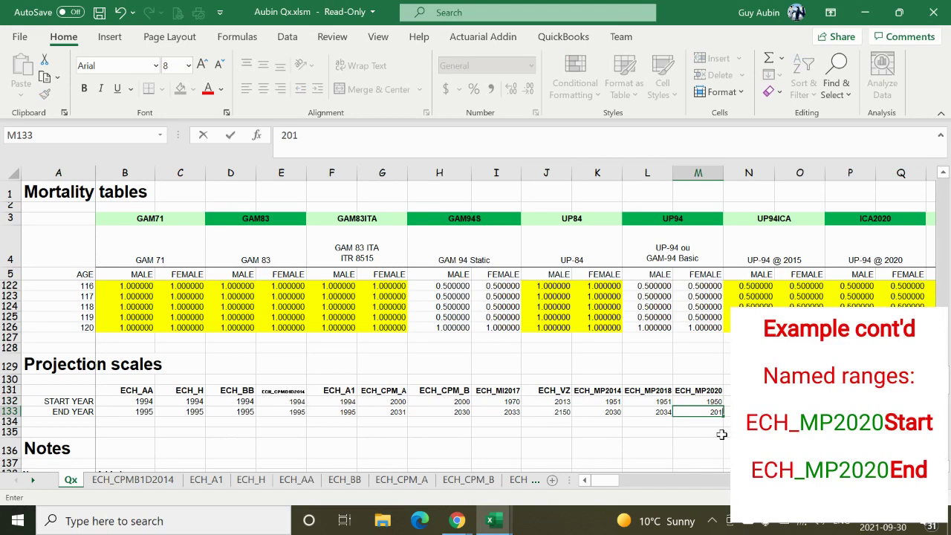
text(0)
key(Return)
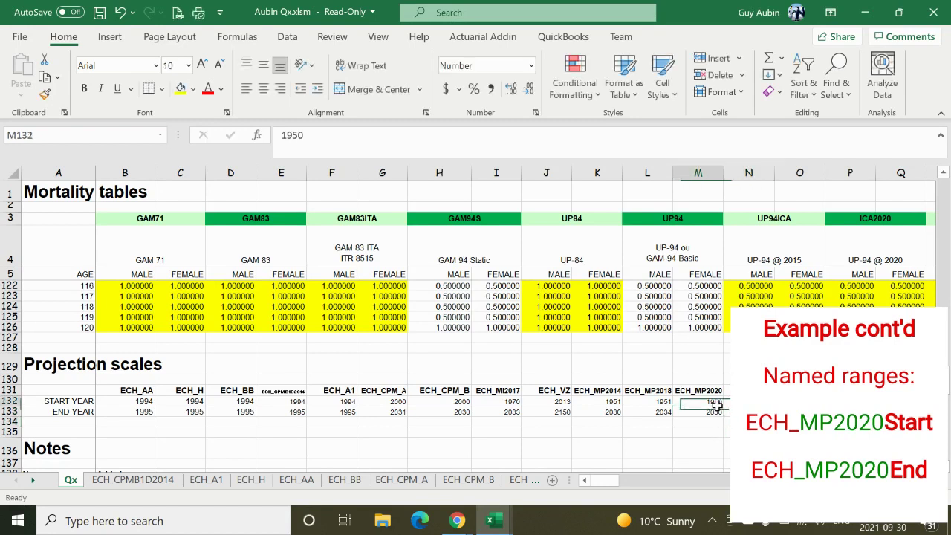
- Check the range names and formulas of the ECH_MP2018 start and end year cells, L132 and L133
click(717, 402)
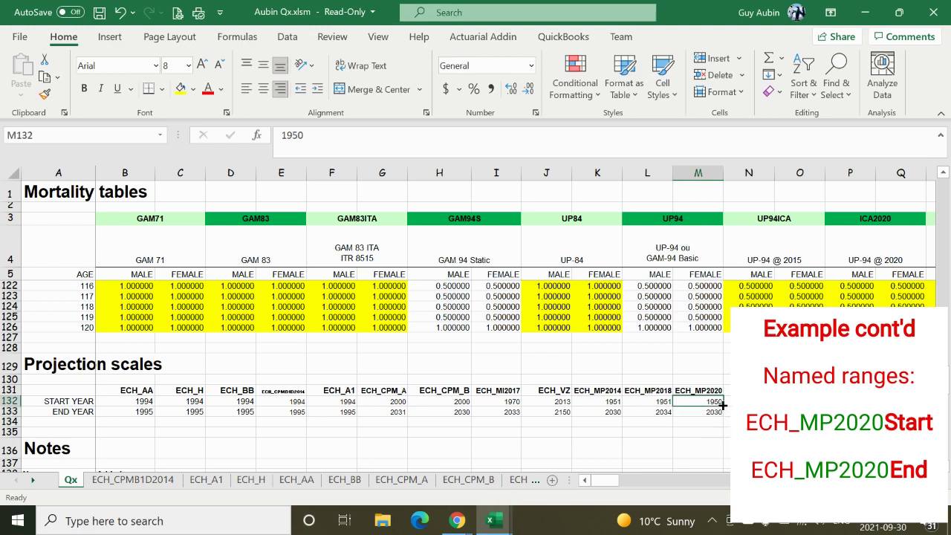
click(655, 390)
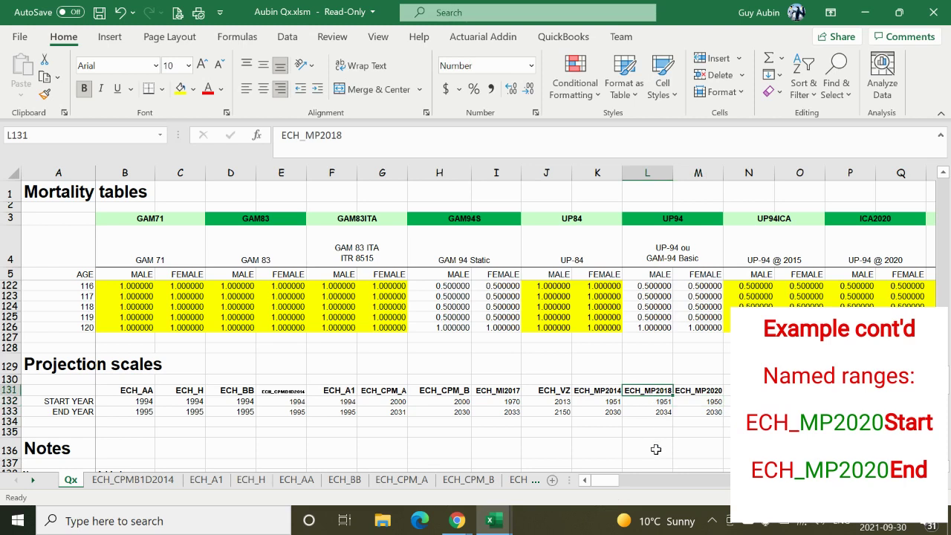
click(660, 401)
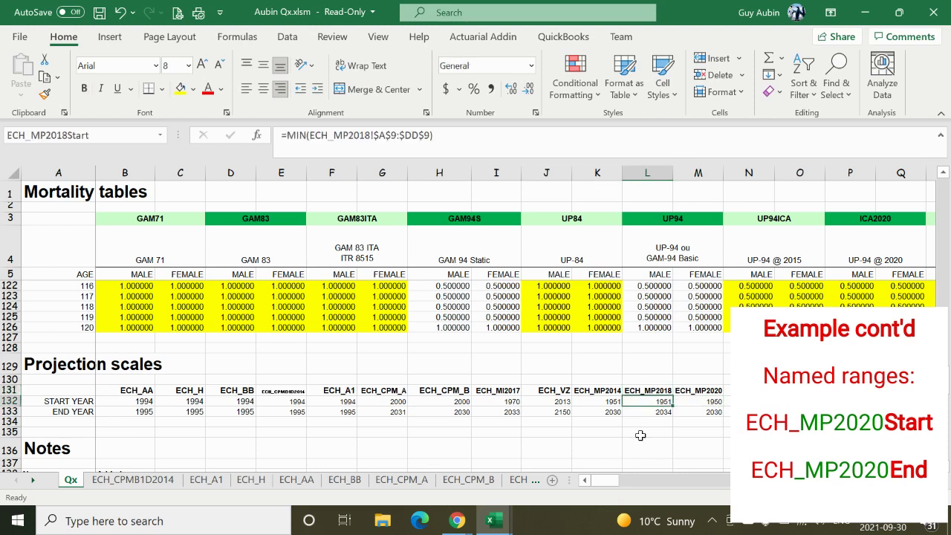
click(124, 139)
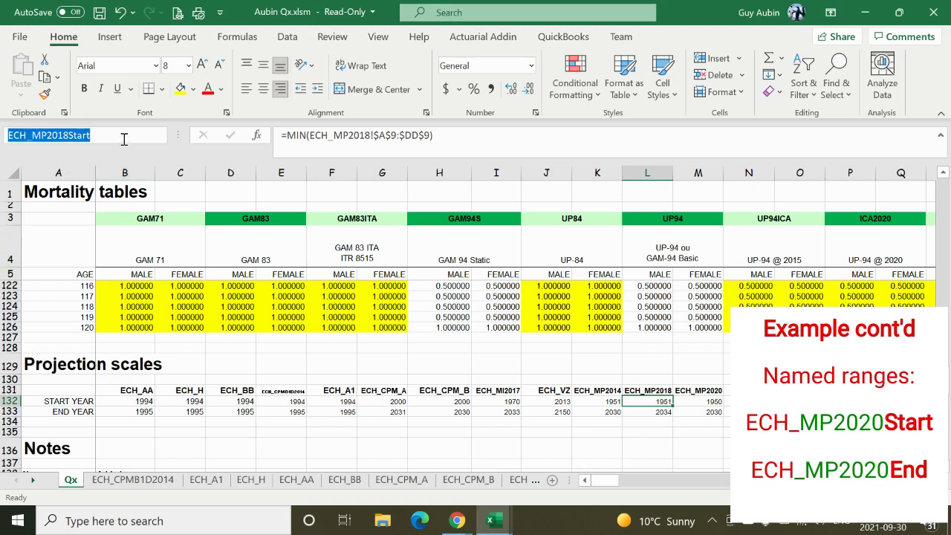
click(658, 412)
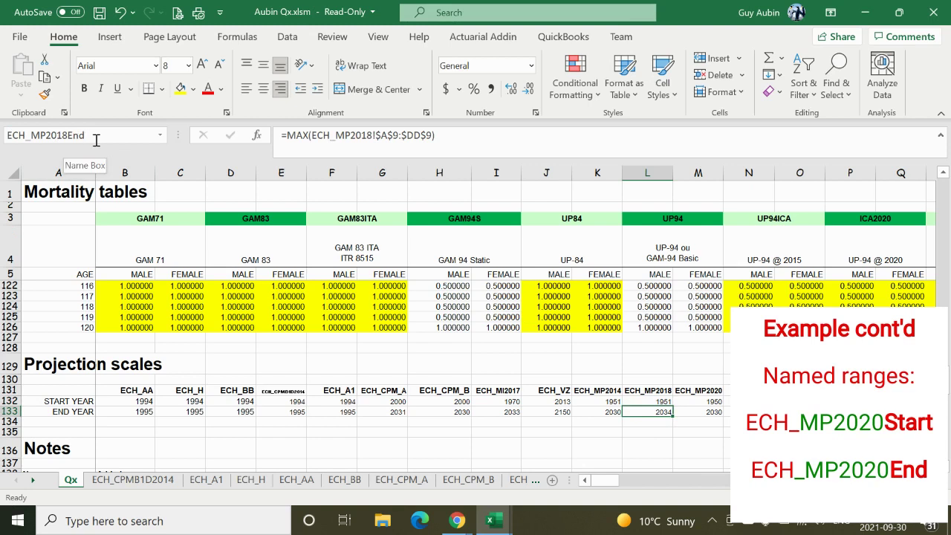
- Copy the scale name from M131 and use it to name the start year cell M132 ECH_MP2020Start
click(715, 401)
click(711, 391)
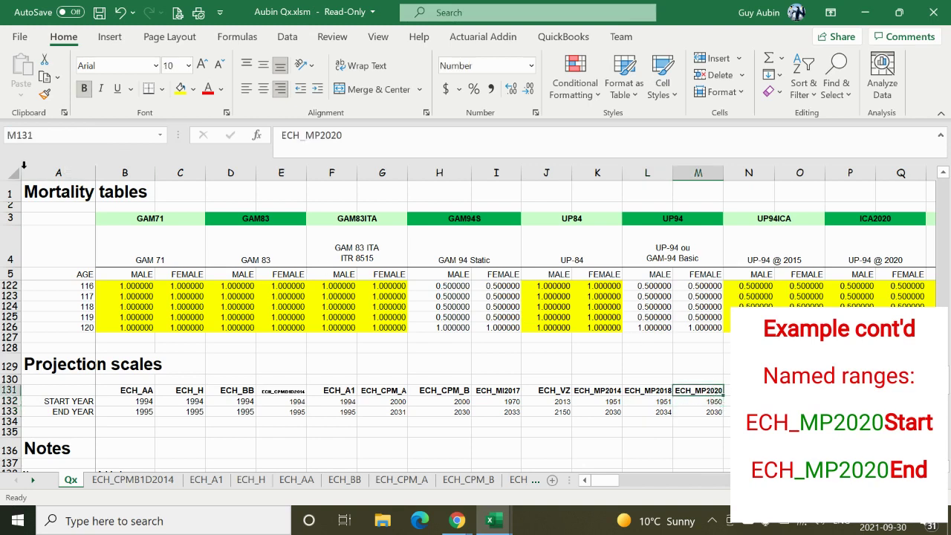
drag(382, 153, 237, 143)
key(ctrl+c)
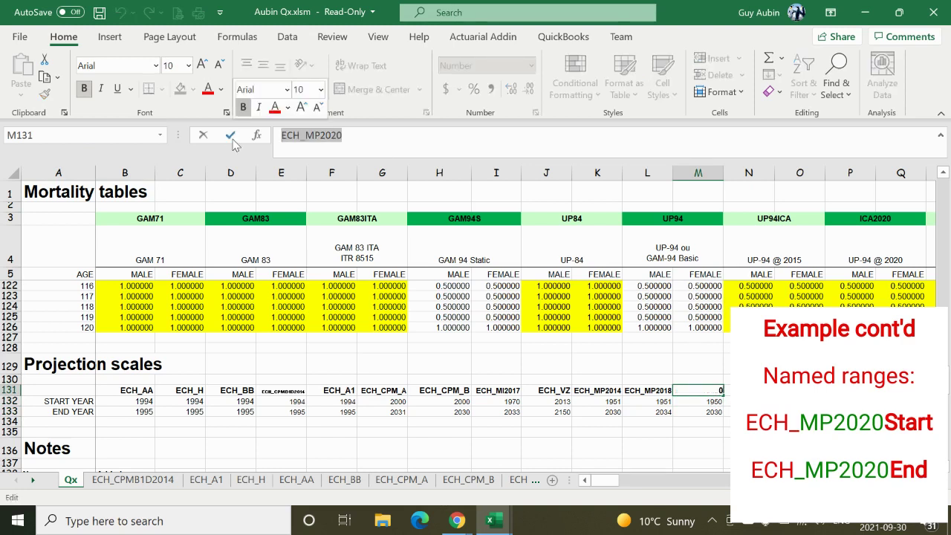
click(800, 391)
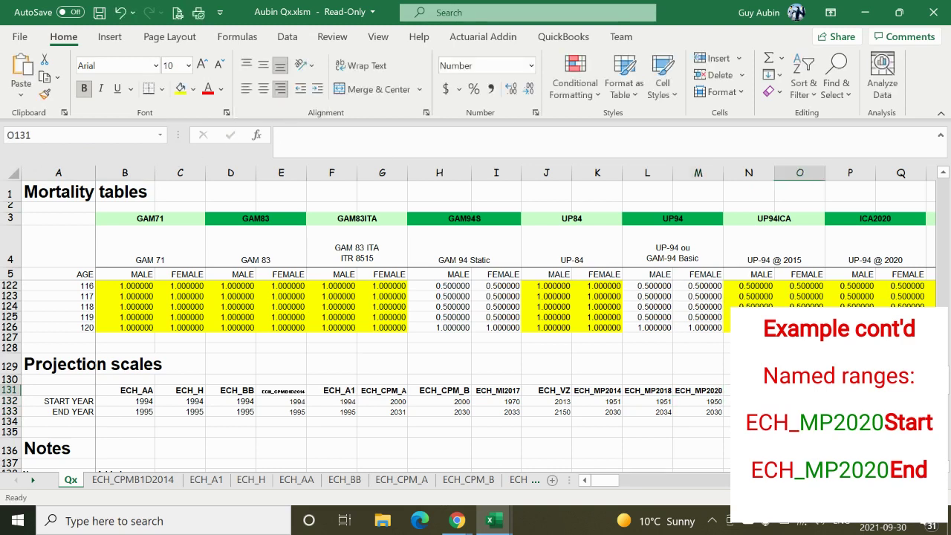
click(695, 400)
click(66, 135)
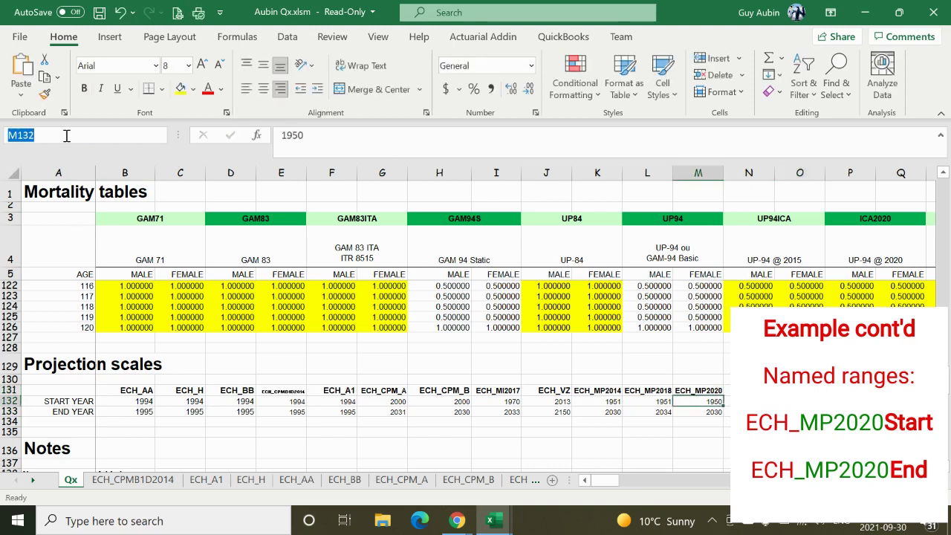
key(ctrl+v)
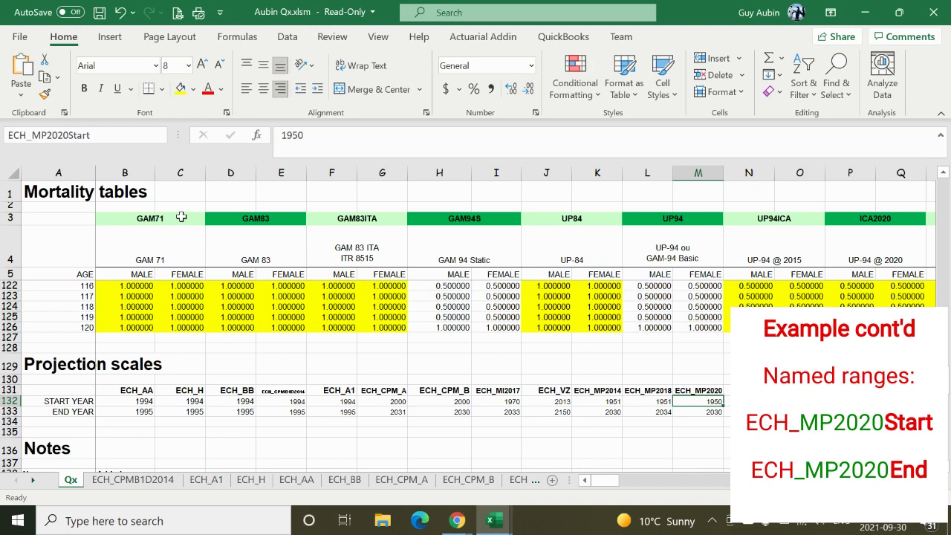
key(Return)
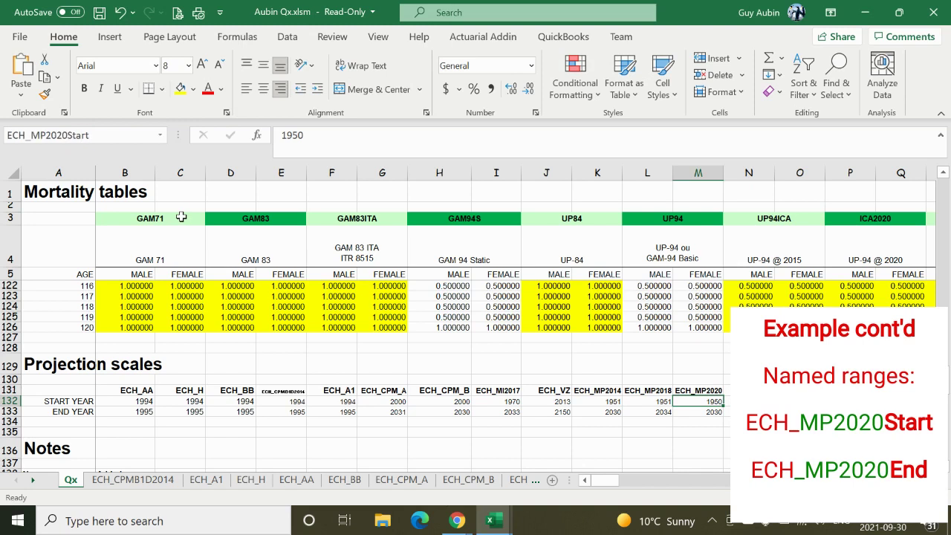
- Name the end year cell M133 ECH_MP2020End
click(695, 412)
click(87, 132)
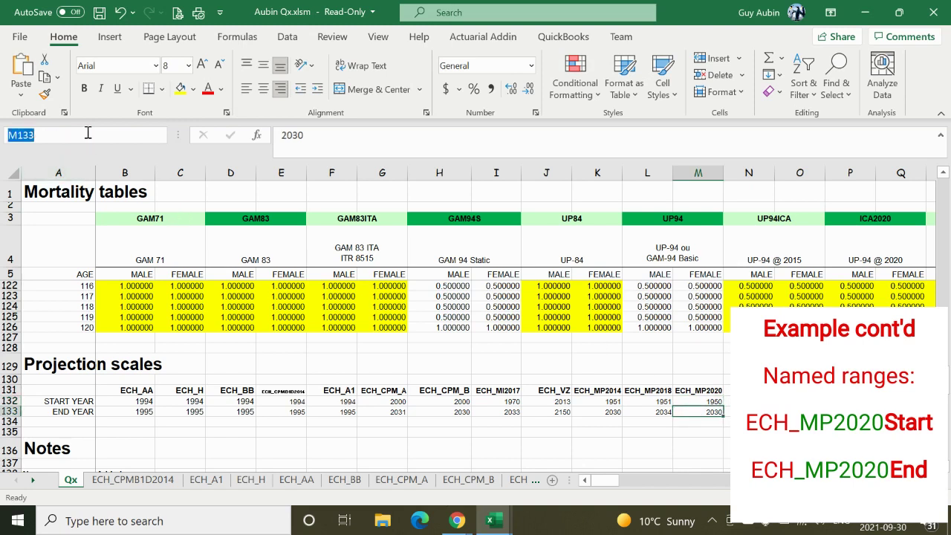
key(ctrl+v)
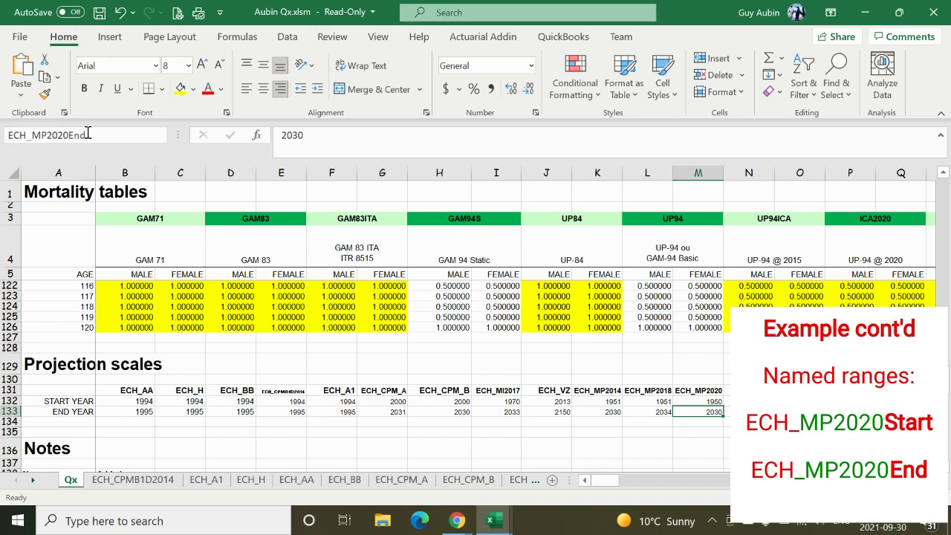
text(End)
key(Return)
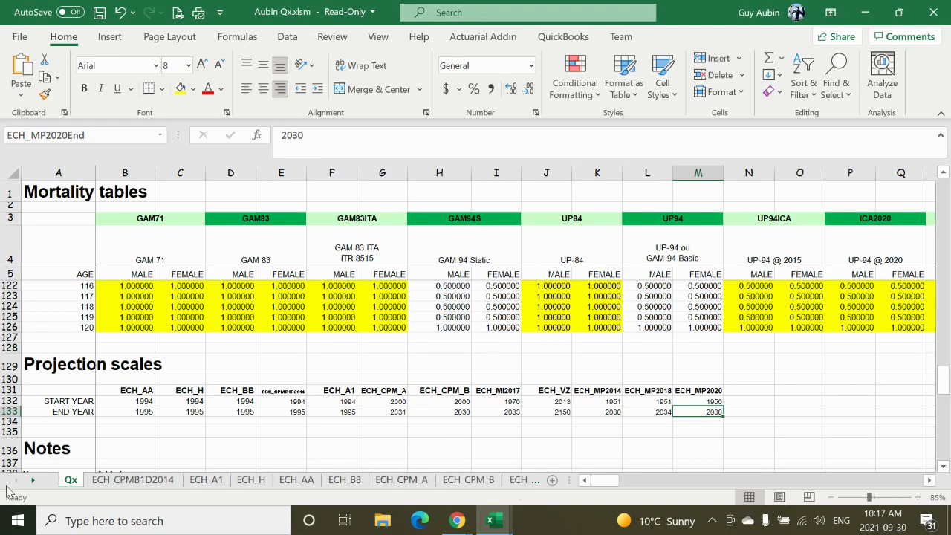
- On the ECH_CPM_B sheet, compare the first and last years in row 11 with the start and end variables in D8 and D9
click(474, 481)
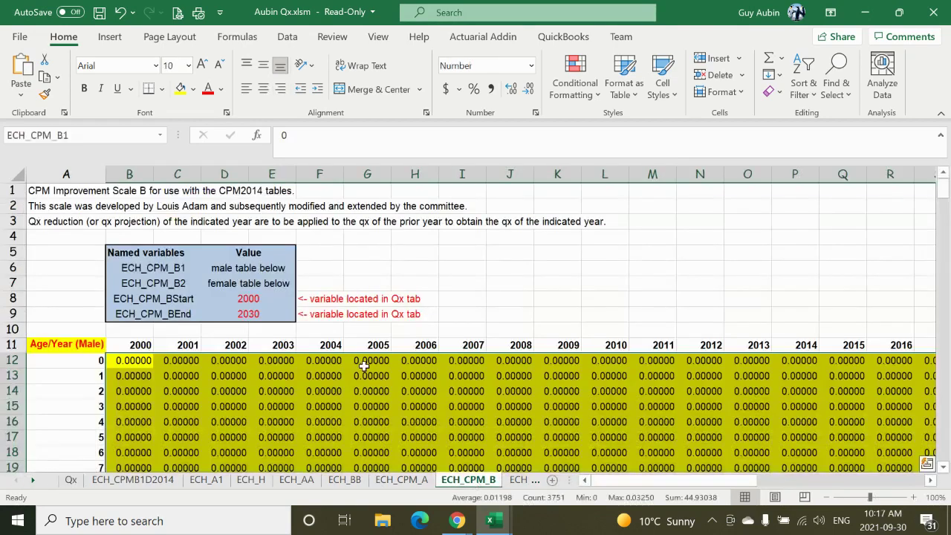
scroll(425, 330, down, 2)
scroll(426, 329, up, 2)
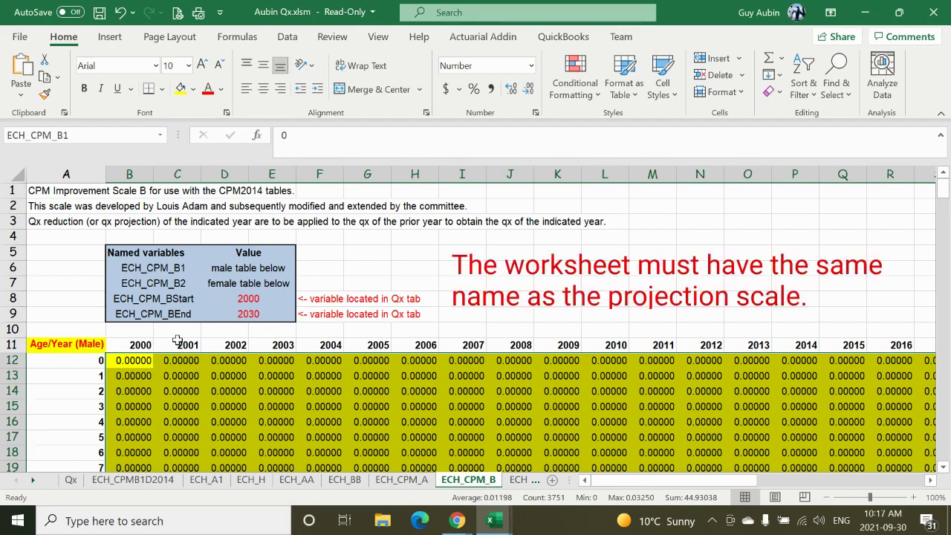
click(140, 344)
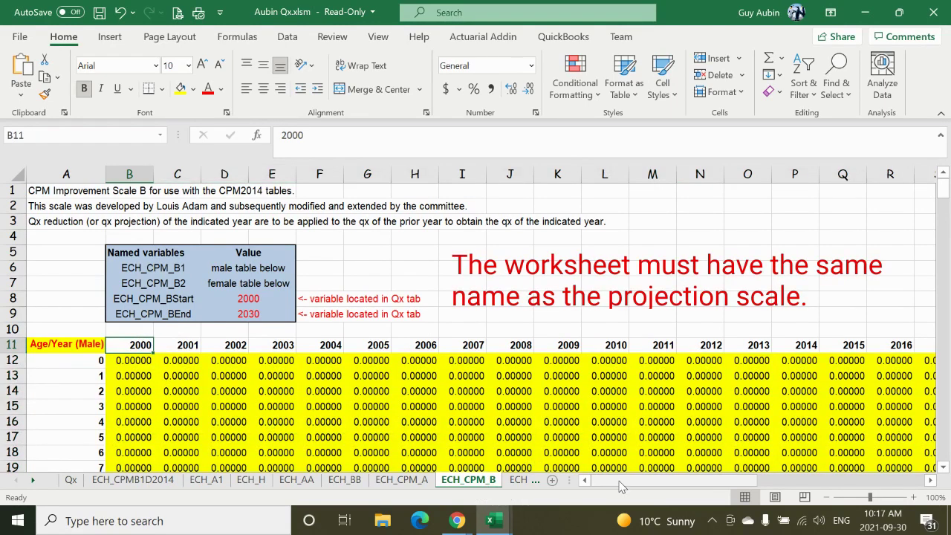
drag(617, 487, 839, 487)
click(722, 345)
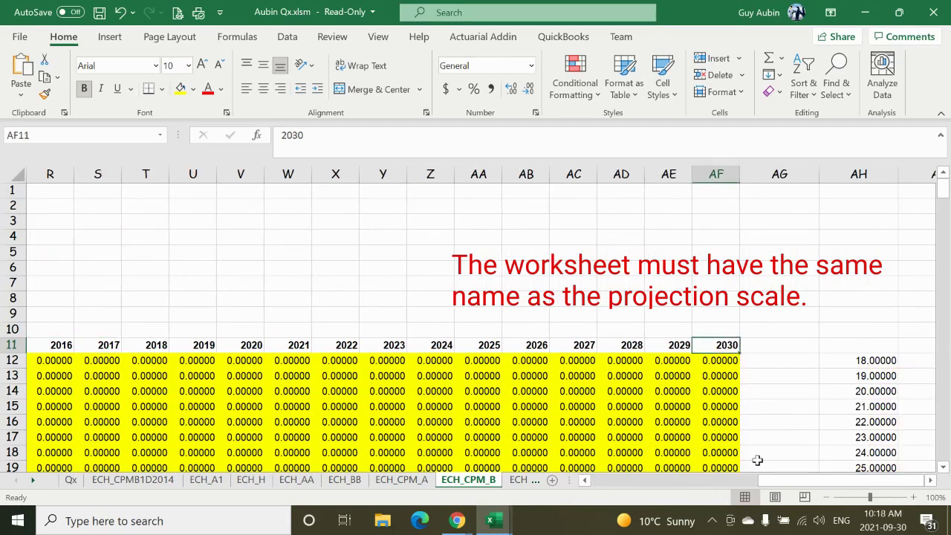
drag(778, 487, 611, 486)
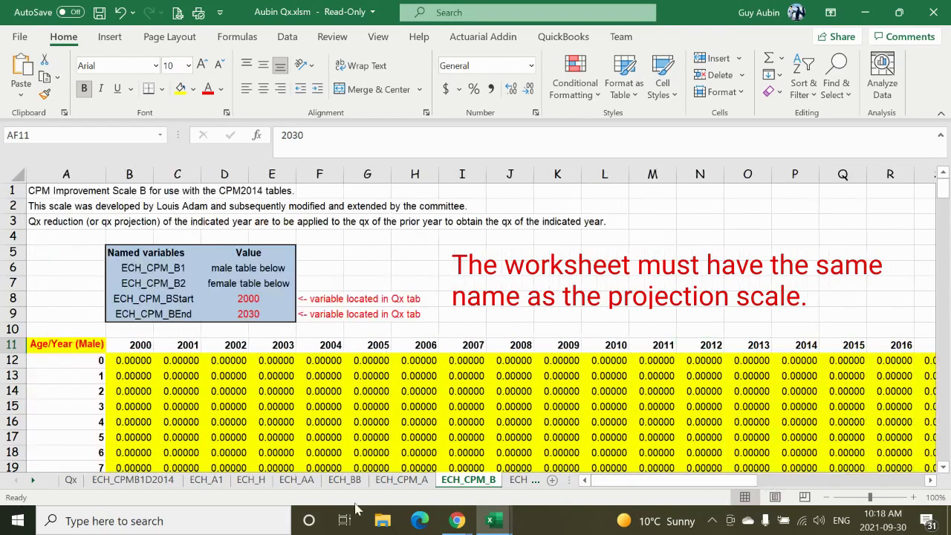
click(260, 299)
click(255, 315)
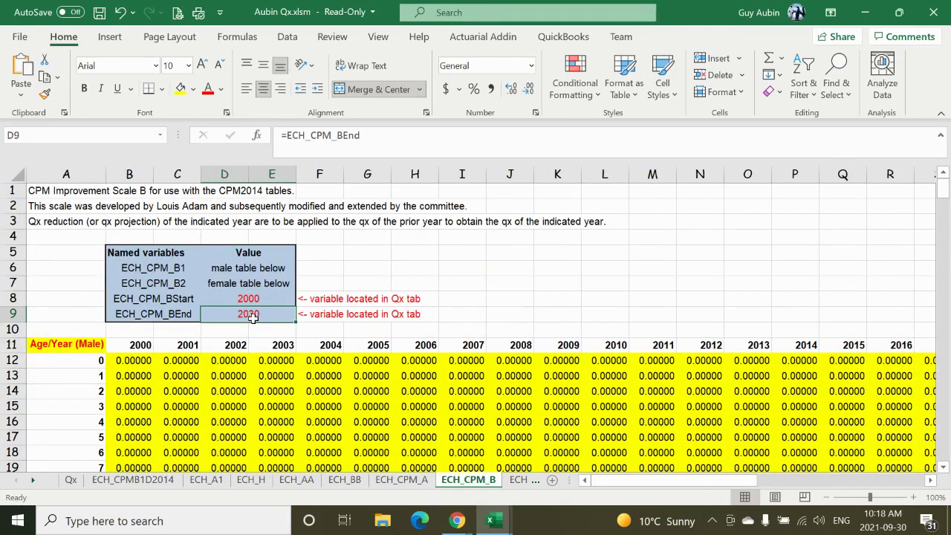
- On the ECH_CPM_B sheet, inspect the year headings of the male table along row 11, starting at A11
click(140, 345)
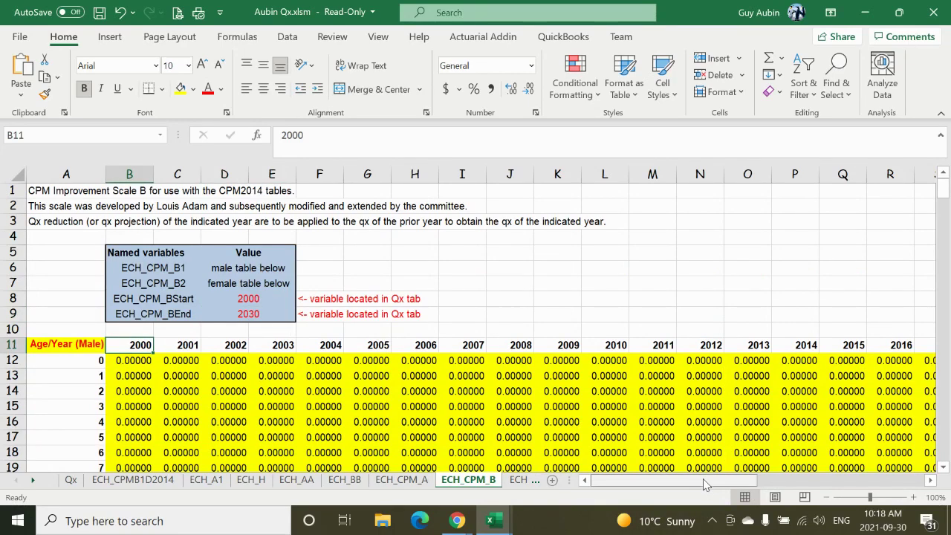
drag(705, 484, 4, 385)
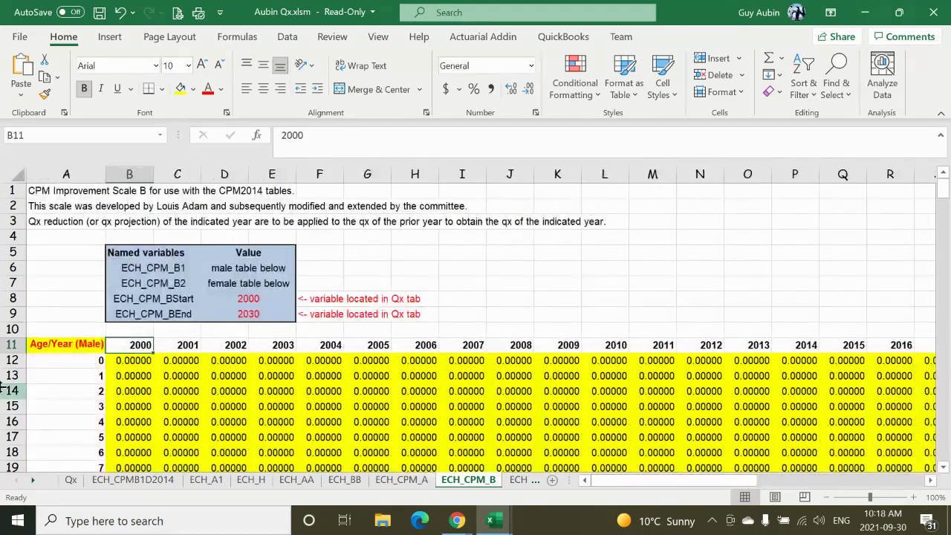
click(88, 362)
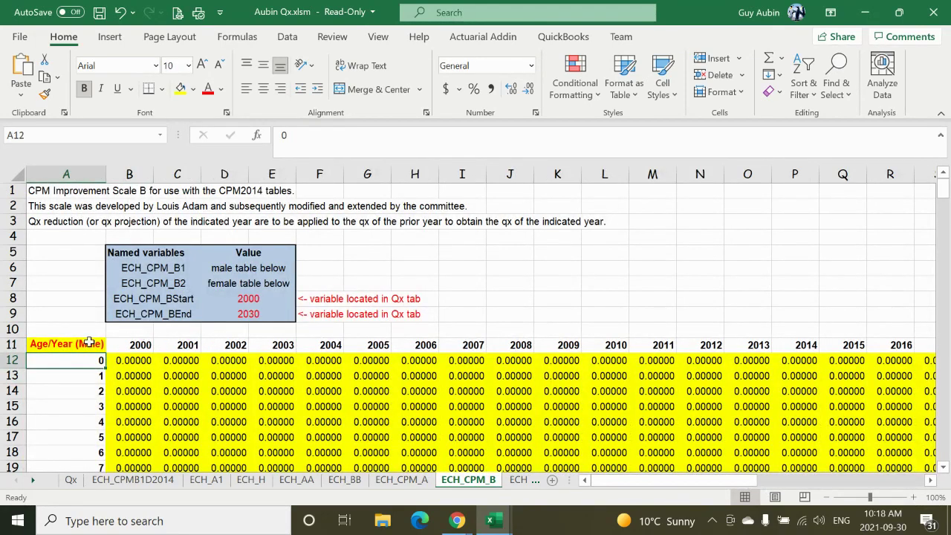
click(89, 343)
key(ctrl+shift+Right)
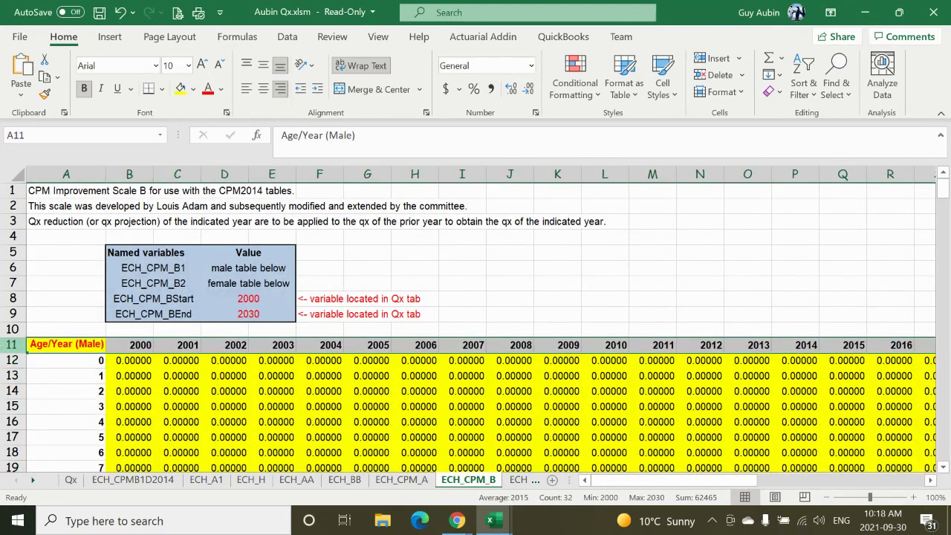
- Select the male table's age column from A12 through A132 to check the ages it covers
click(93, 365)
scroll(97, 365, down, 9)
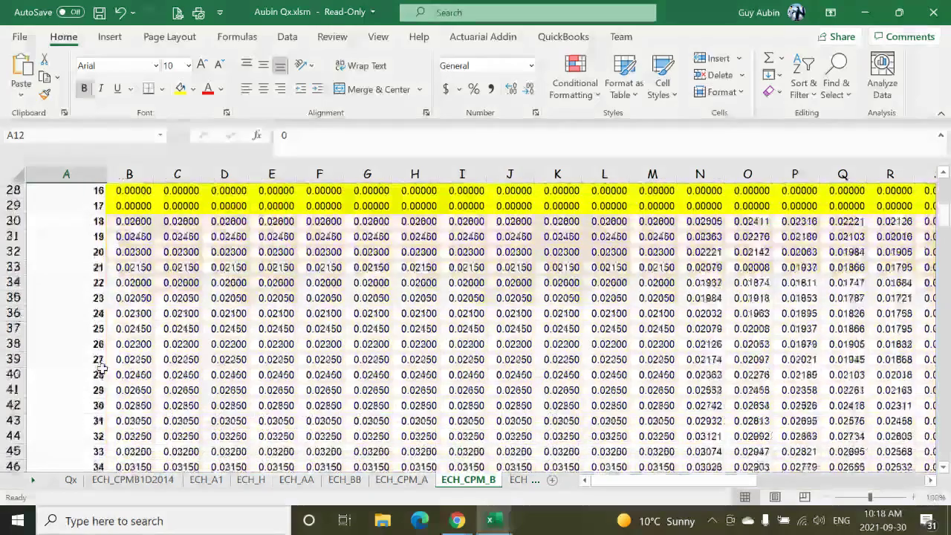
scroll(102, 368, down, 20)
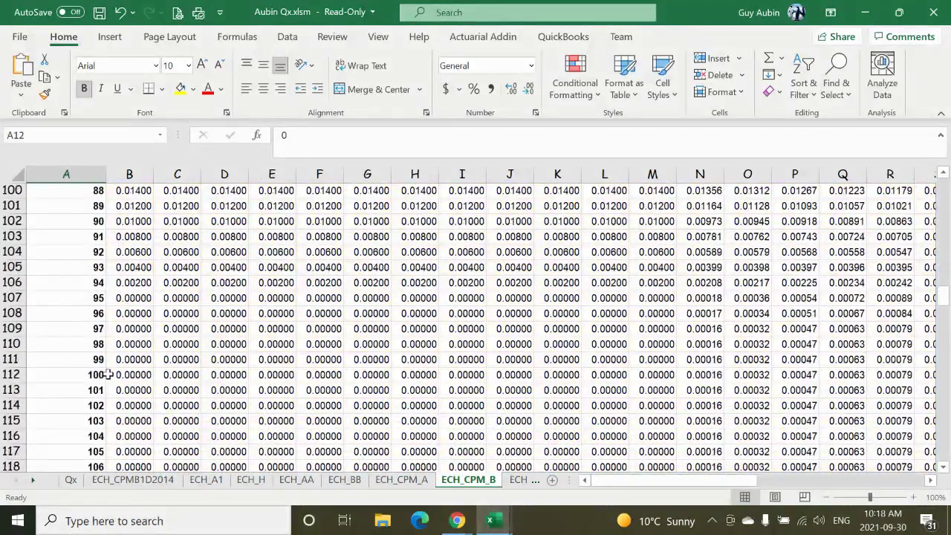
scroll(108, 373, down, 7)
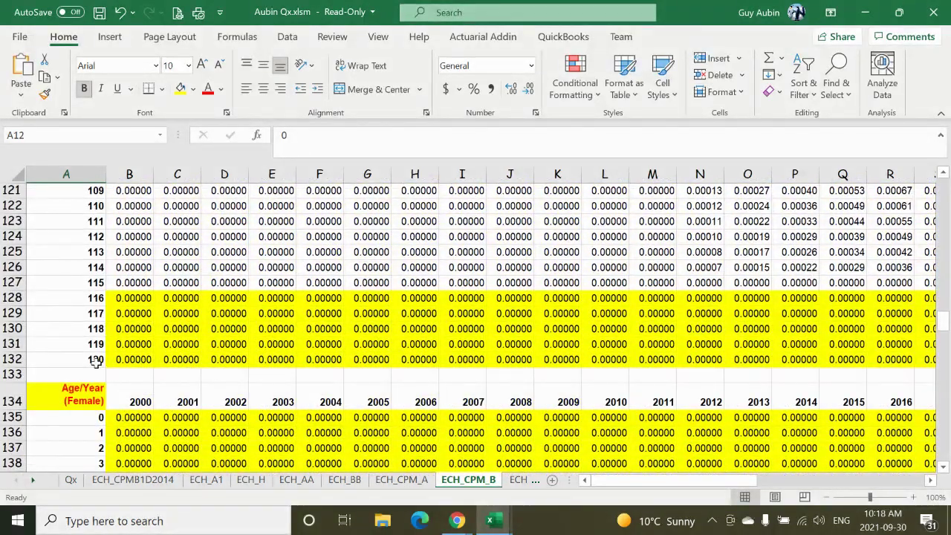
shift+click(95, 359)
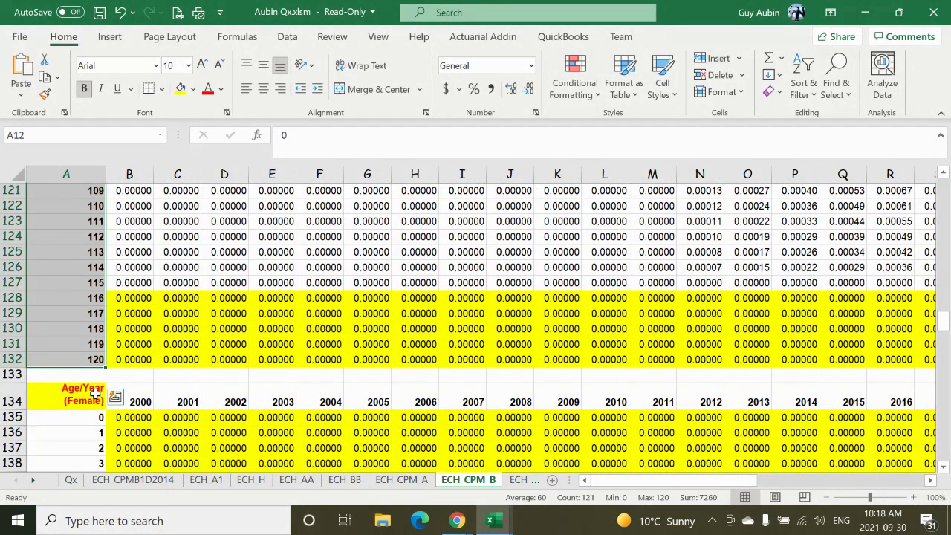
scroll(95, 394, up, 18)
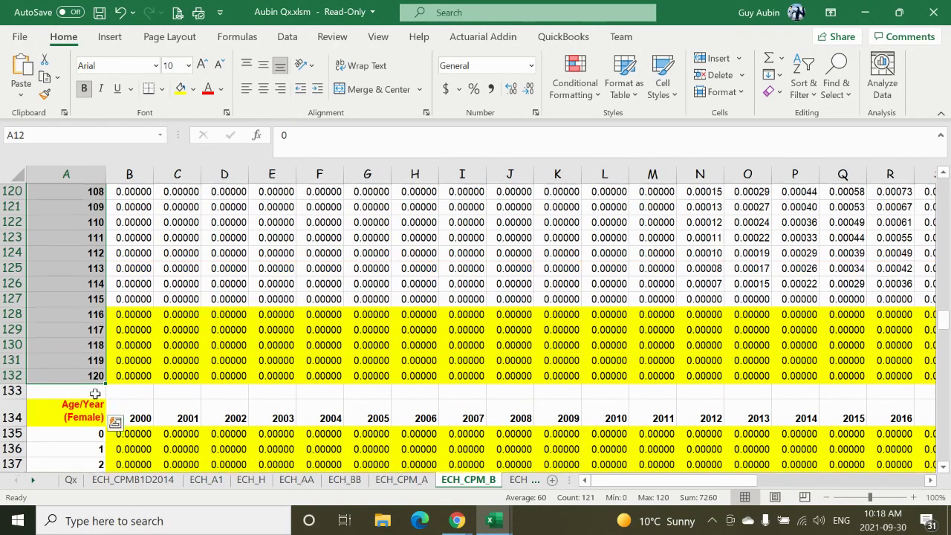
scroll(108, 395, up, 20)
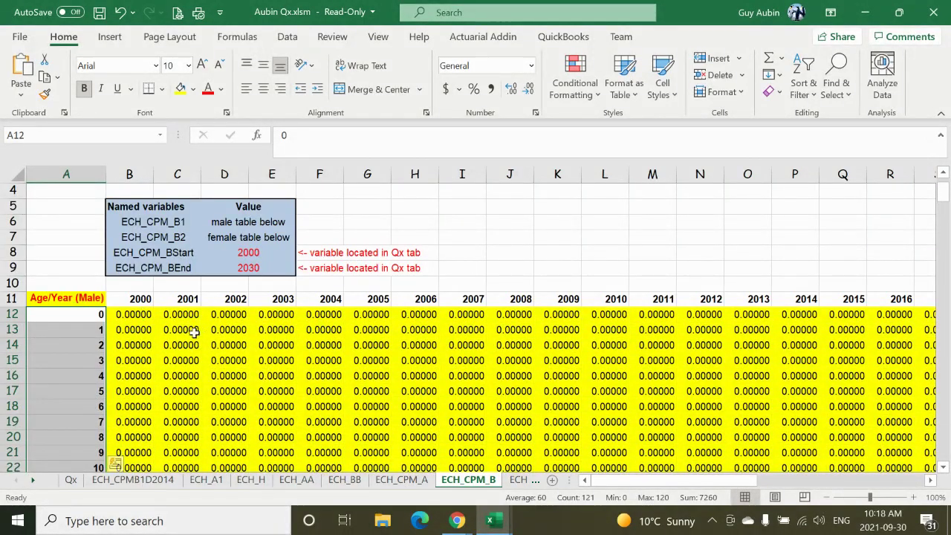
- Review the male rates from B12 down to the end of that table and the start of the female table at A134
click(144, 313)
scroll(163, 338, down, 6)
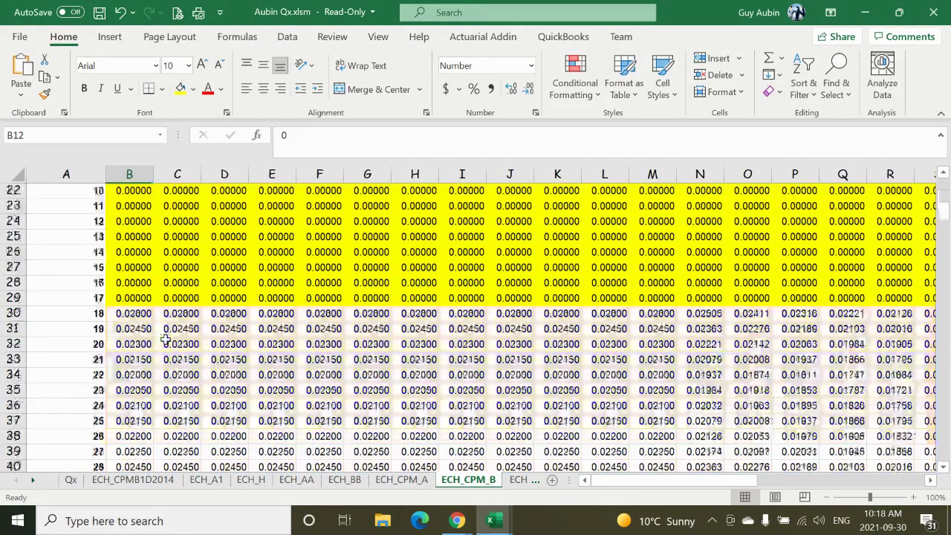
scroll(167, 339, down, 19)
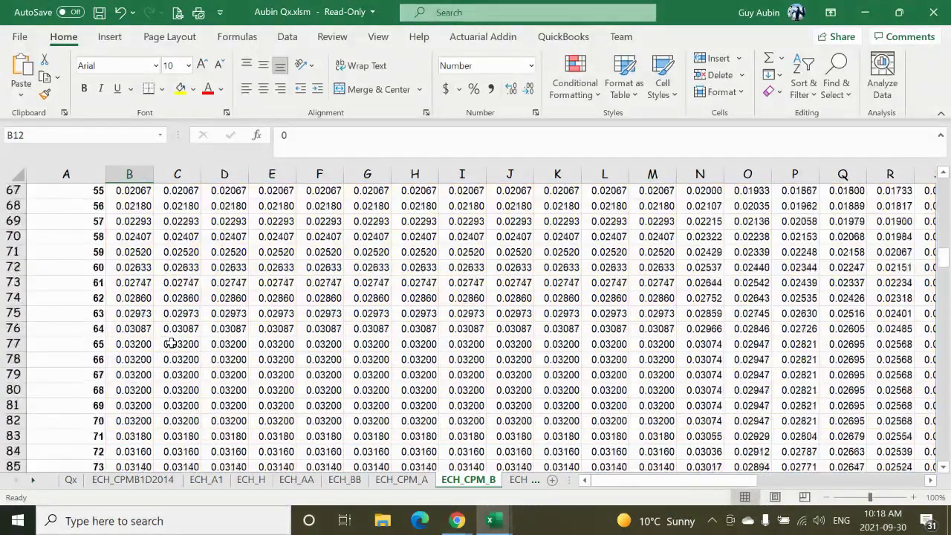
scroll(171, 343, down, 11)
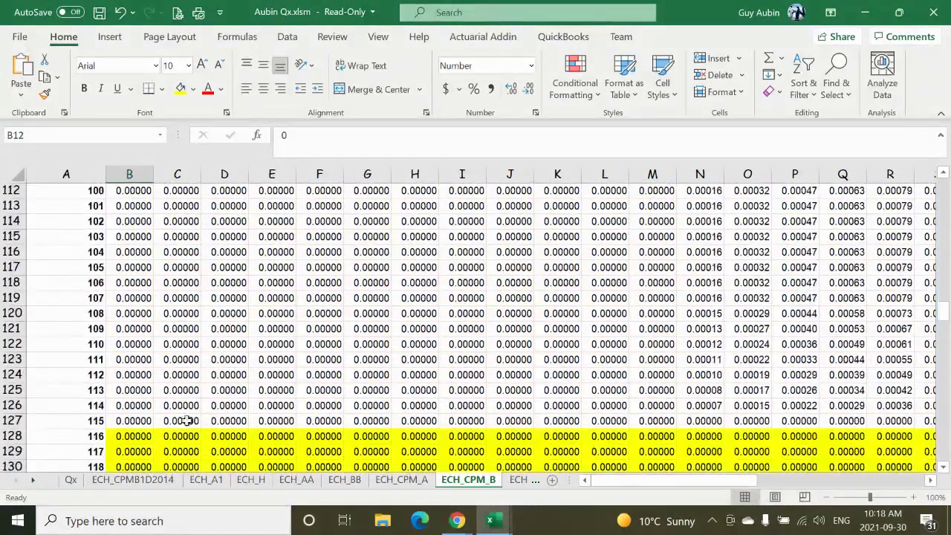
scroll(188, 421, down, 7)
scroll(194, 414, up, 3)
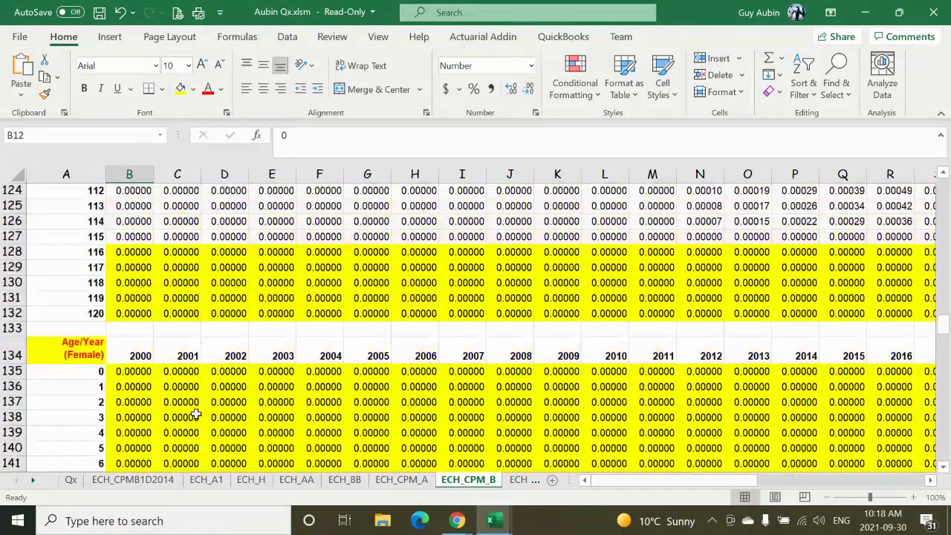
click(68, 355)
scroll(85, 361, down, 2)
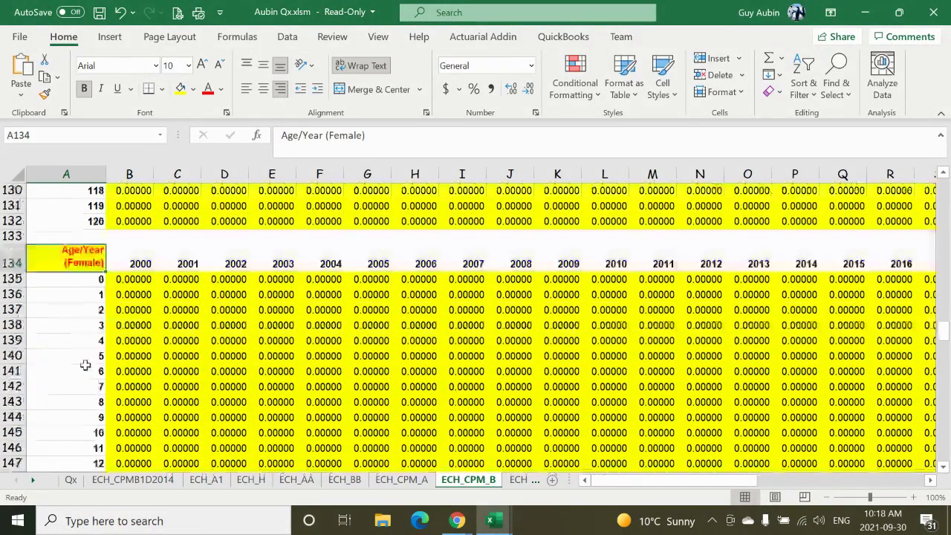
scroll(87, 364, up, 4)
scroll(87, 364, up, 20)
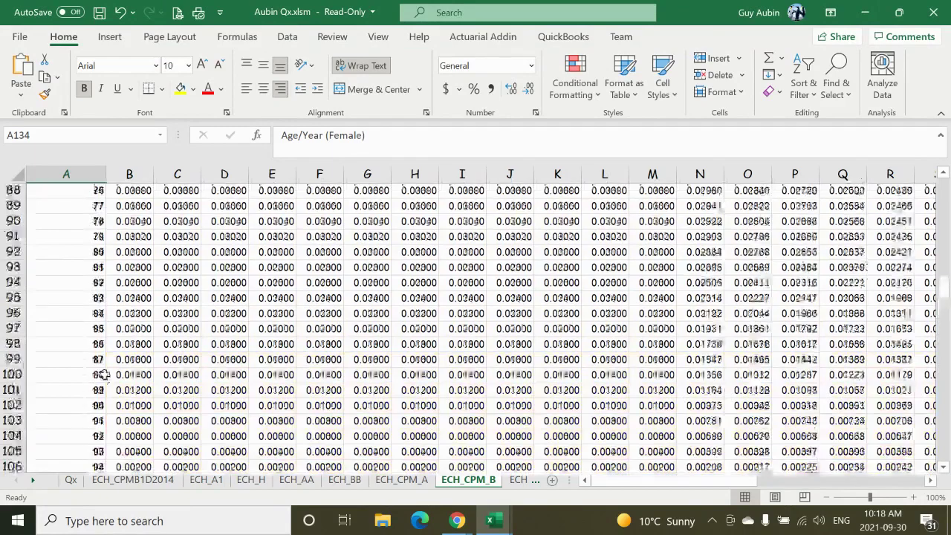
scroll(109, 367, up, 12)
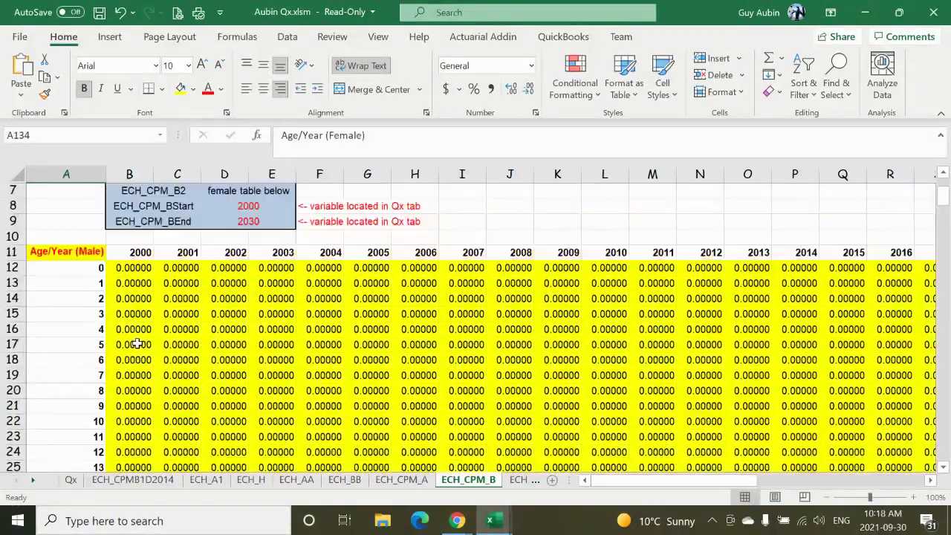
- Select the male rates B12:AF132, excluding the year row and age column, to check their range name
click(142, 272)
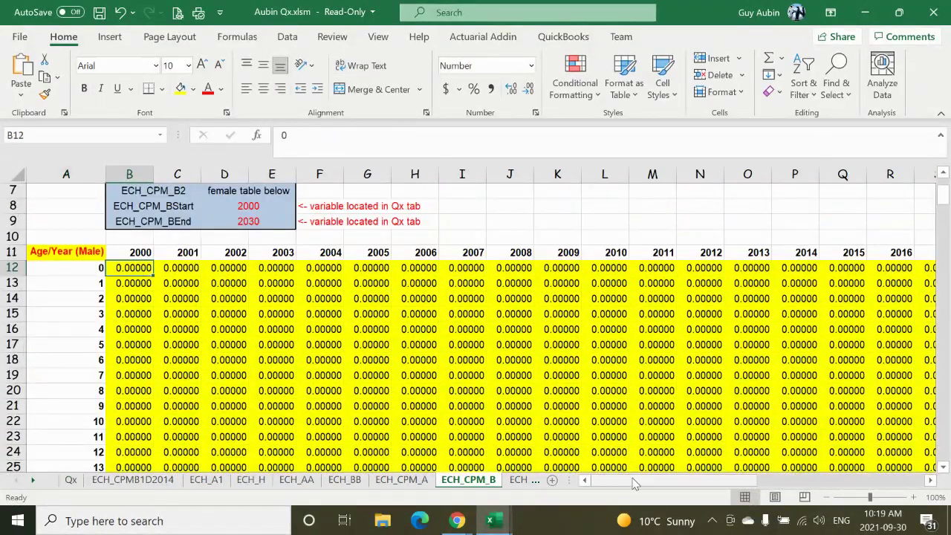
drag(636, 483, 803, 482)
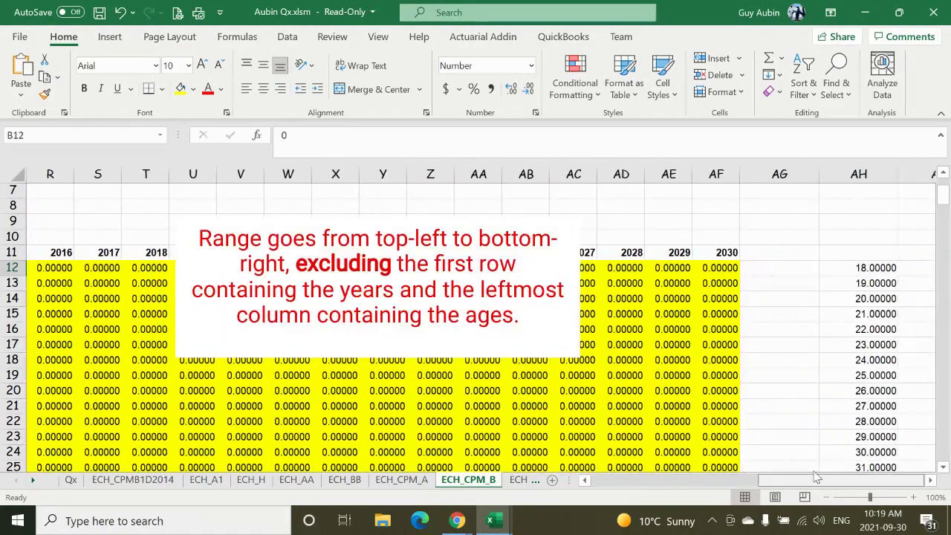
scroll(945, 441, down, 20)
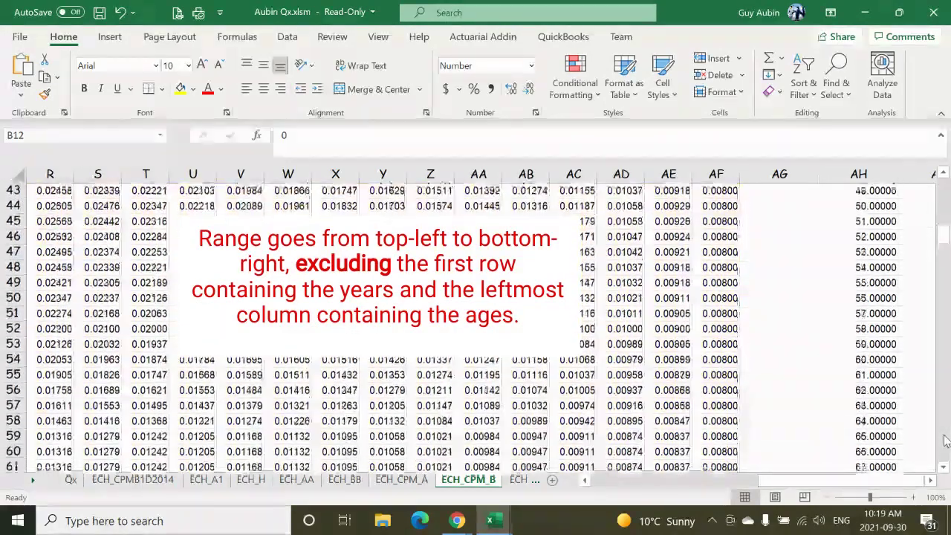
scroll(946, 442, down, 19)
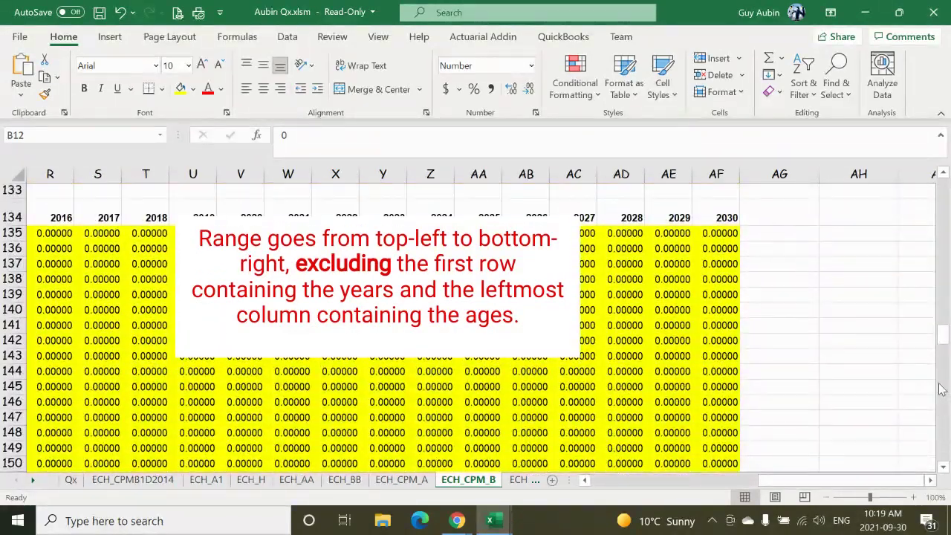
scroll(940, 257, up, 6)
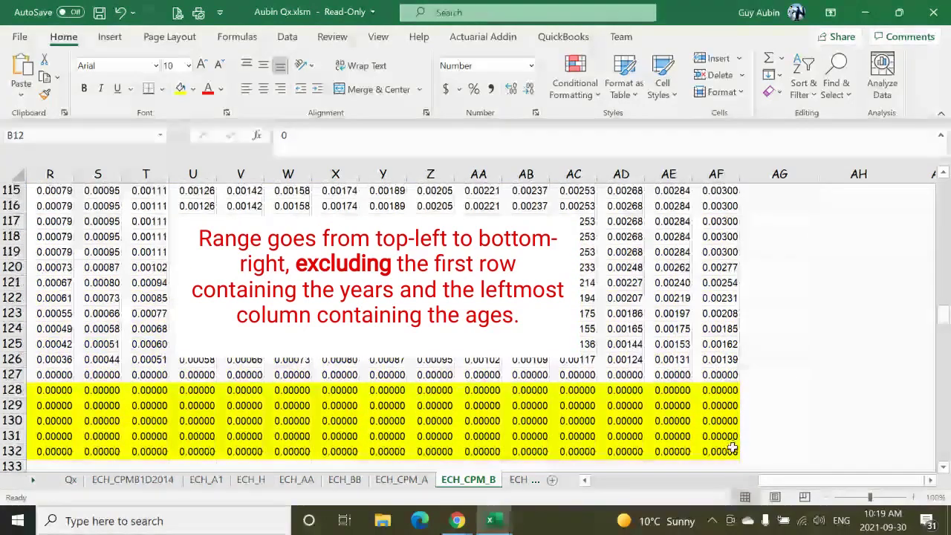
shift+click(720, 454)
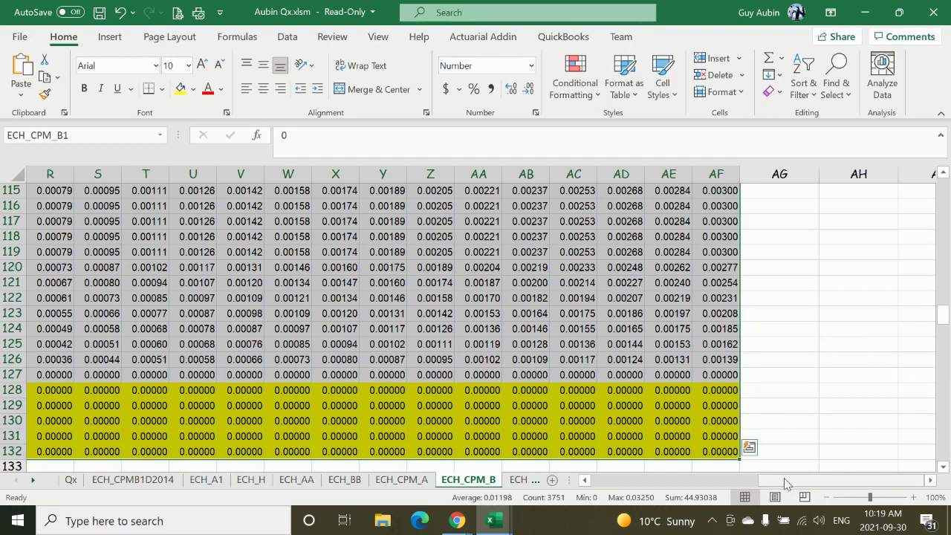
- Select the female rates B135:AF255, excluding the year row and age column, to check their range name
drag(788, 482, 626, 482)
scroll(260, 401, down, 2)
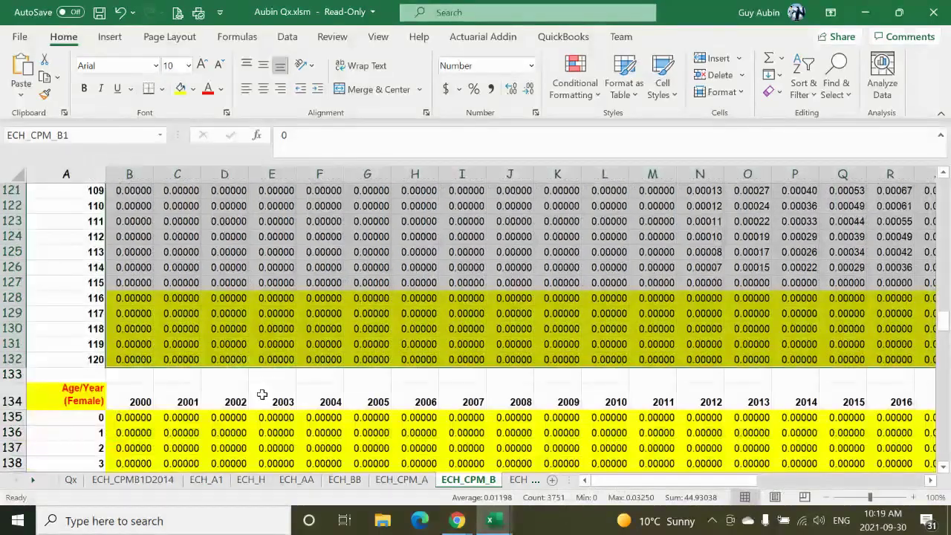
click(131, 417)
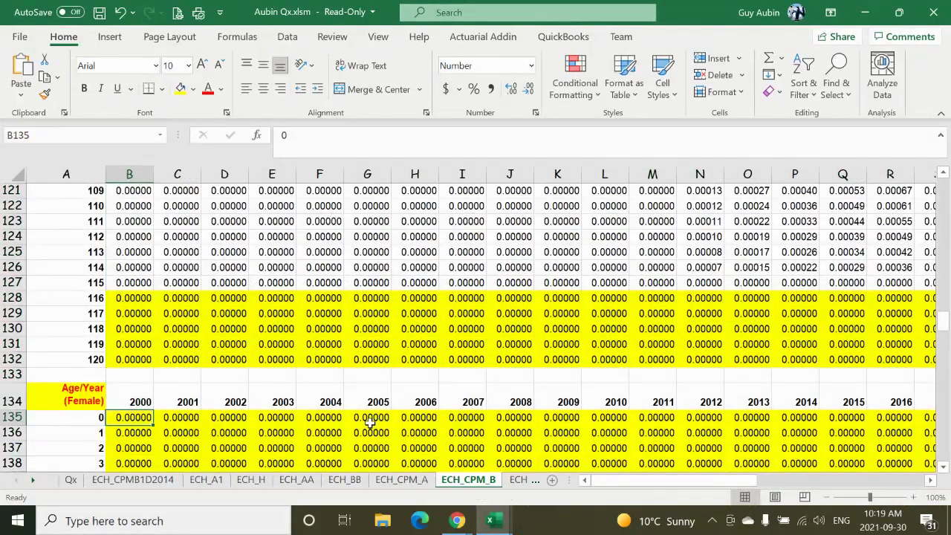
scroll(371, 422, down, 7)
scroll(376, 423, up, 3)
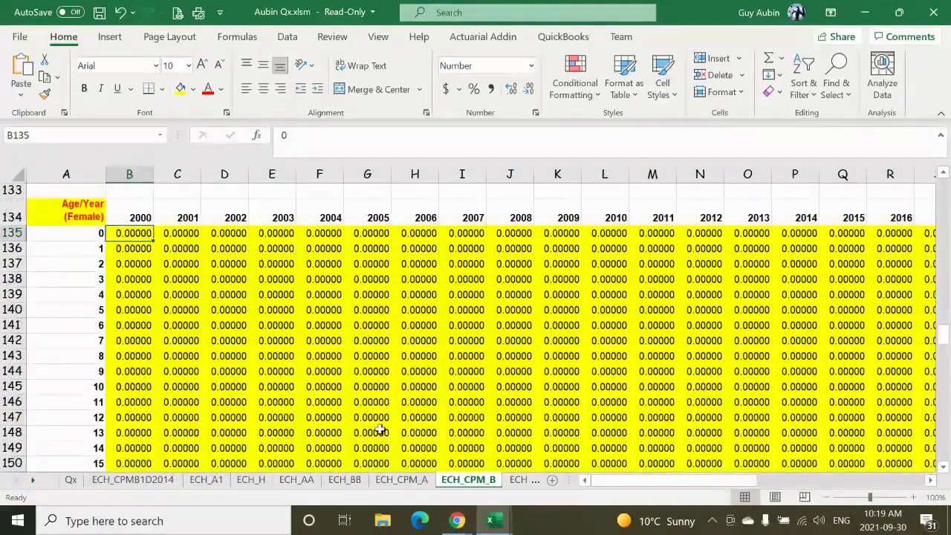
scroll(379, 426, down, 3)
scroll(381, 428, down, 19)
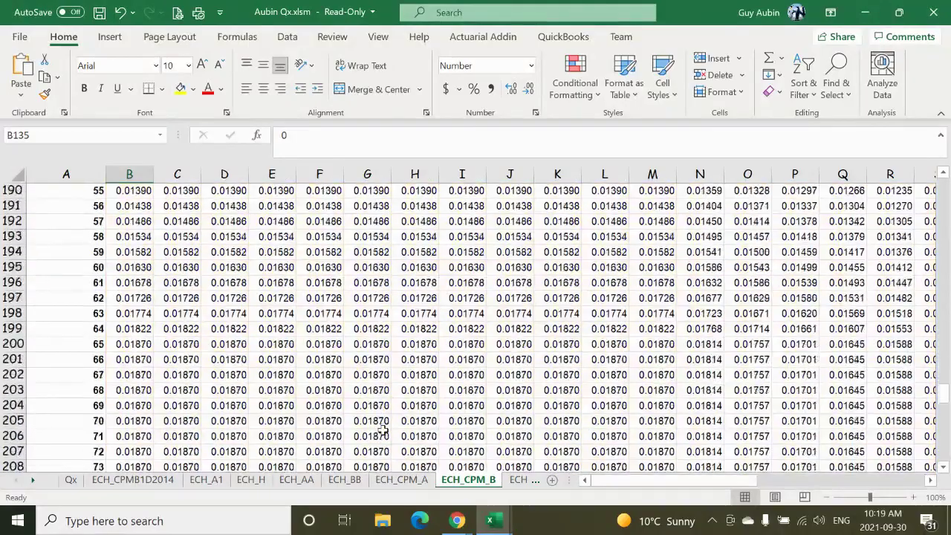
scroll(380, 428, down, 14)
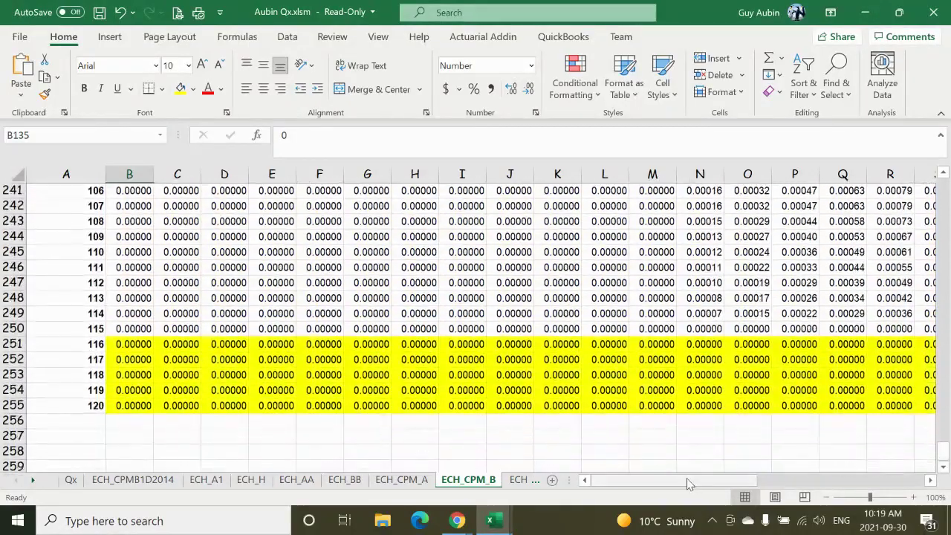
drag(688, 483, 855, 482)
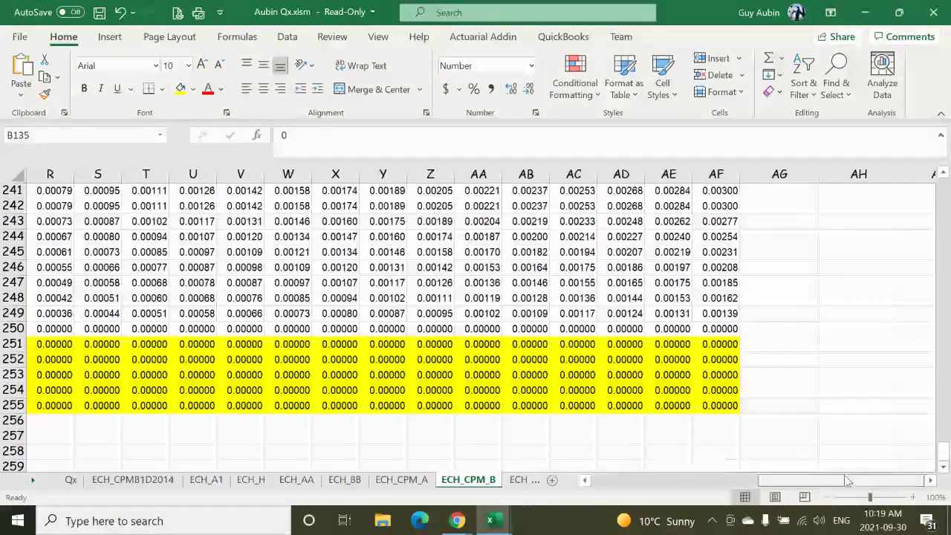
shift+click(734, 408)
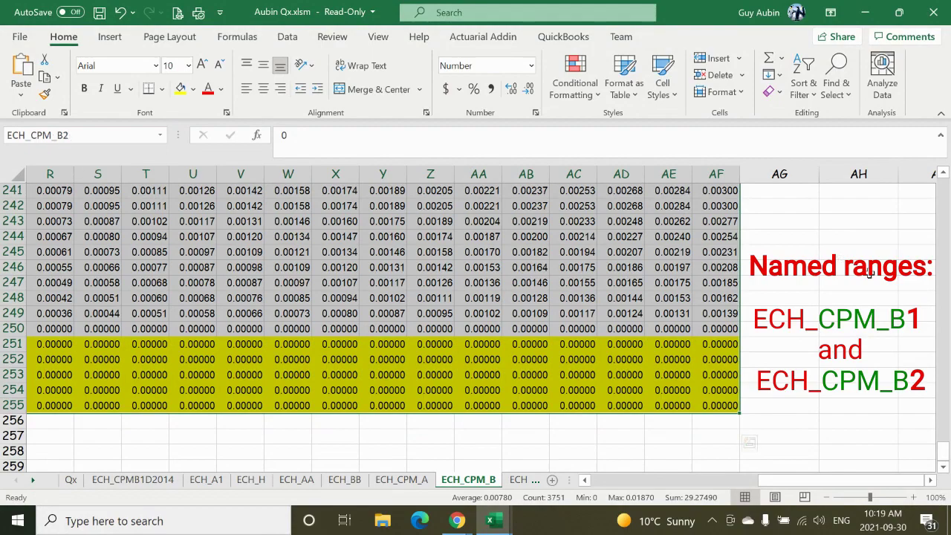
- Select the block A1:H9 holding the scale's description and named variables
drag(943, 452, 946, 366)
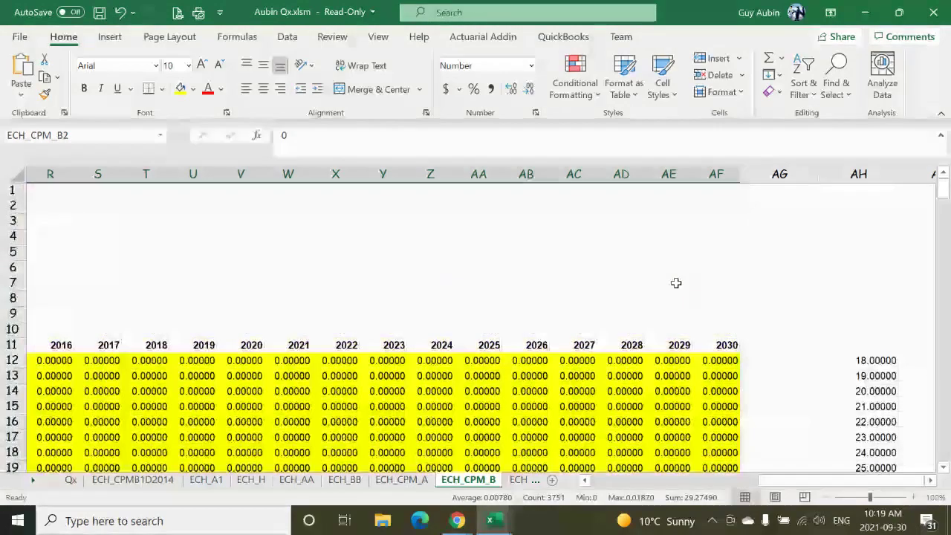
drag(763, 487, 746, 485)
click(417, 266)
click(66, 190)
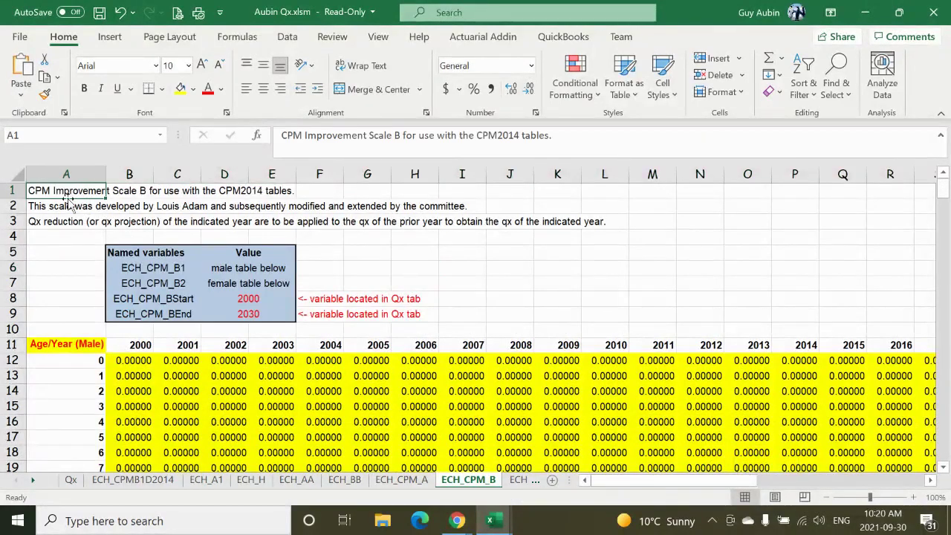
shift+click(394, 312)
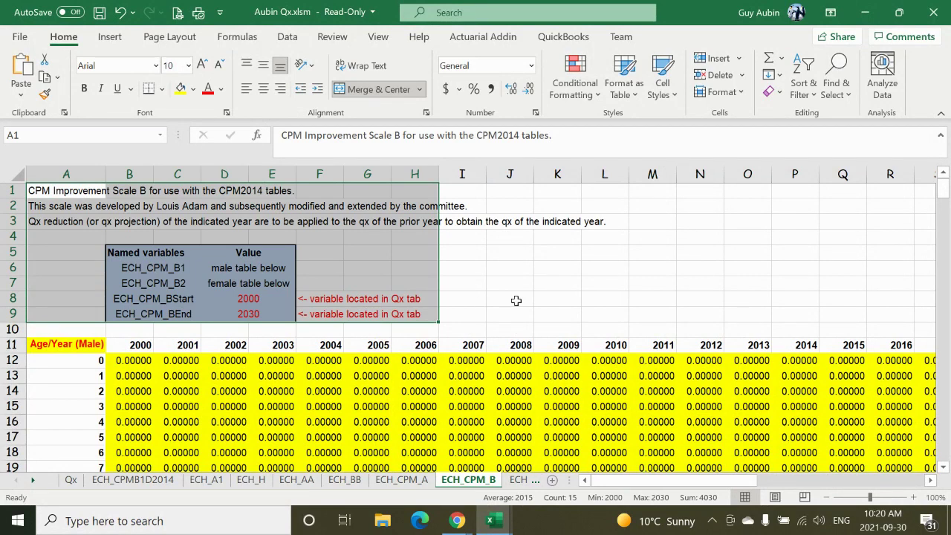
- Read the descriptive notes about the scale in cells A1, A2 and A3
click(48, 195)
click(45, 207)
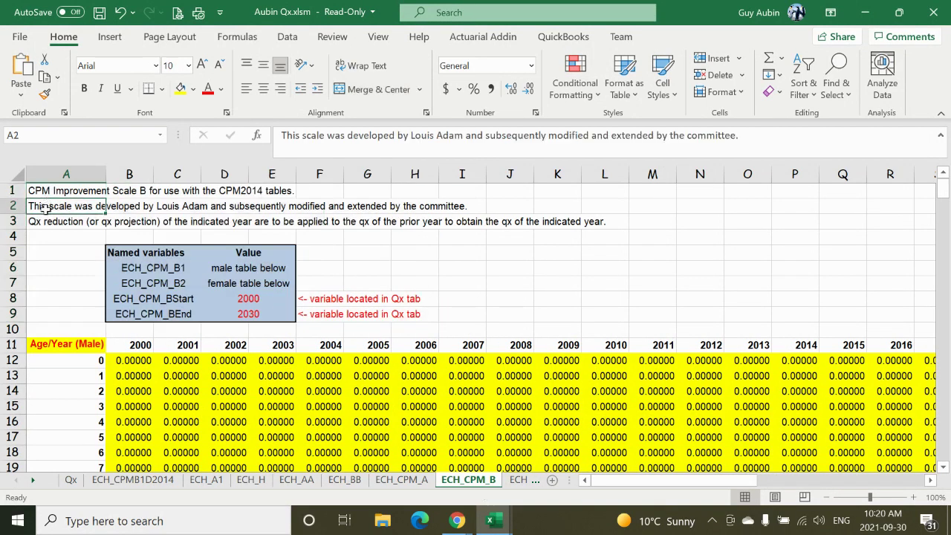
click(44, 218)
click(43, 192)
click(43, 207)
click(44, 218)
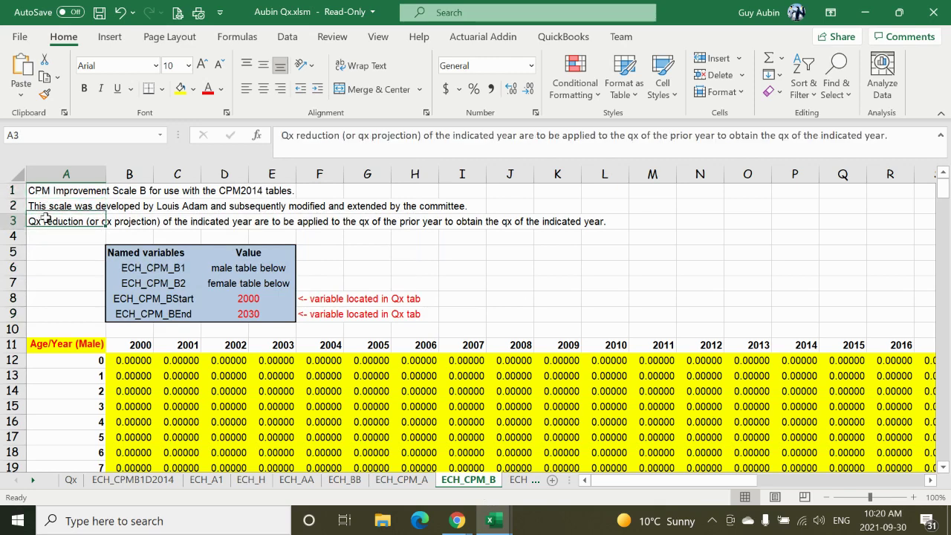
- Inspect the named-variables block B5:E9, its start and end year formulas, and the ECH_MP2020 heading on the Qx sheet
click(124, 255)
shift+click(262, 311)
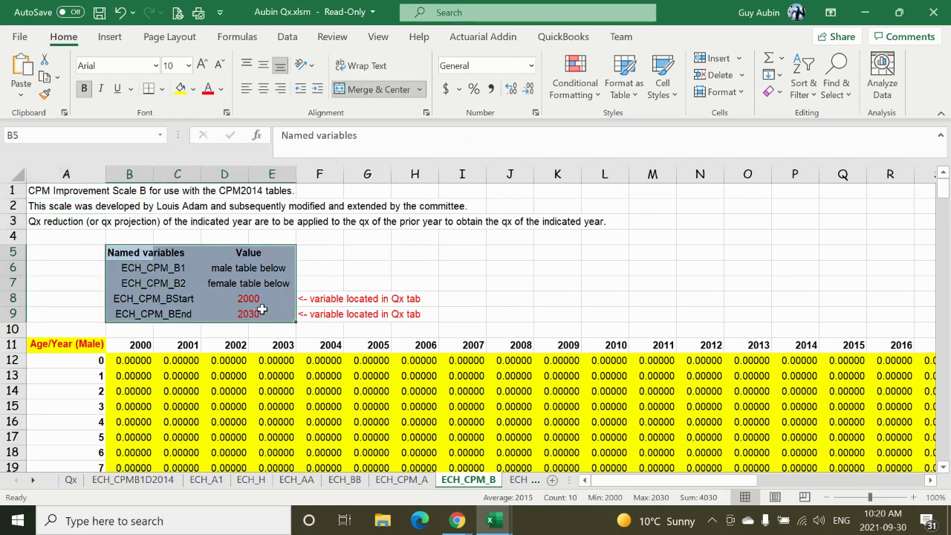
click(257, 300)
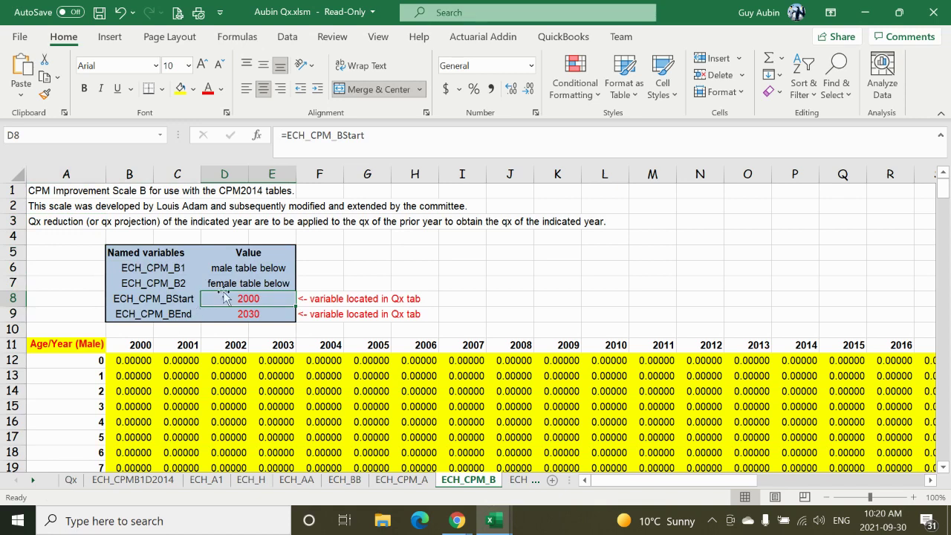
click(252, 316)
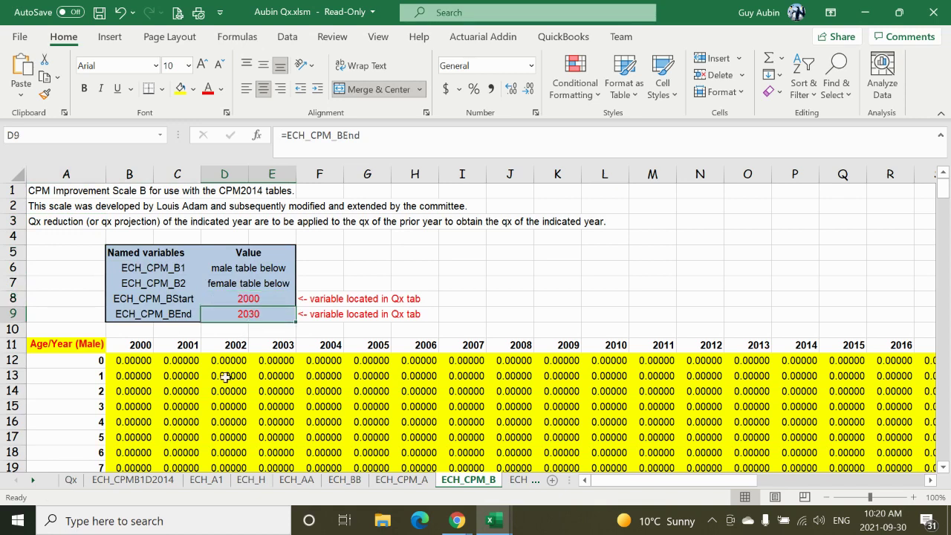
click(72, 481)
click(703, 392)
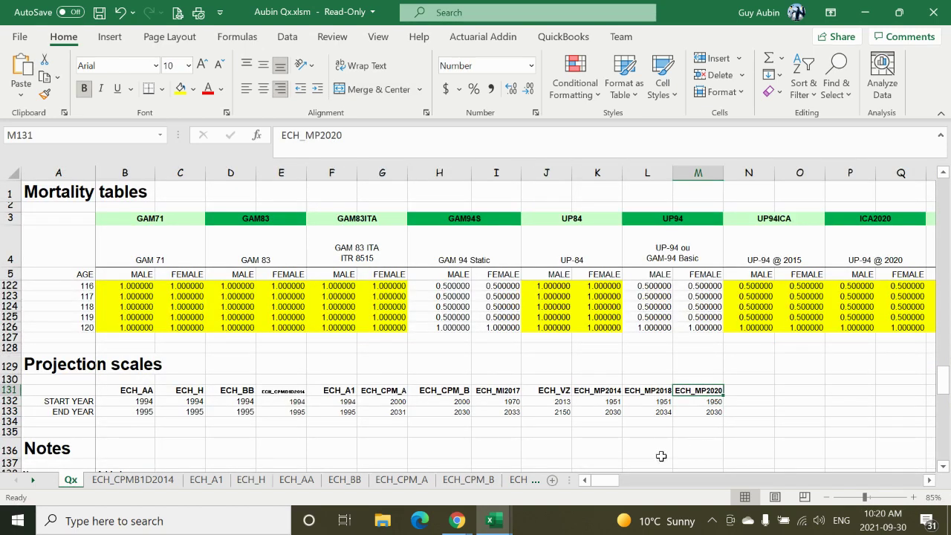
- Add a new worksheet and name it ECH_MP2020
click(553, 481)
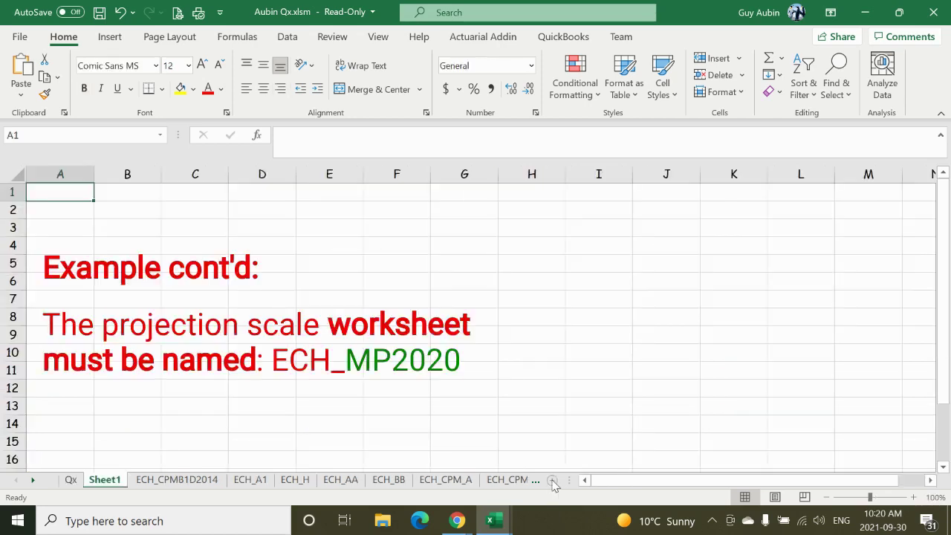
double_click(108, 480)
text(E)
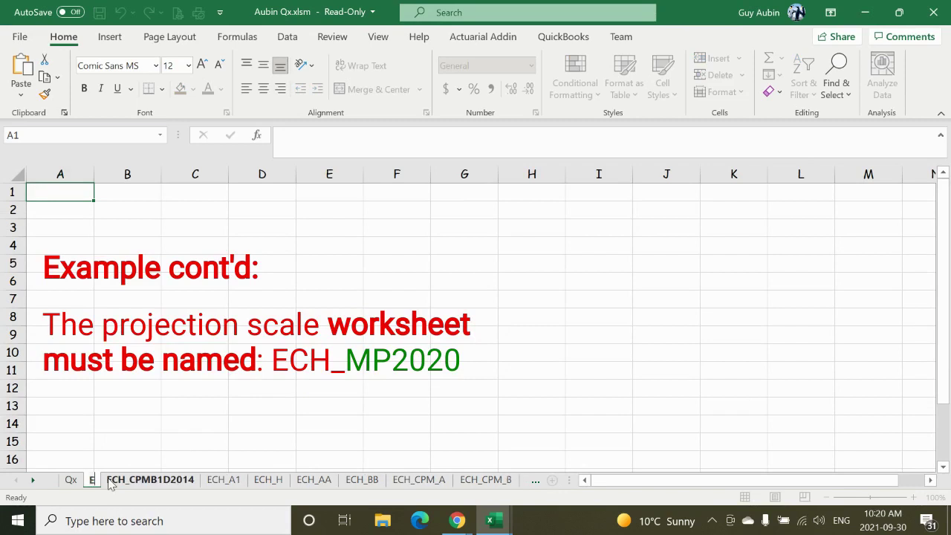
text(CH_M)
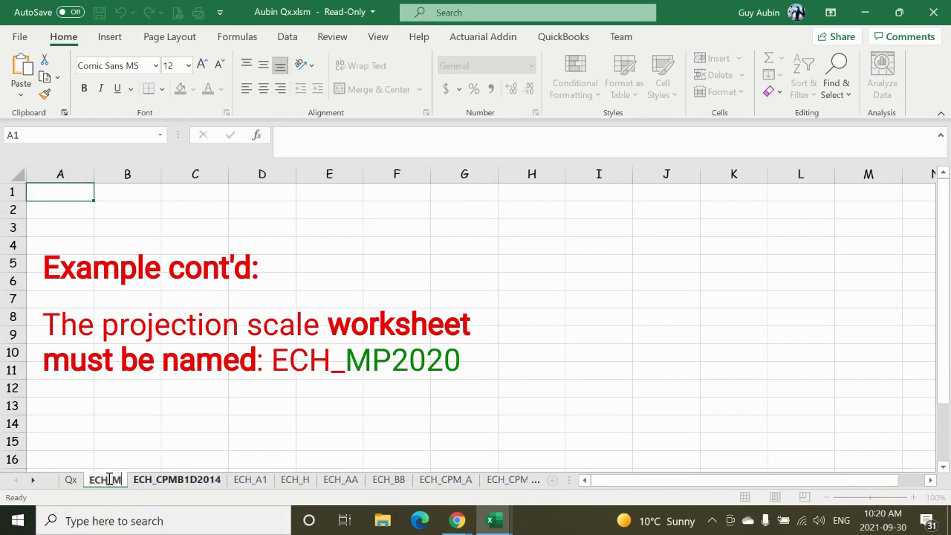
text(P2020)
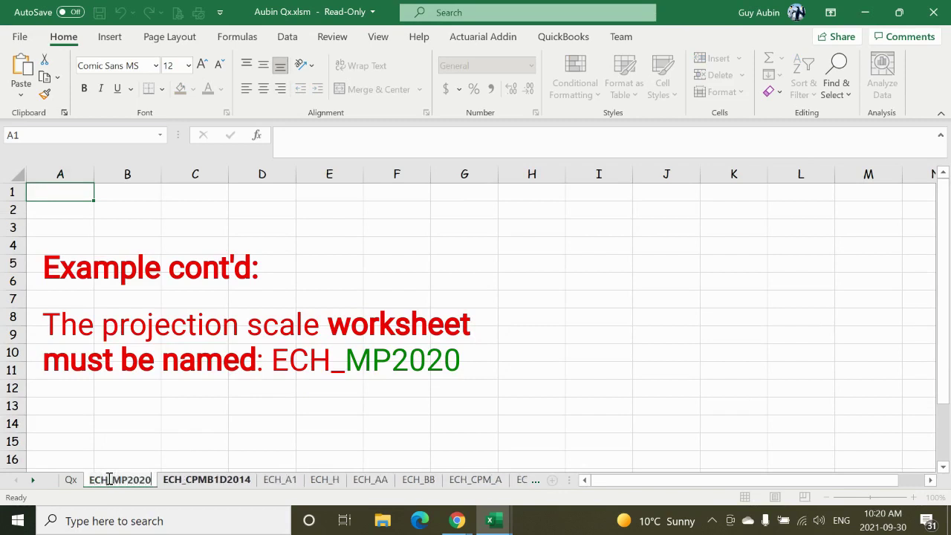
key(Return)
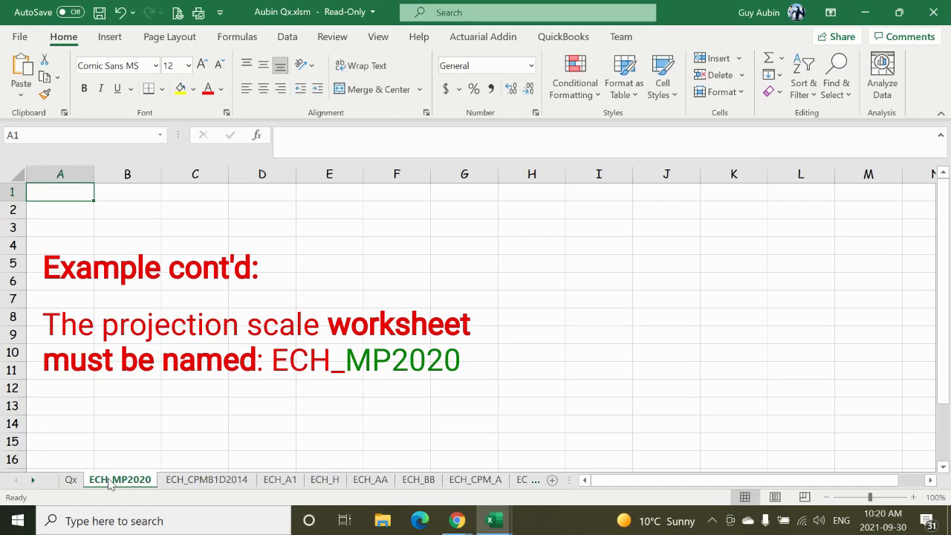
- Enter the first two projection years on the ECH_MP2020 sheet, 1950 in C4 and 1951 in D4
click(70, 480)
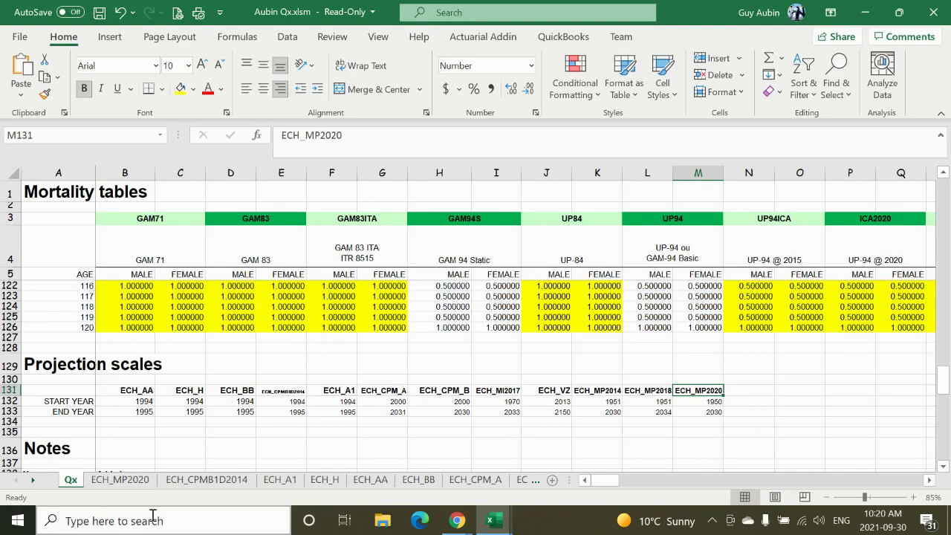
click(119, 480)
click(185, 247)
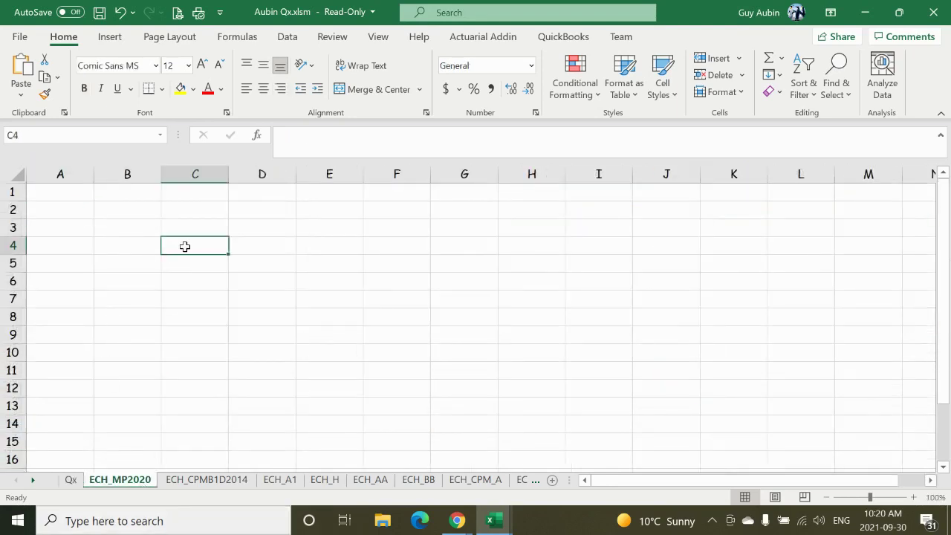
text(1950)
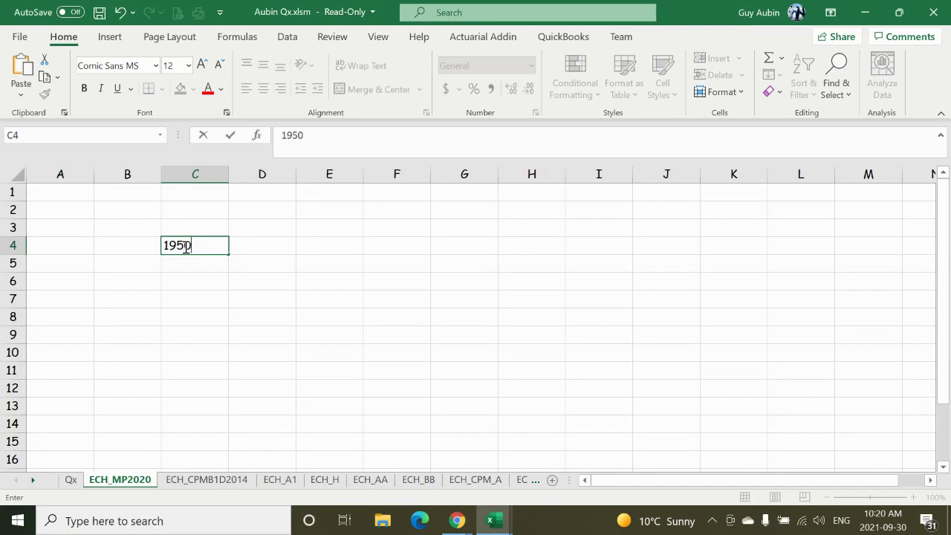
key(Tab)
text(1951)
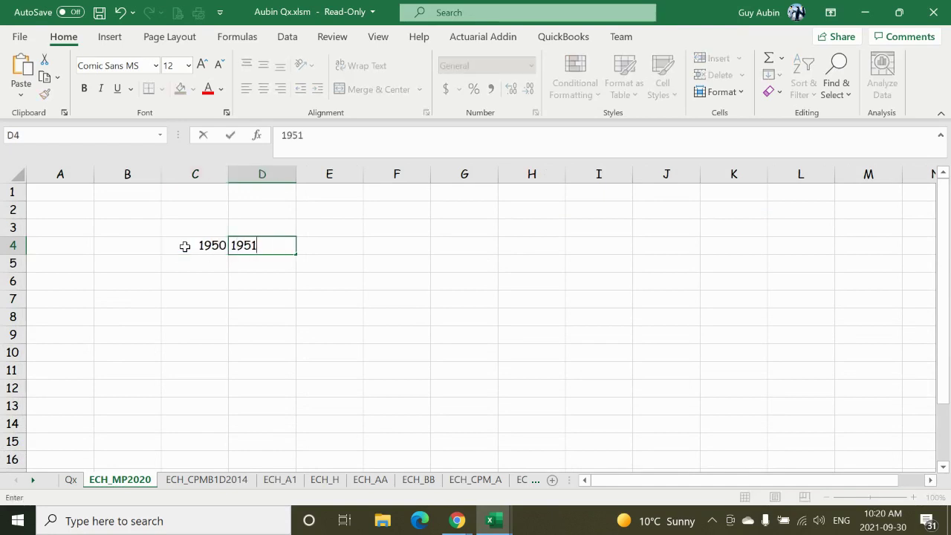
key(Tab)
- Extend the year series from C4:D4 along row 4 up to 1963 in column P
click(178, 259)
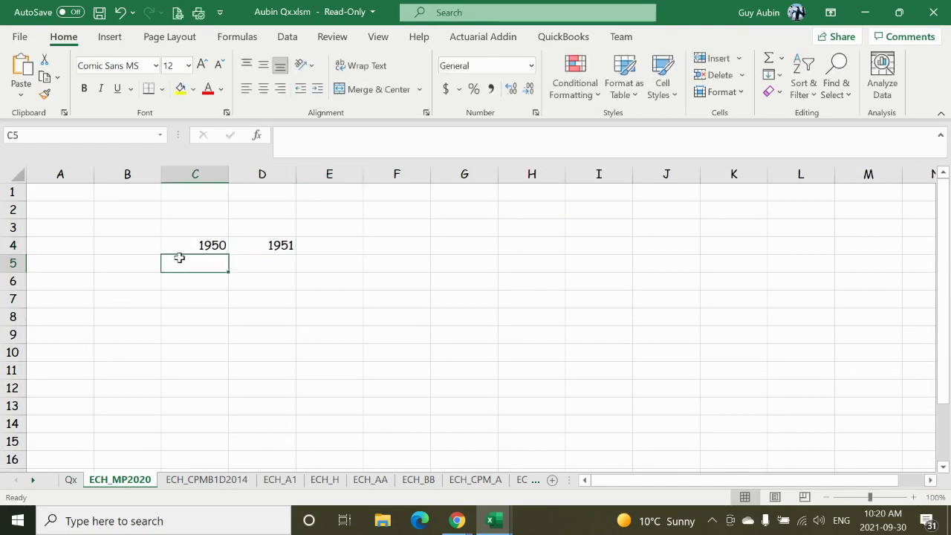
click(224, 245)
drag(224, 245, 237, 246)
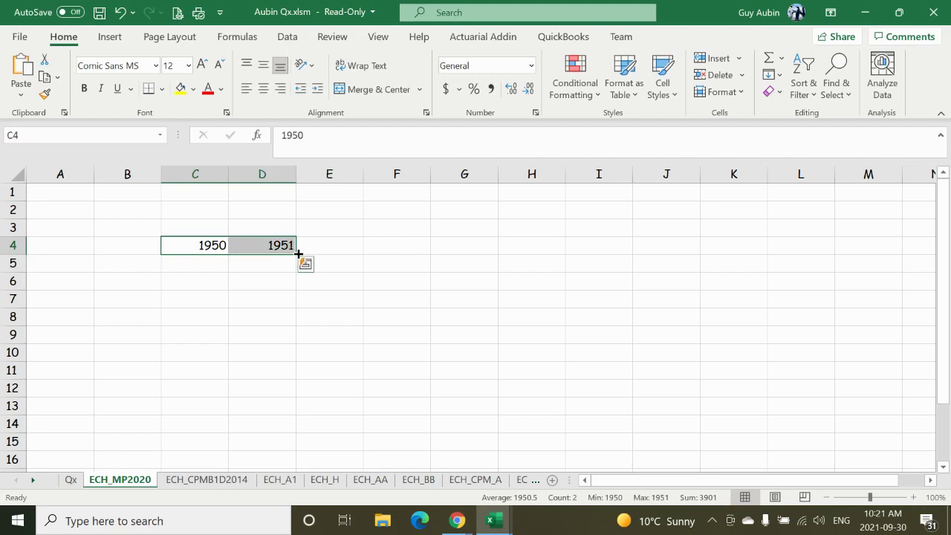
drag(294, 254, 884, 172)
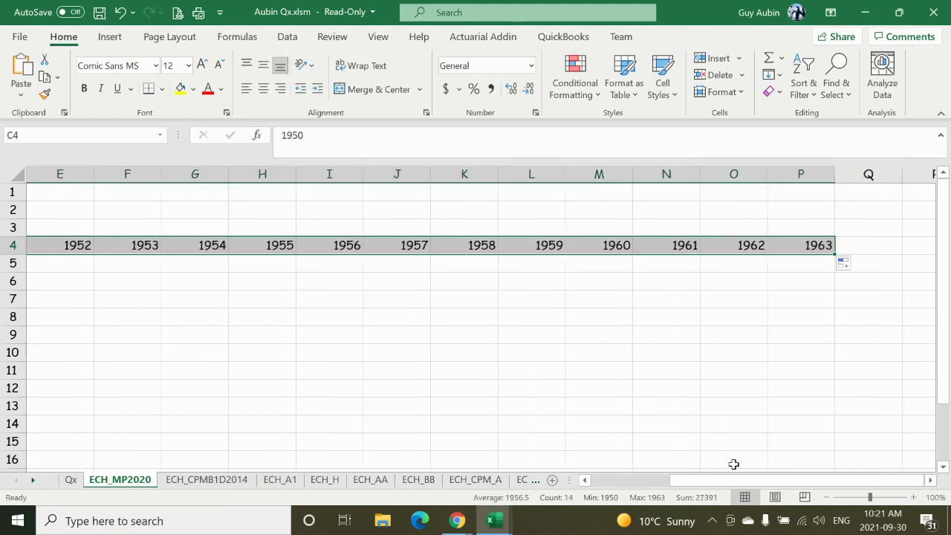
drag(727, 484, 649, 484)
- Enter ages 0 and 1 in B5:B6 and extend the series down column B to age 8 in row 13
click(206, 261)
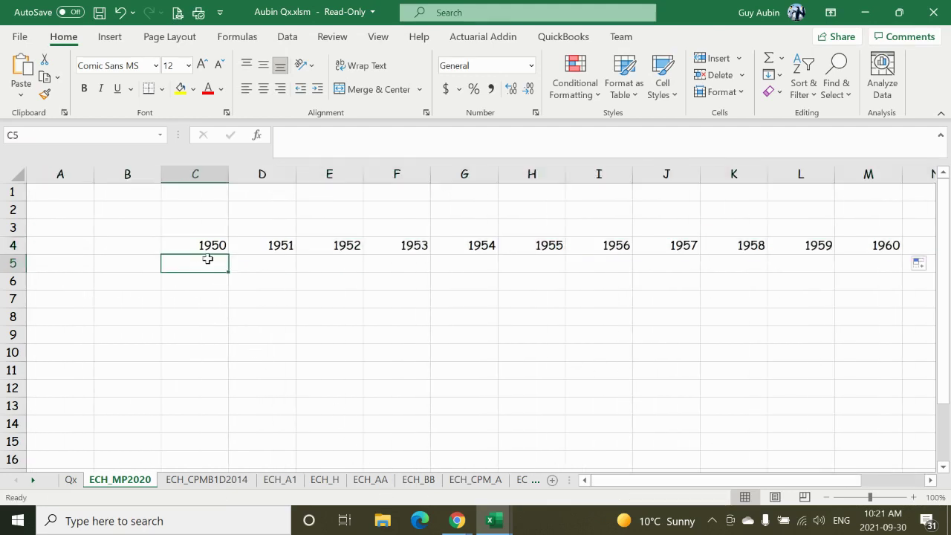
click(148, 262)
text(0)
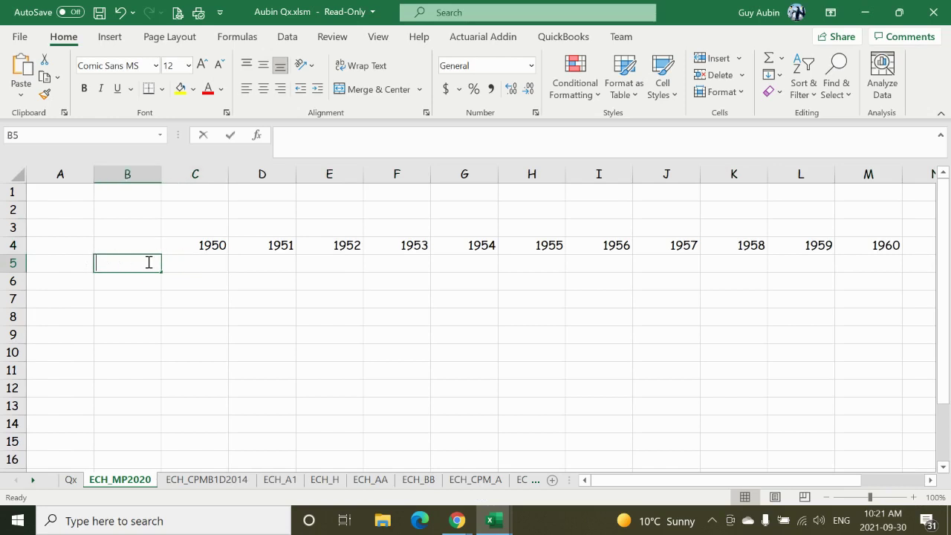
key(Return)
text(1)
click(140, 323)
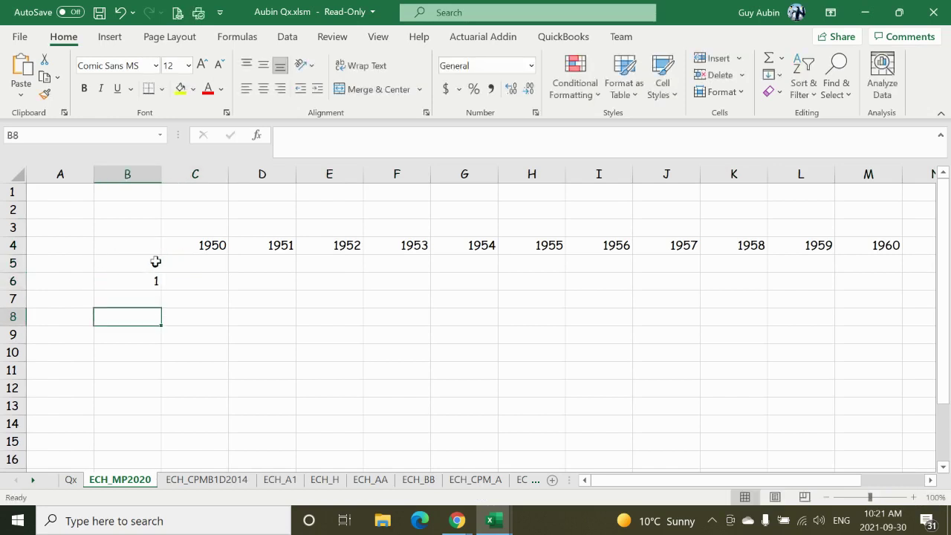
click(152, 260)
drag(149, 280, 161, 413)
click(187, 263)
text(a)
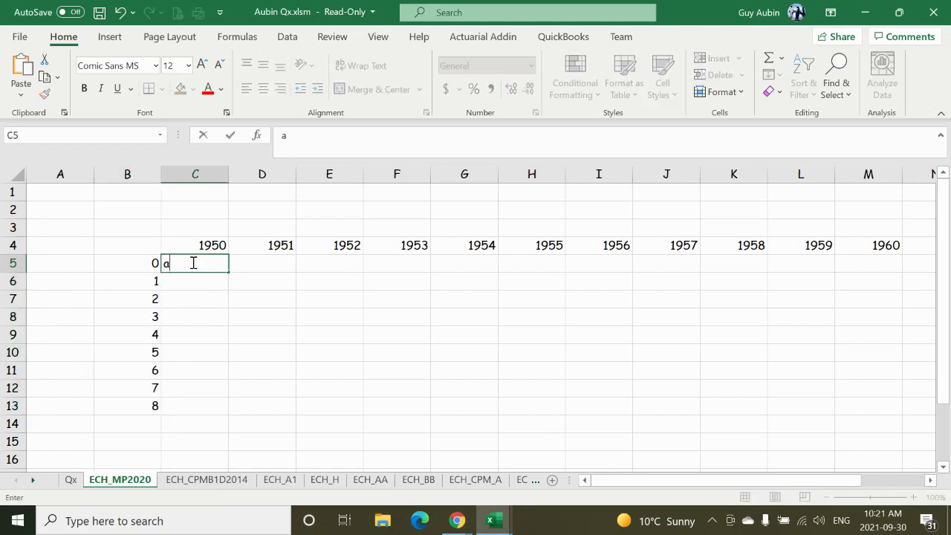
key(BackSpace)
key(F2)
click(397, 245)
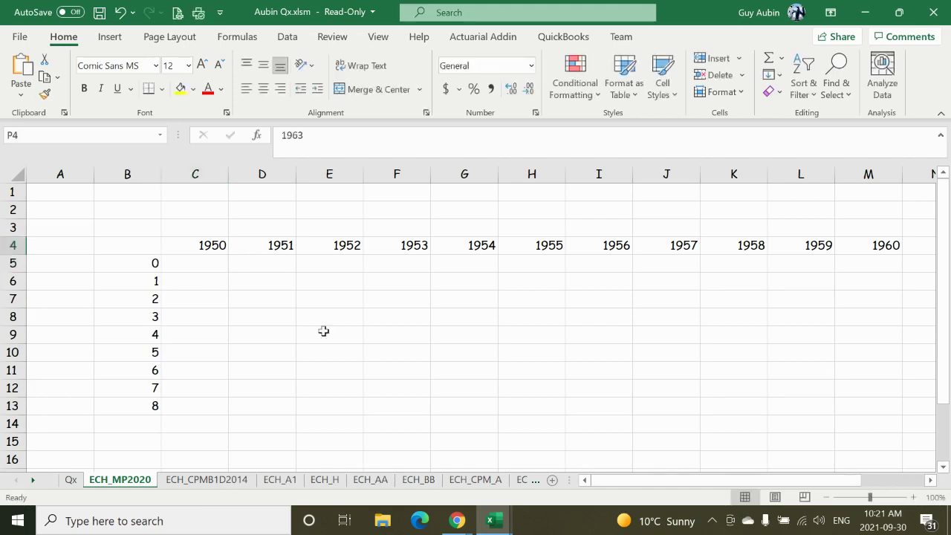
- Select the rate area C5:P14, excluding the years and ages, and name the range ECH_MP20201
click(205, 264)
drag(713, 483, 820, 484)
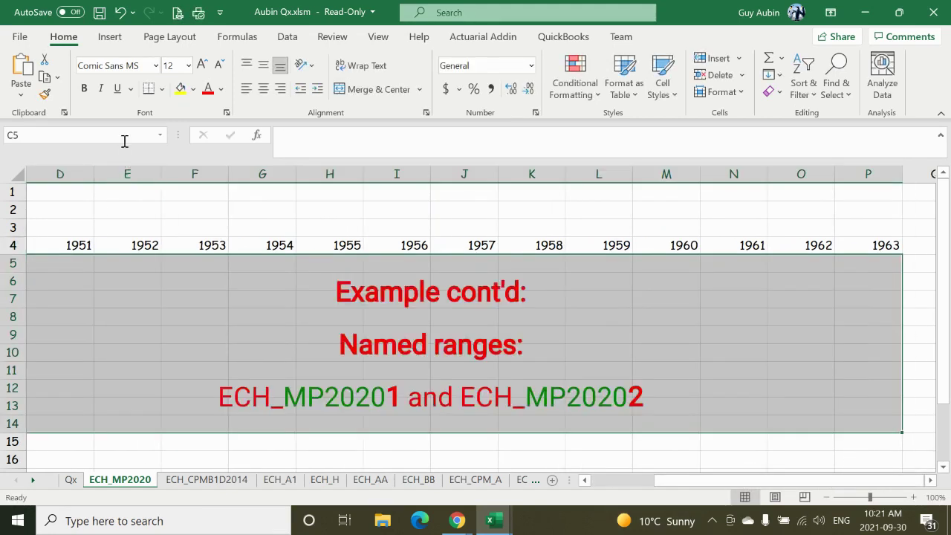
click(127, 135)
text(ECH_MP20201)
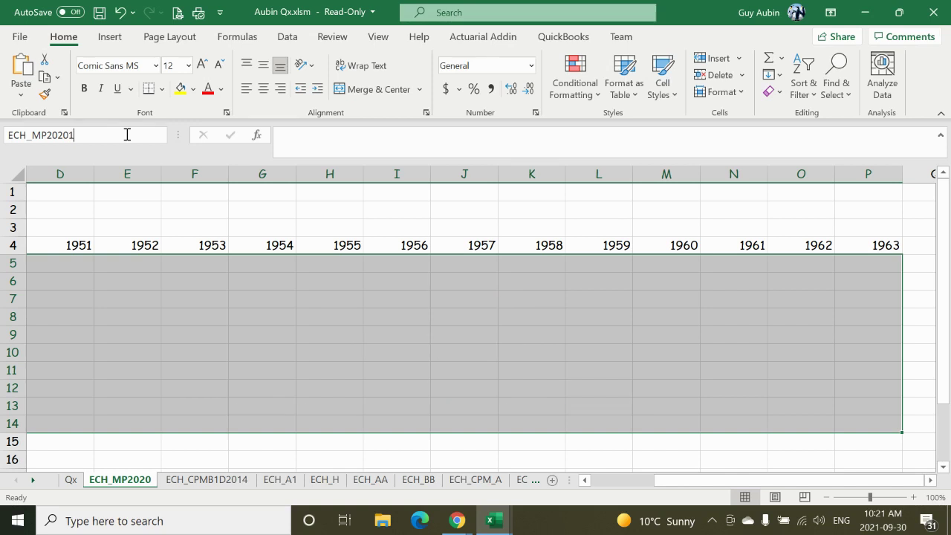
key(Return)
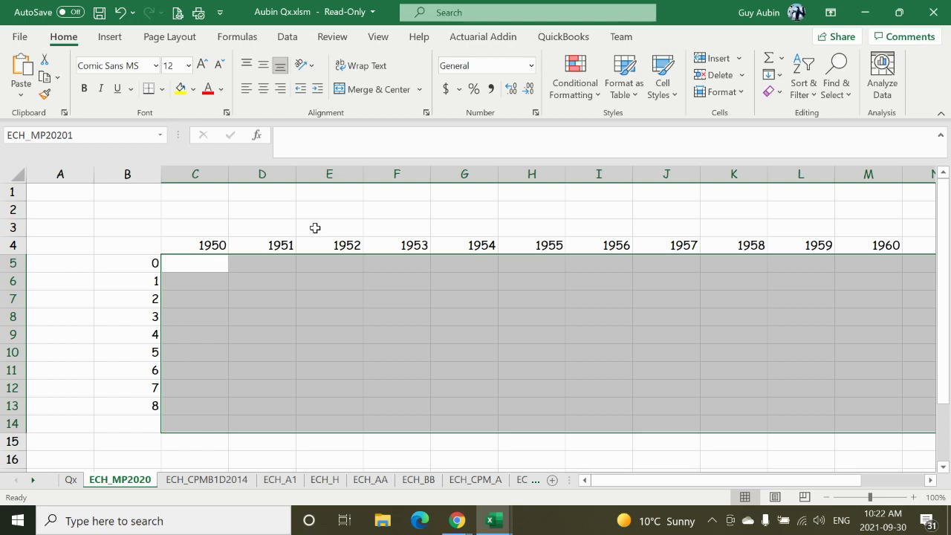
- Bring up the Actuarial Addin commands to reach its settings
click(488, 39)
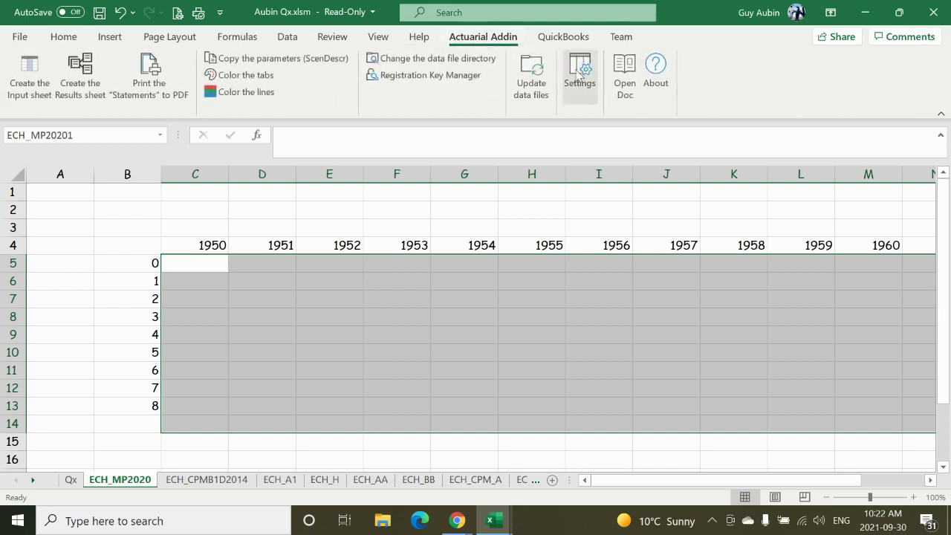